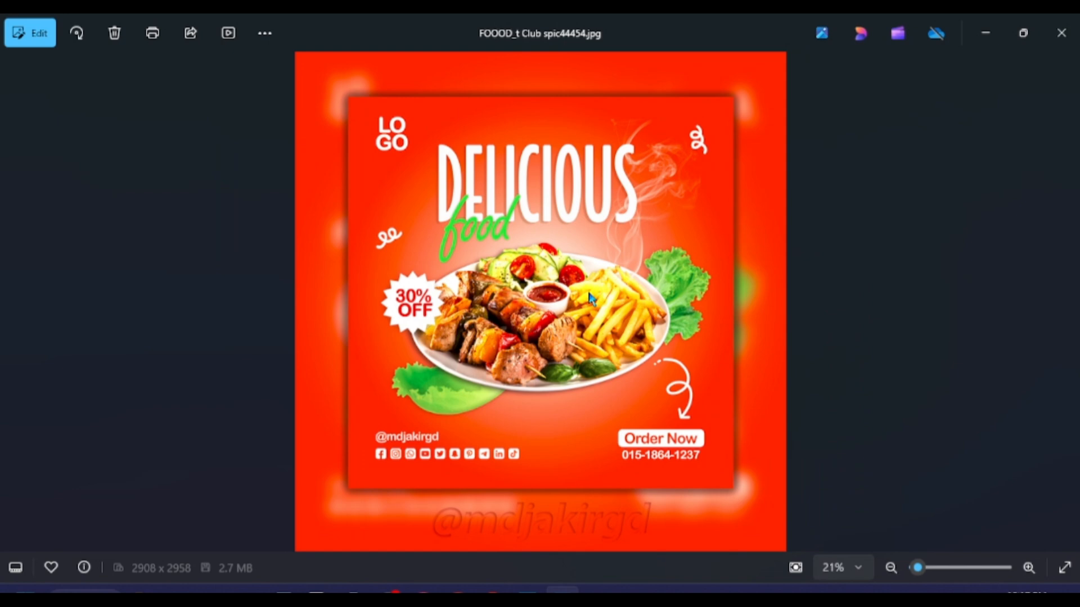
- Look at the finished food poster and its neighbouring image in the viewer, and switch to Photoshop
key(Right)
key(Left)
mouse_move(562, 590)
click(529, 528)
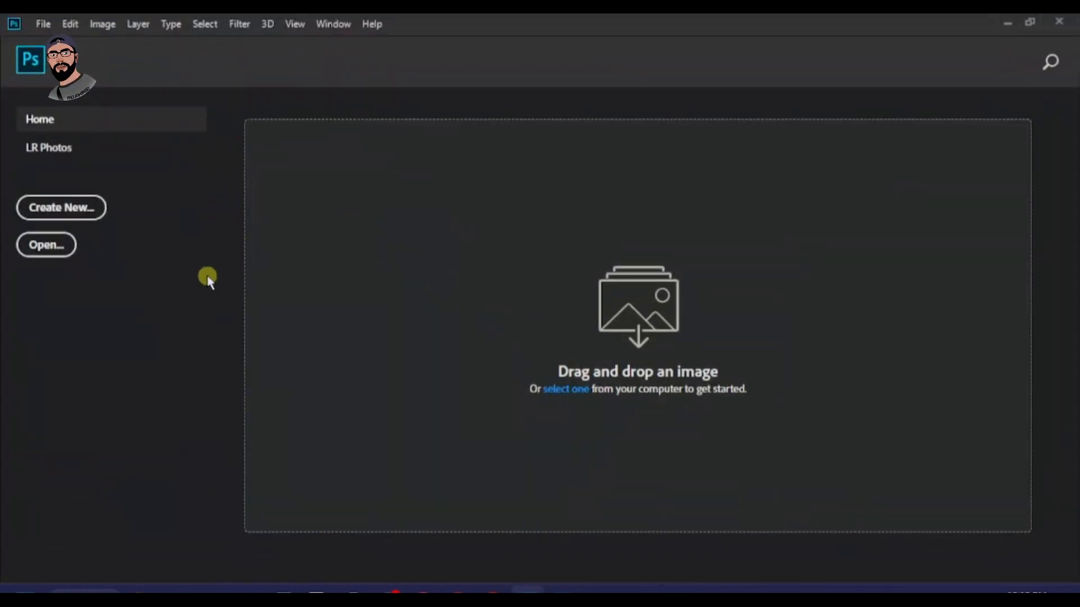
- Create a new 1080 x 1080 pixel document at 300 pixels/inch in RGB Color with a white background
click(72, 207)
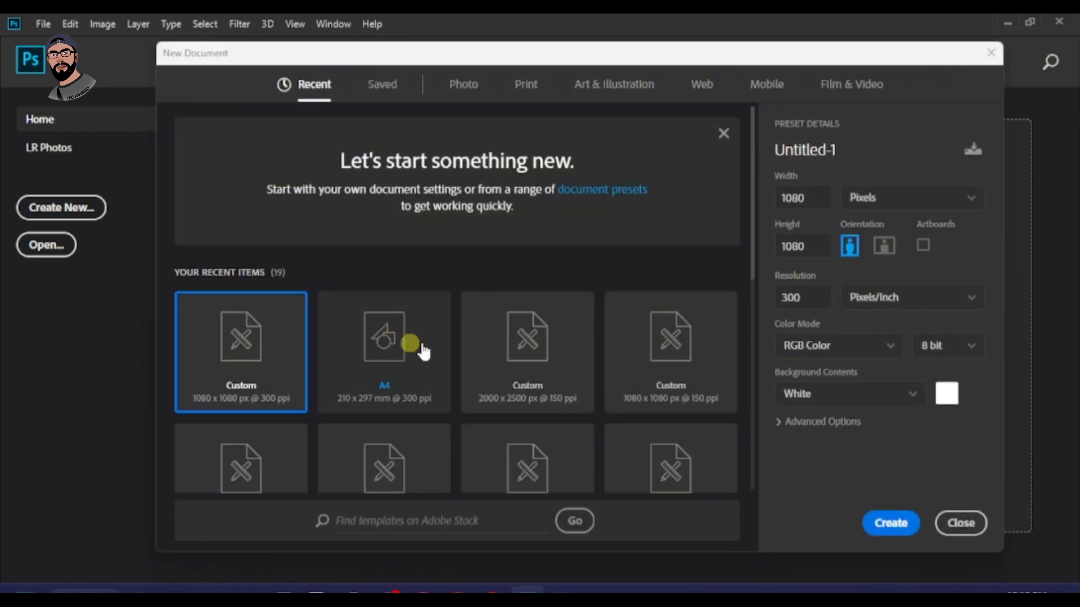
click(886, 203)
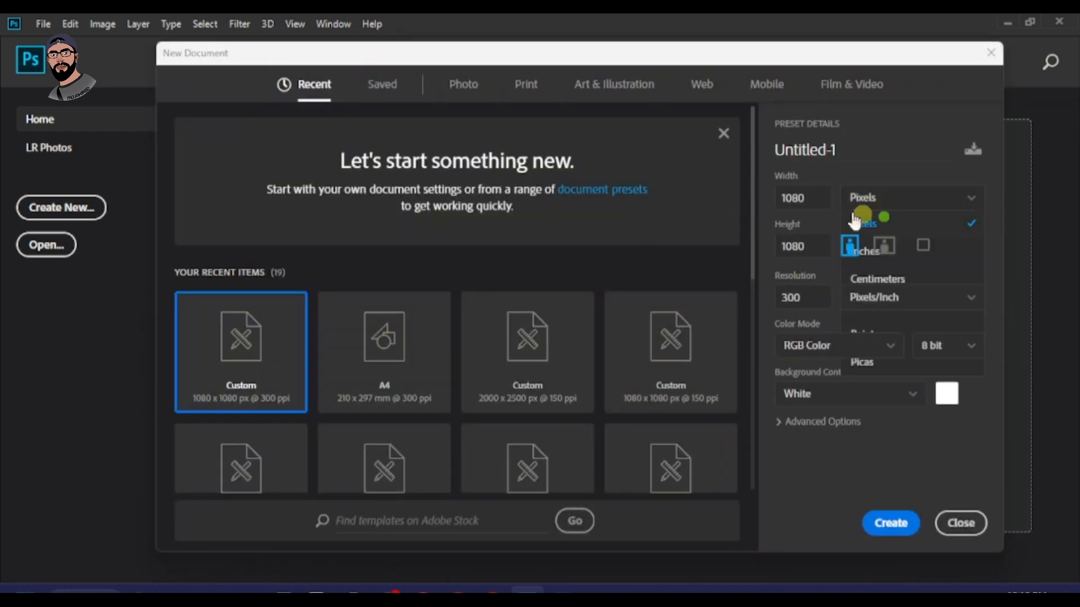
click(856, 220)
double_click(800, 198)
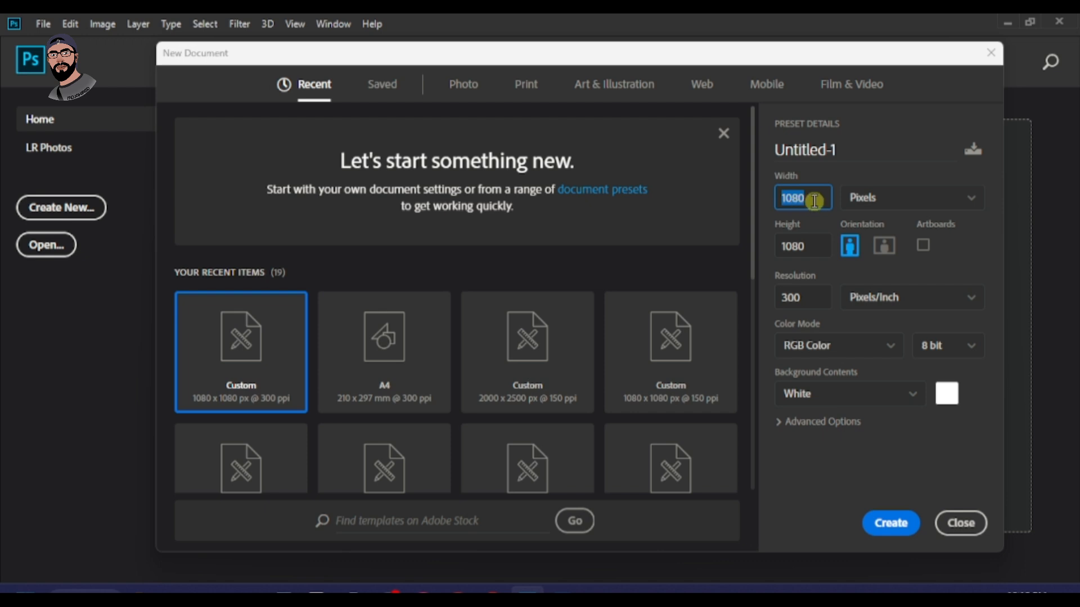
double_click(810, 247)
double_click(810, 298)
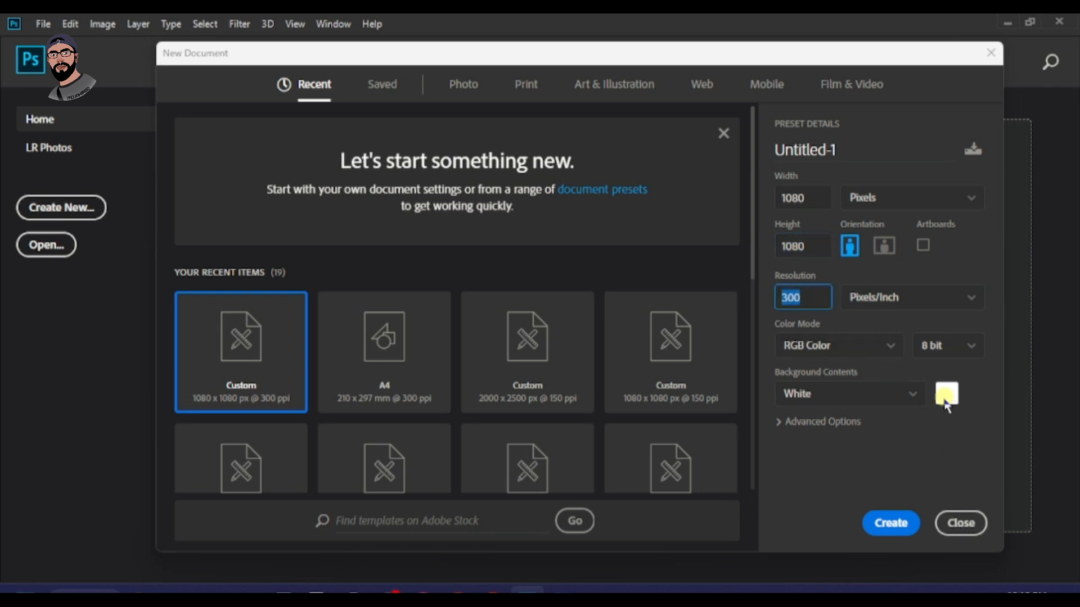
click(890, 520)
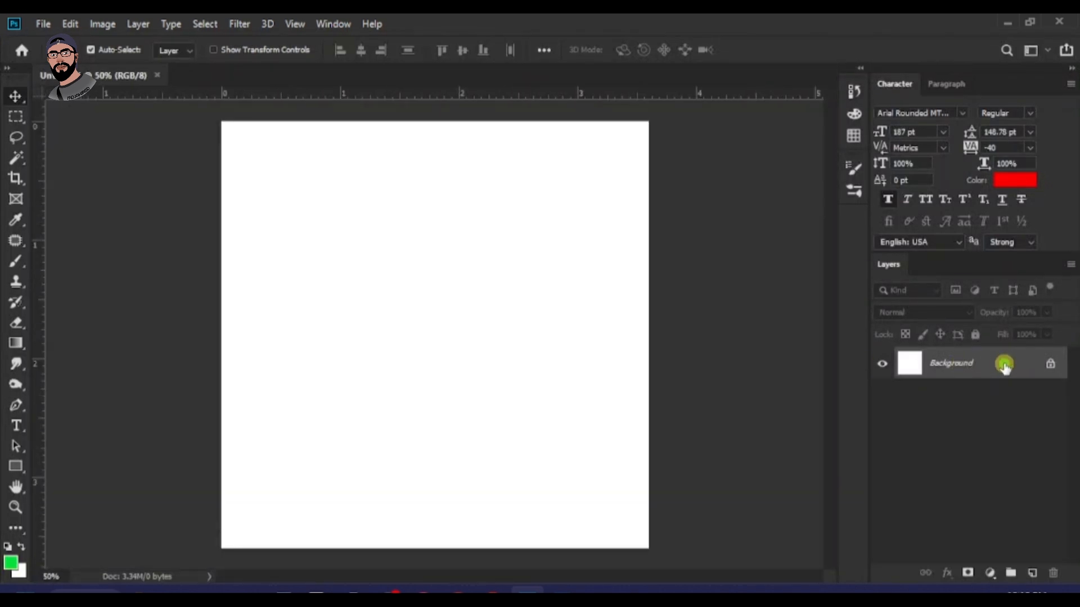
- Unlock the Background so it becomes a regular layer
click(1004, 365)
scroll(530, 255, down, 2)
scroll(526, 250, up, 2)
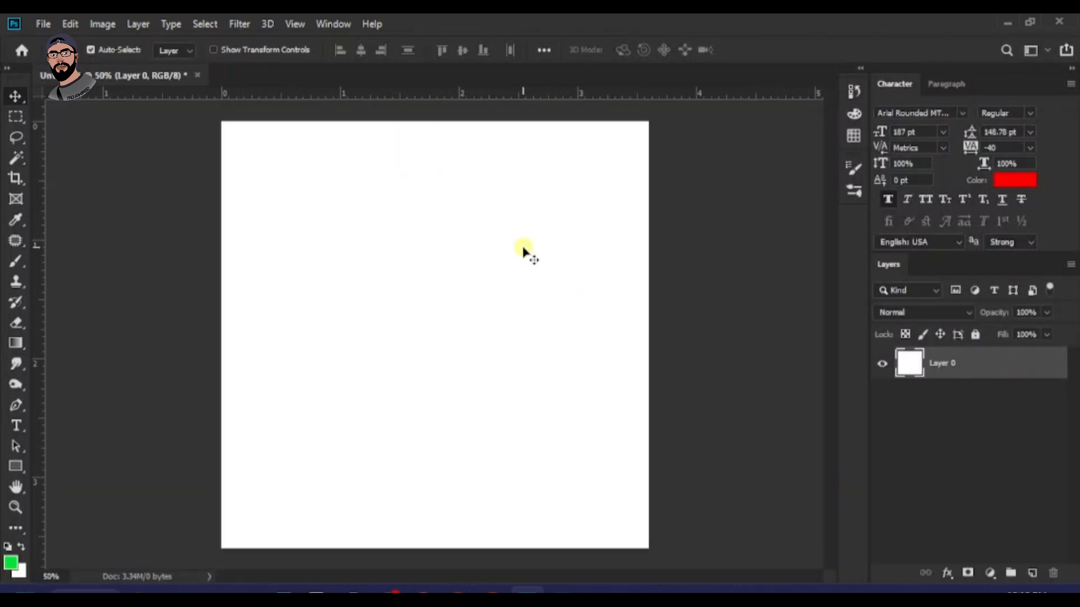
scroll(523, 249, down, 1)
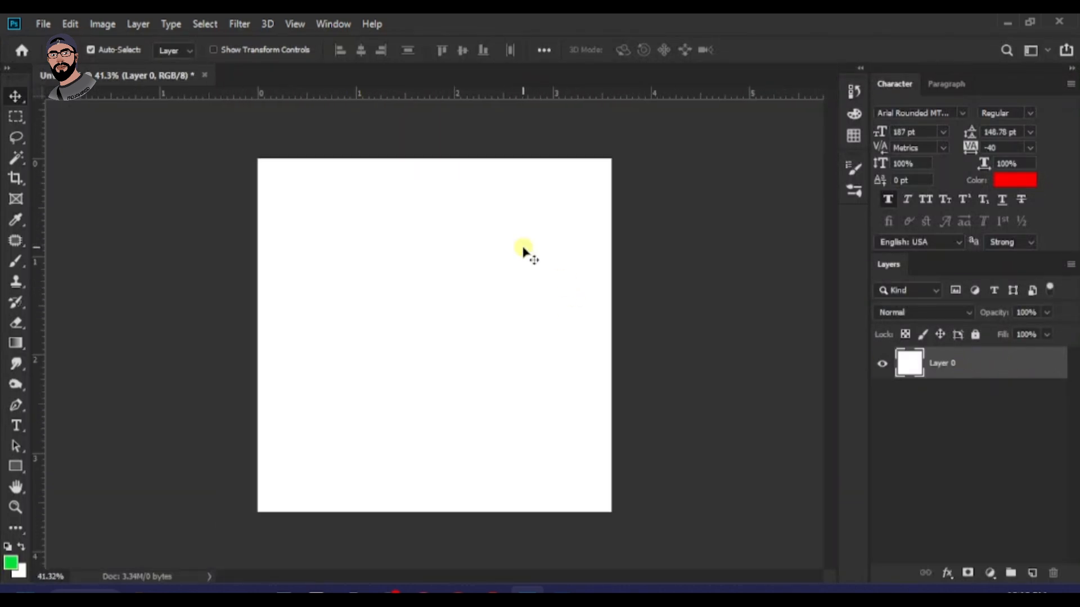
- Add a Gradient fill layer above the white layer using the Foreground to Background preset
click(989, 573)
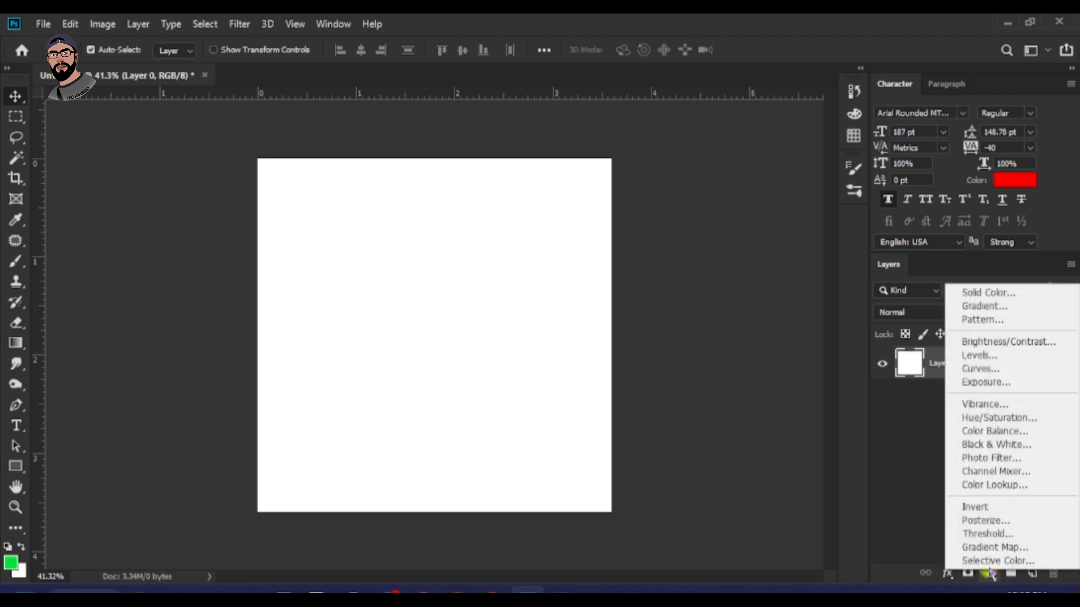
click(997, 307)
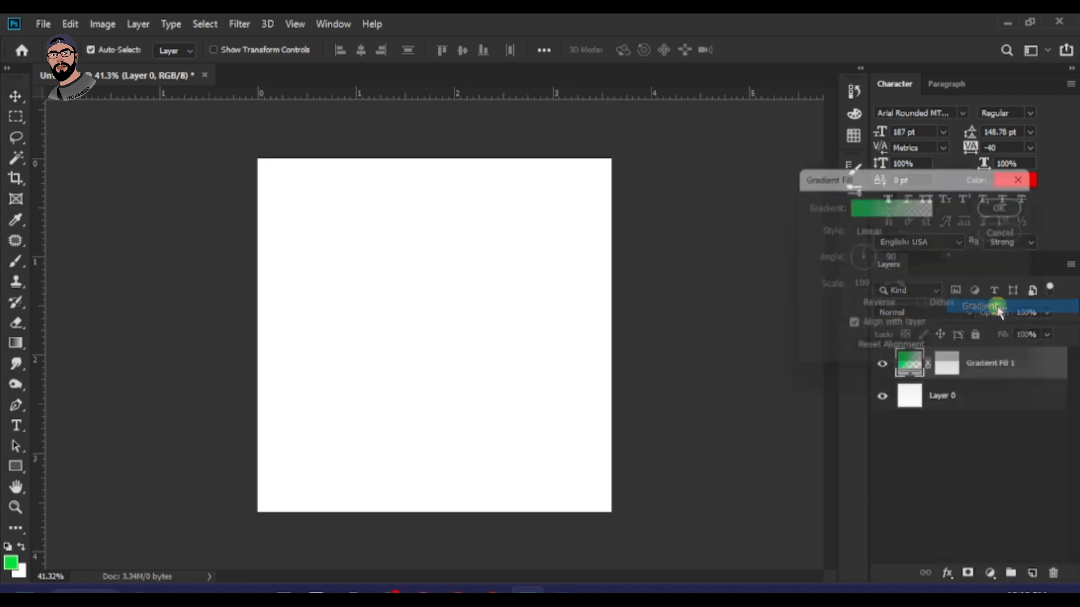
click(860, 204)
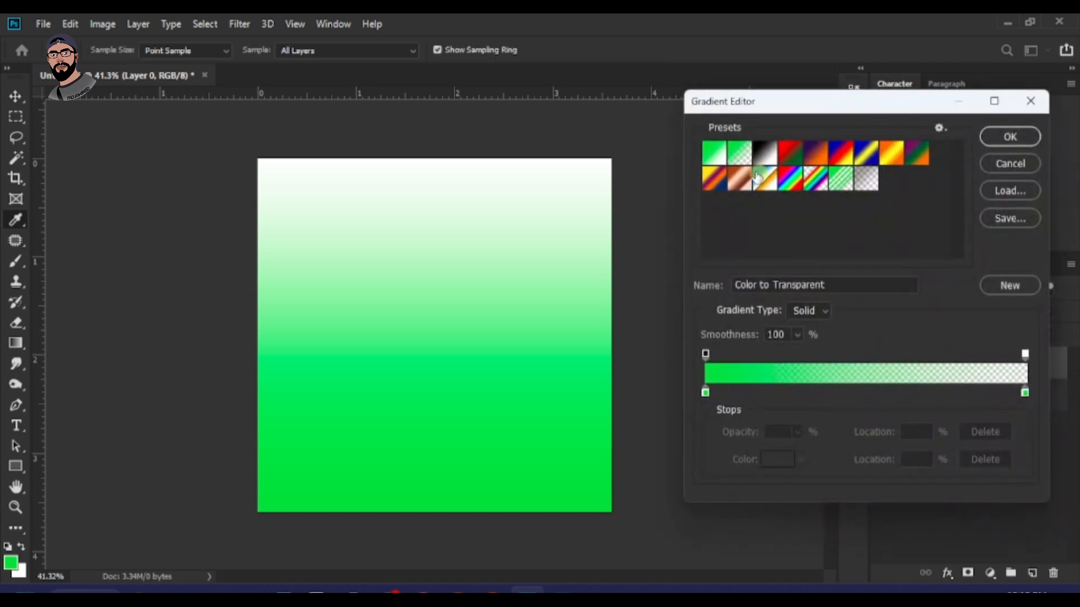
click(717, 154)
- Set the gradient's starting colour stop to 249f24 and accept the edited gradient
click(719, 395)
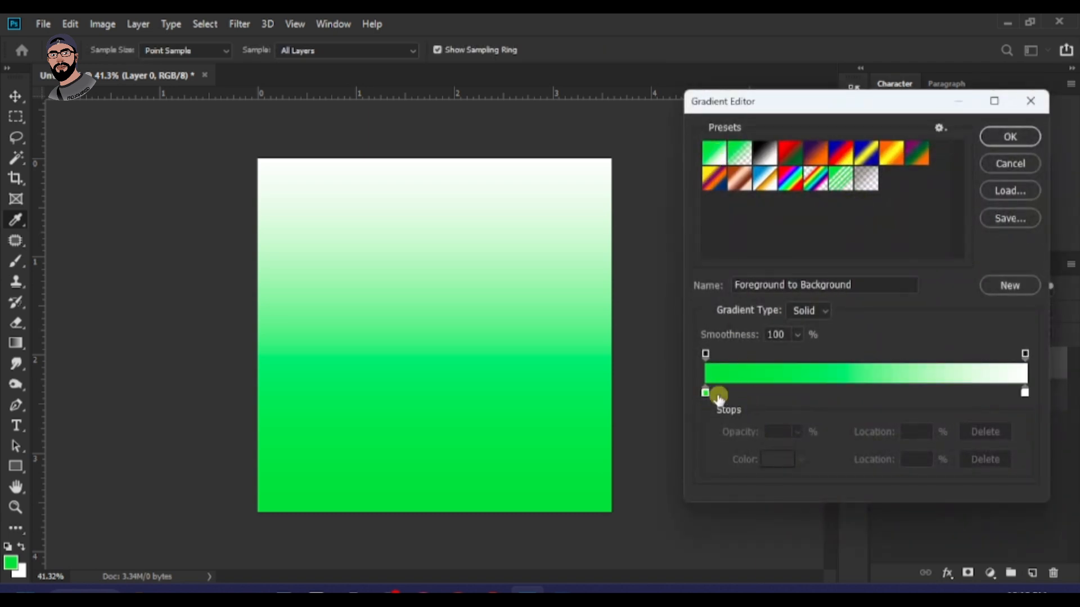
click(777, 460)
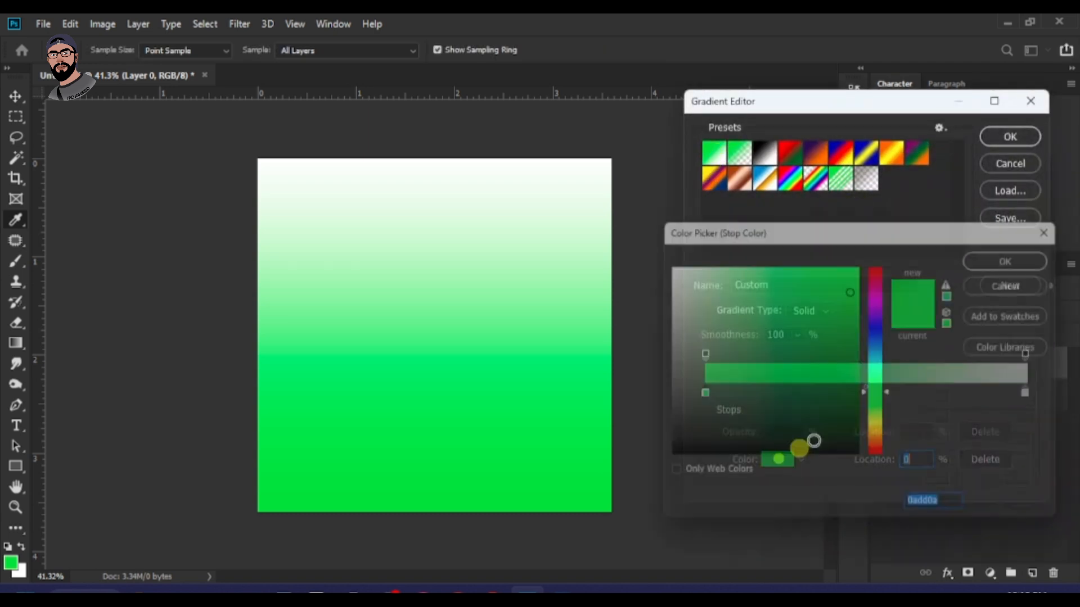
click(922, 511)
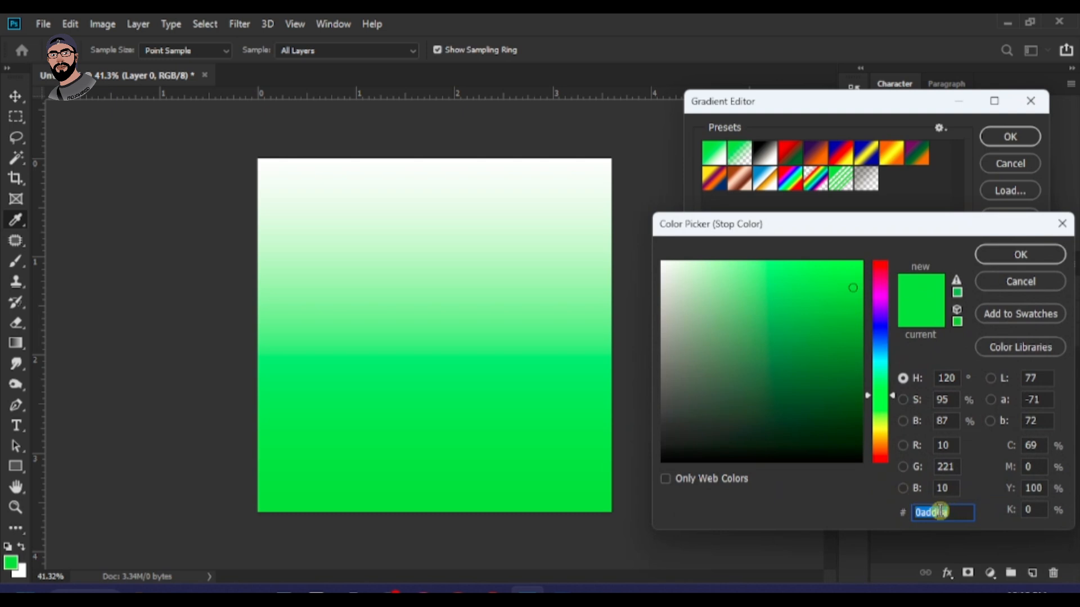
key(super+v)
scroll(917, 383, down, 5)
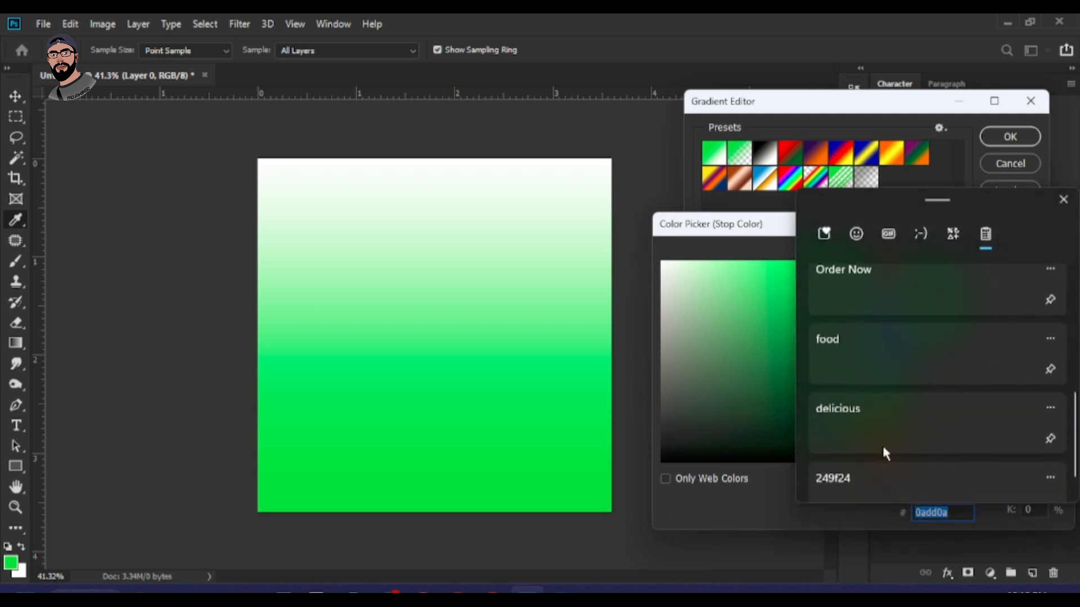
click(864, 484)
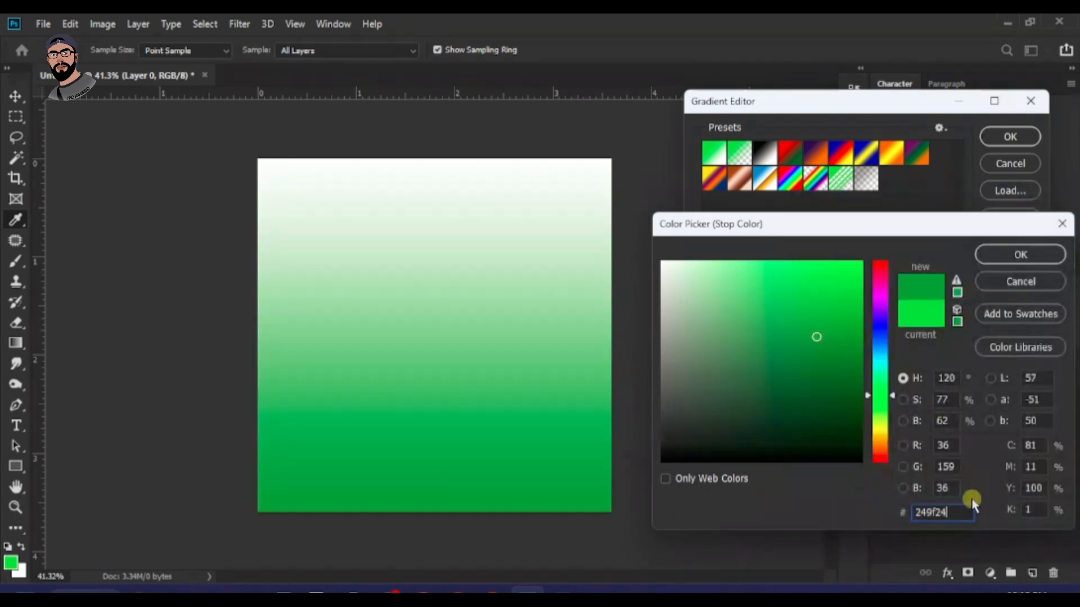
click(1001, 258)
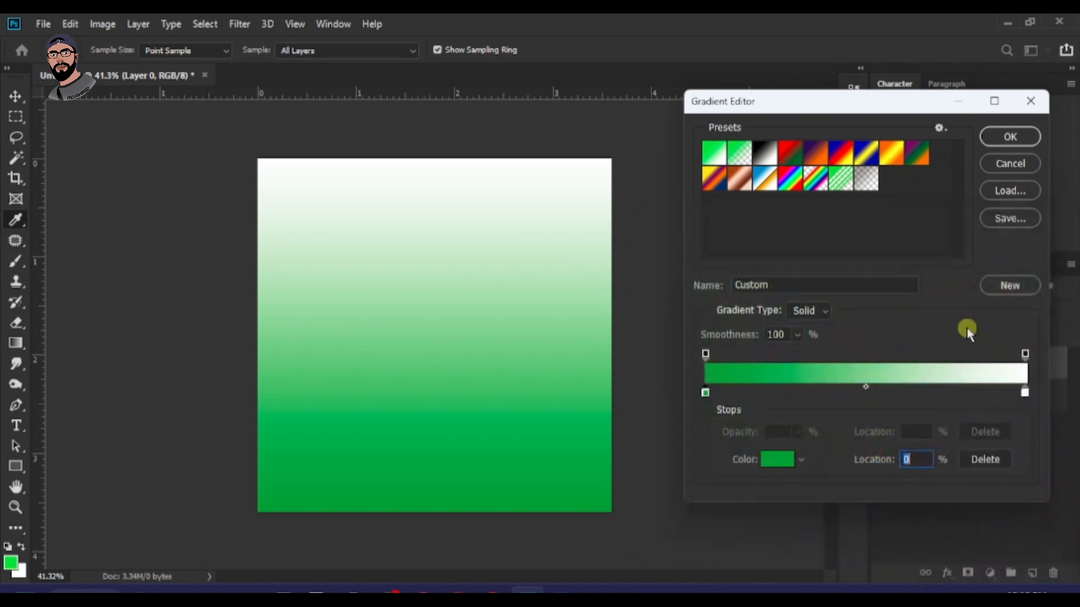
click(1005, 141)
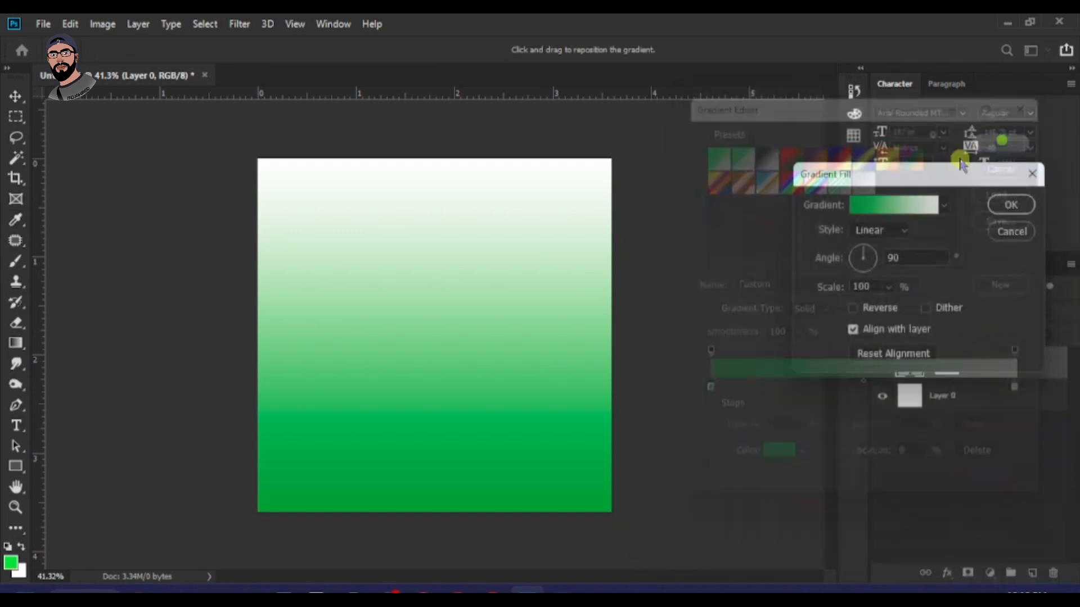
- Set the gradient fill's style to Radial, reverse its colours and apply it
click(879, 231)
click(877, 258)
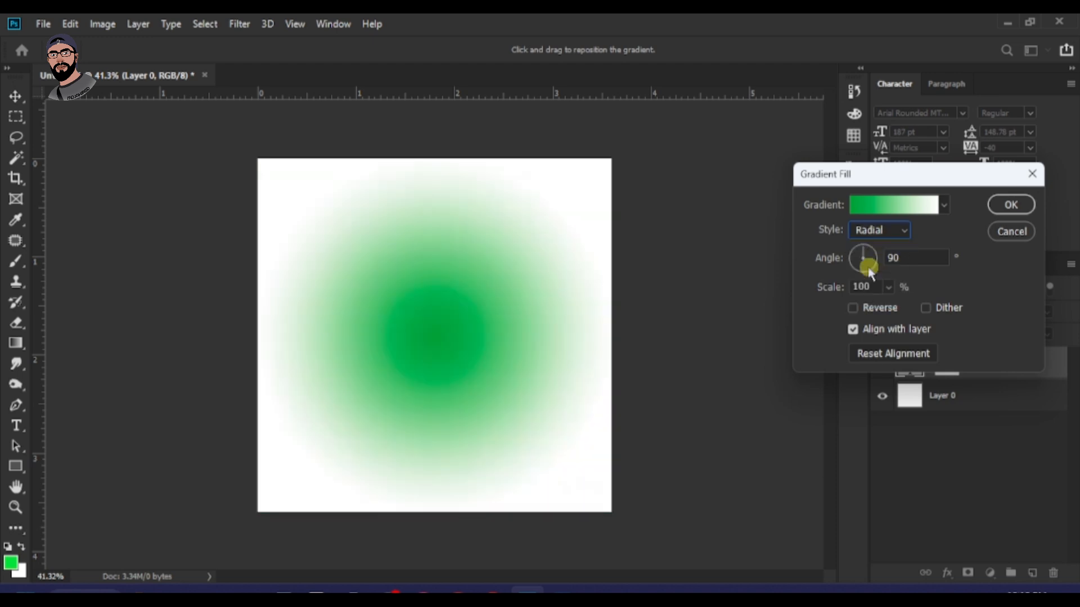
click(854, 308)
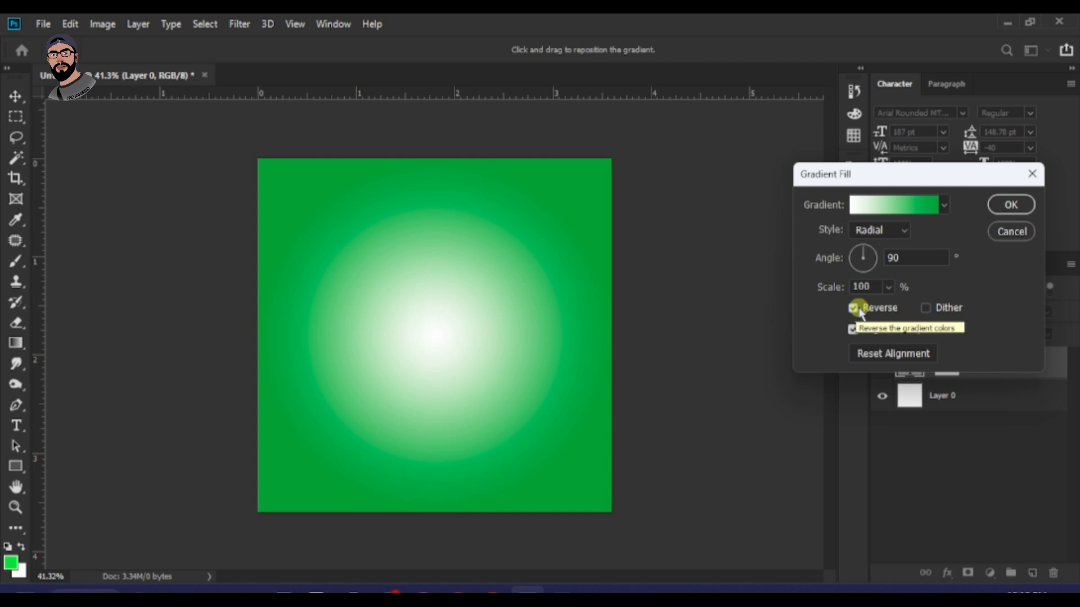
click(1006, 206)
key(v)
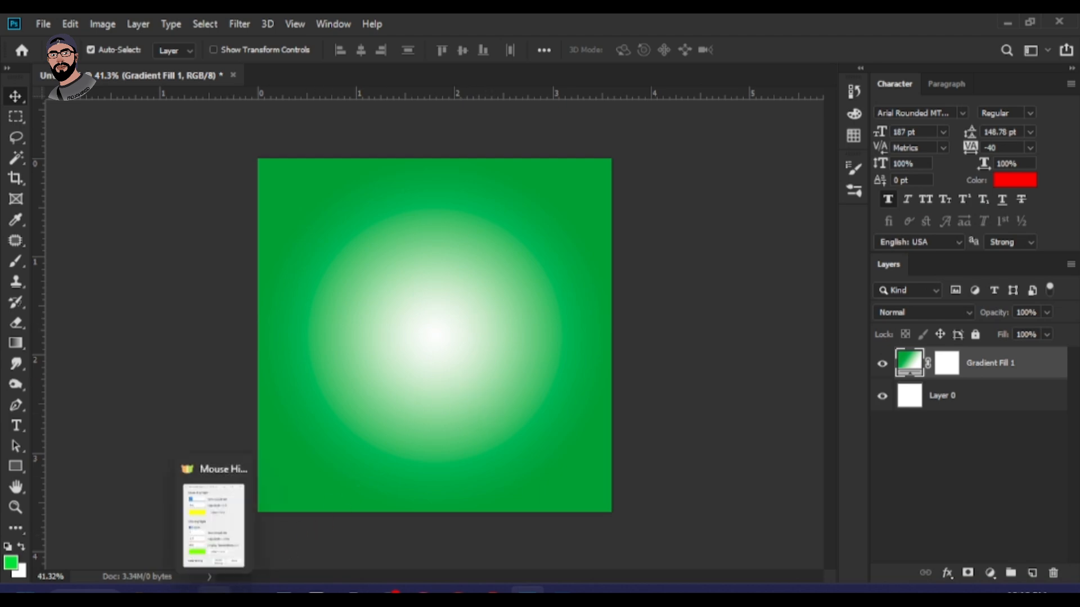
- Place pngegg (3).png from the Pictures folder on the canvas, scaled down and centred at about X 546, Y 604 px
click(156, 555)
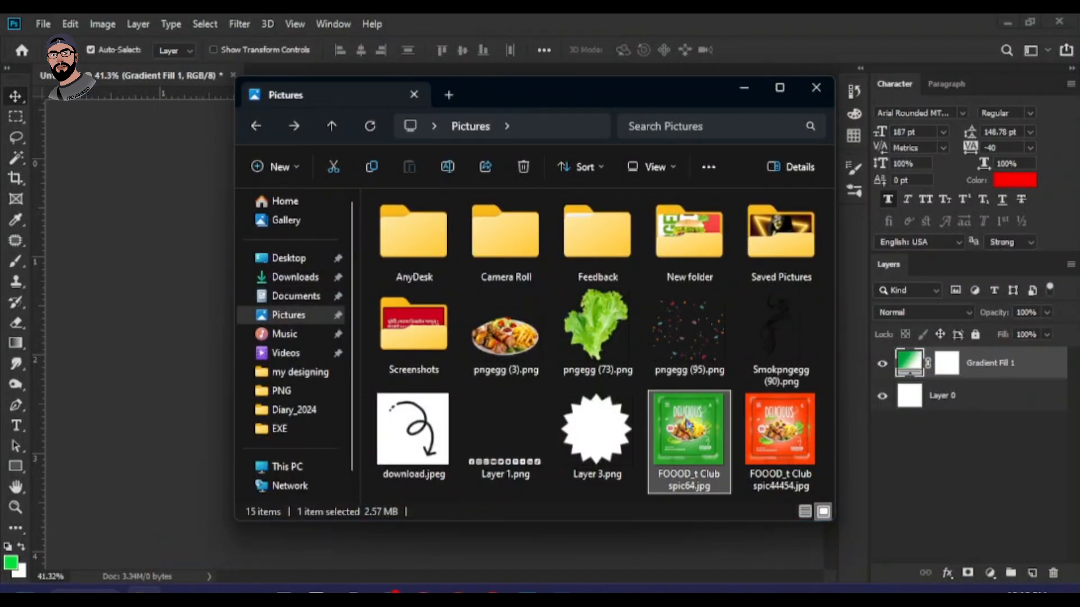
drag(612, 94, 883, 96)
drag(776, 338, 399, 330)
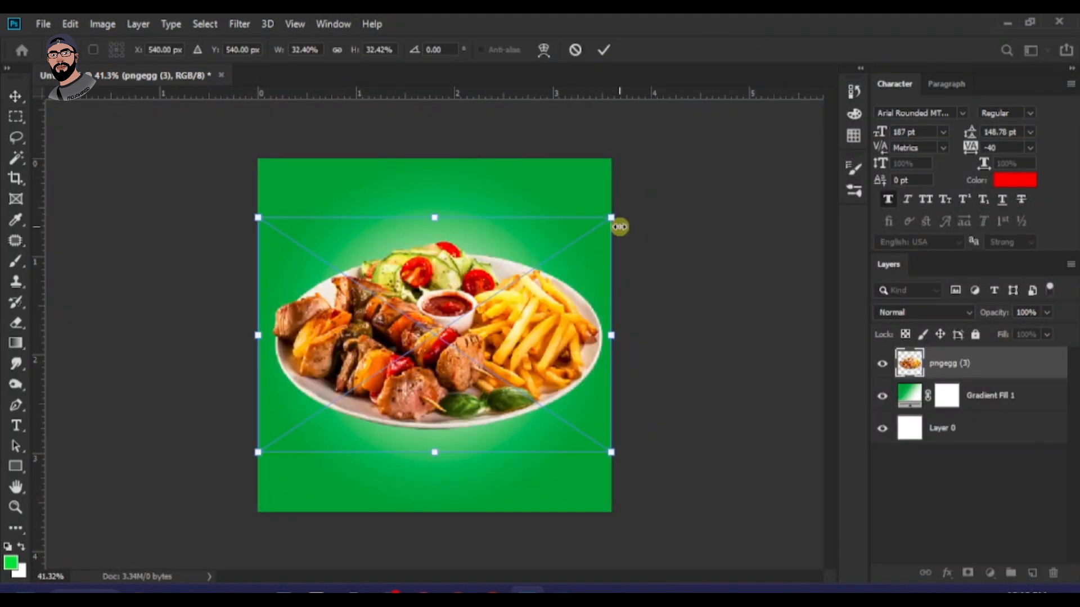
drag(610, 218, 548, 253)
drag(482, 348, 487, 368)
key(Return)
- Rasterize the placed food platter layer
scroll(456, 349, up, 3)
scroll(456, 353, down, 2)
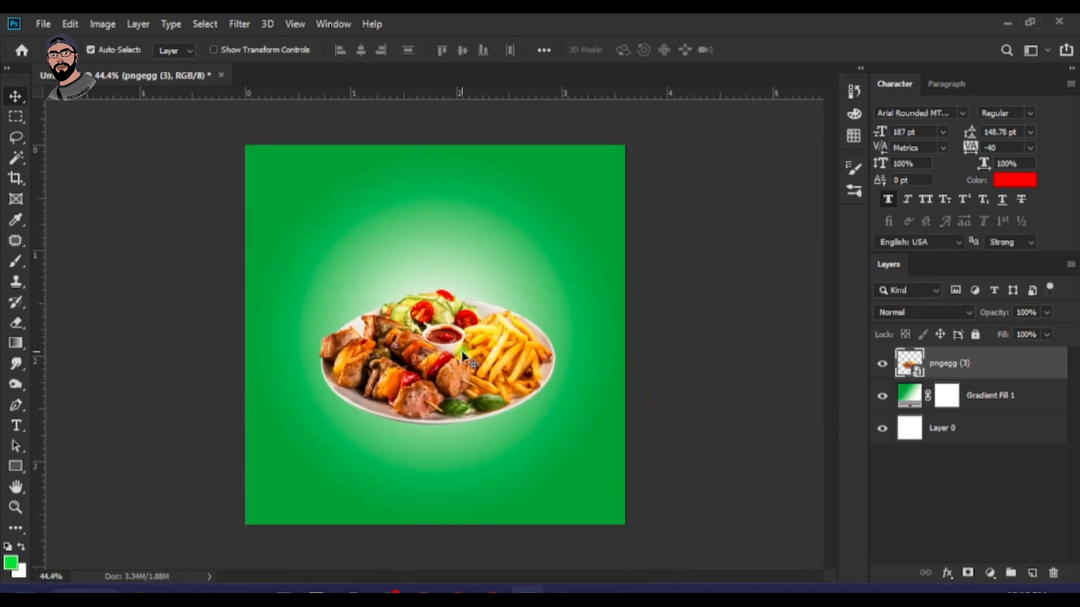
scroll(462, 356, up, 2)
scroll(463, 357, down, 1)
scroll(462, 359, up, 2)
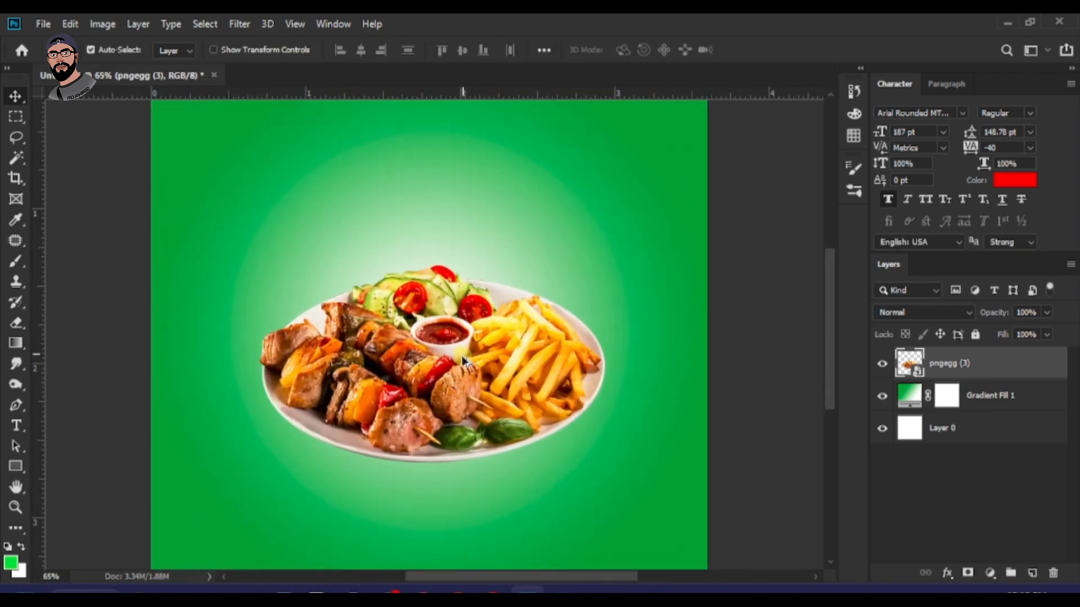
scroll(462, 360, up, 2)
scroll(464, 360, down, 3)
scroll(466, 354, up, 1)
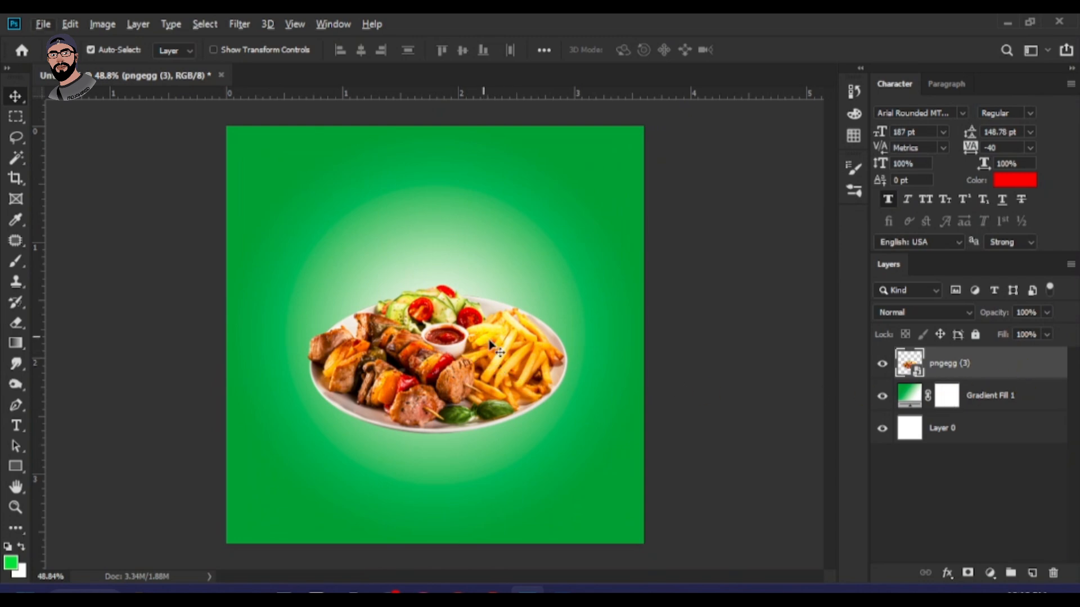
right_click(987, 366)
click(832, 294)
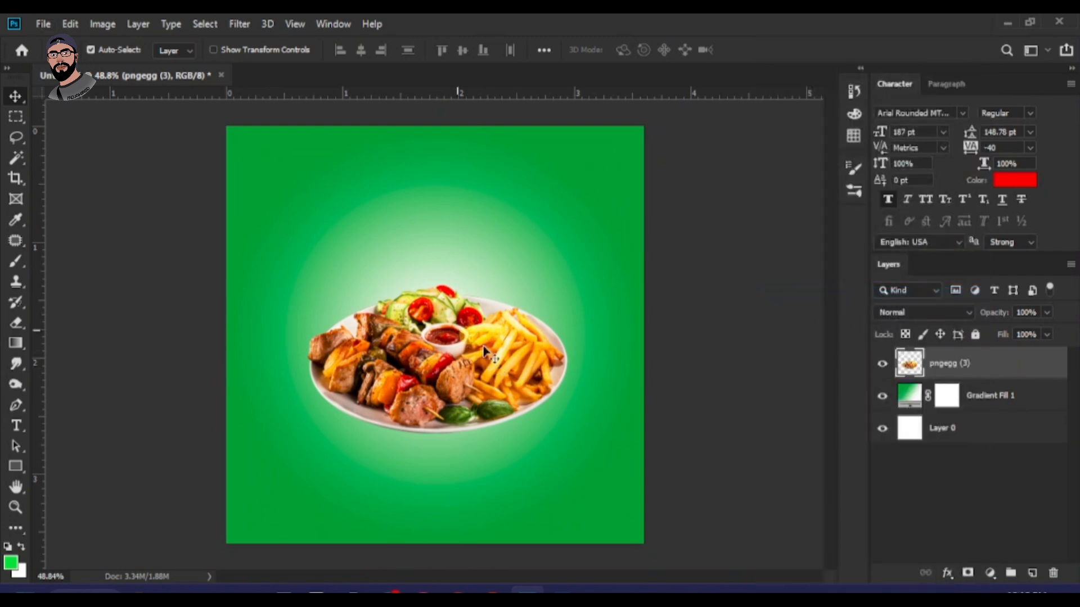
- Brighten the food platter with Levels, setting the input white point to 212 and the midtones to 1.10
scroll(473, 374, down, 1)
scroll(471, 374, up, 1)
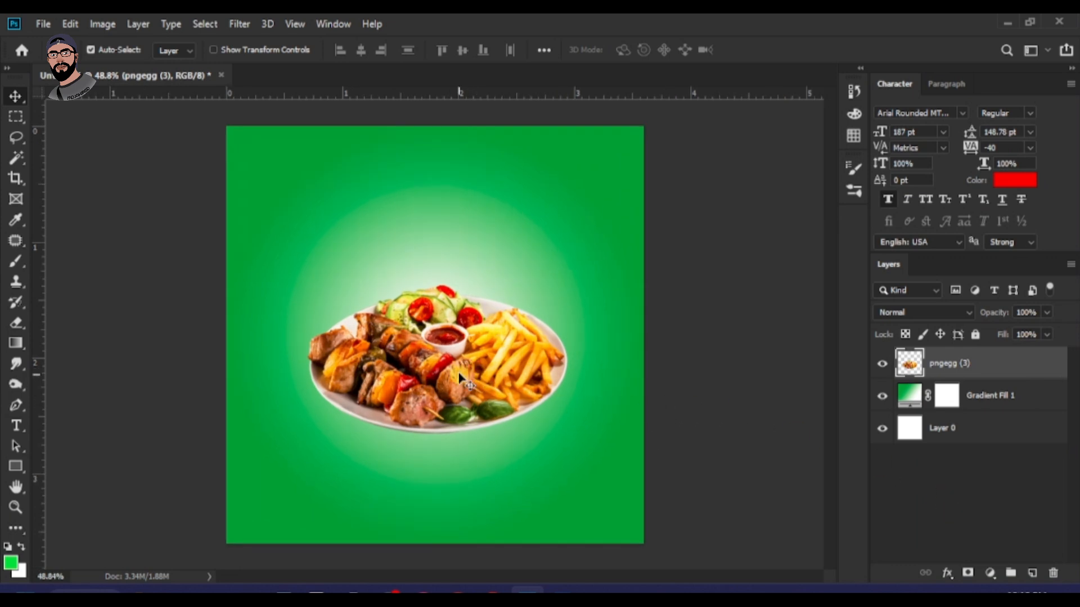
scroll(467, 375, down, 1)
scroll(467, 375, up, 1)
key(ctrl+l)
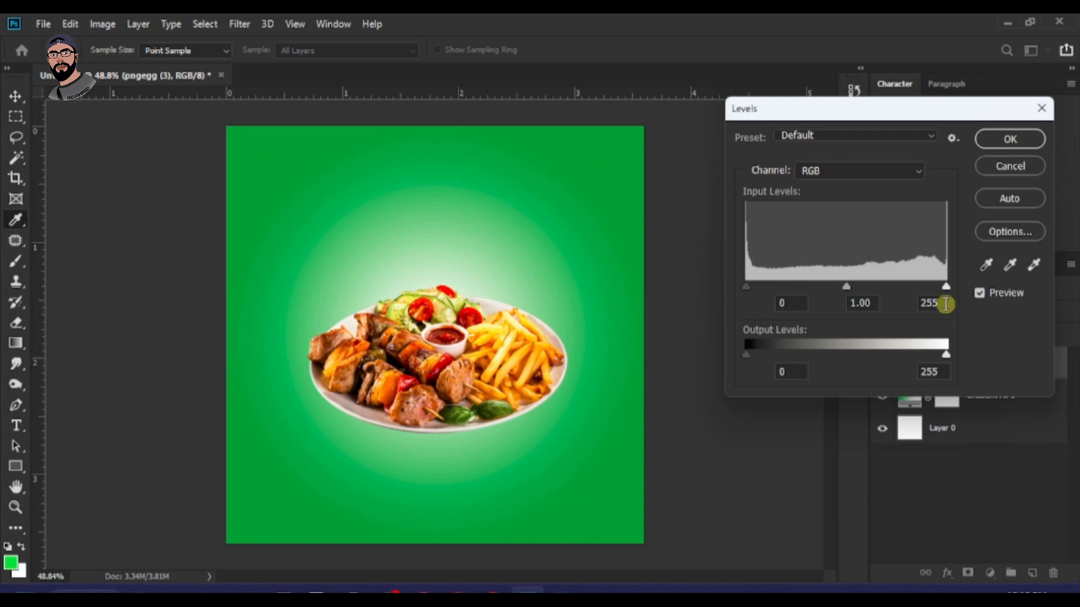
drag(941, 289, 909, 290)
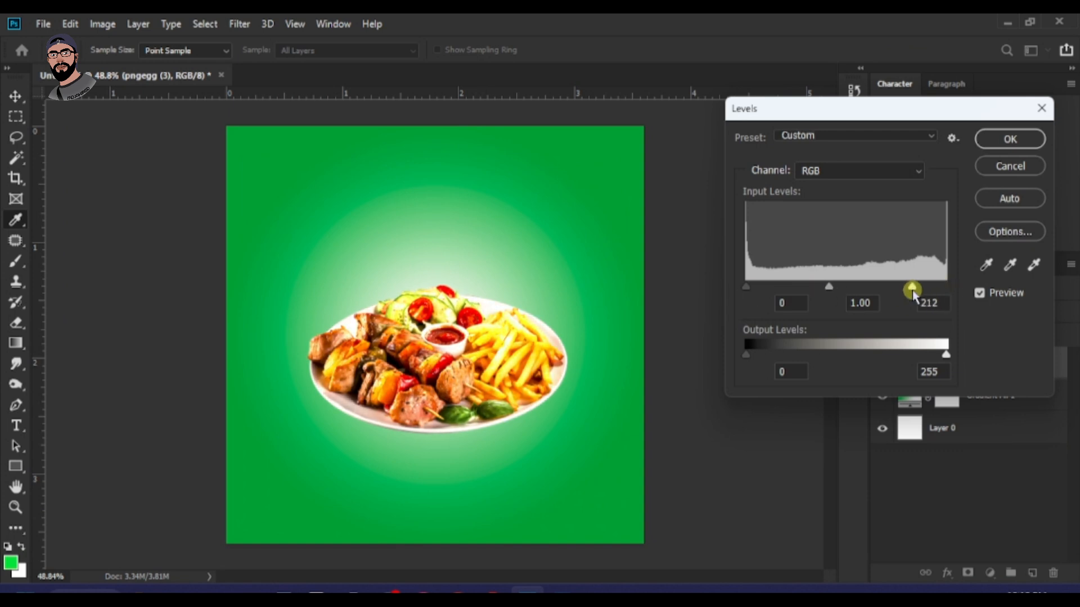
click(829, 290)
click(824, 289)
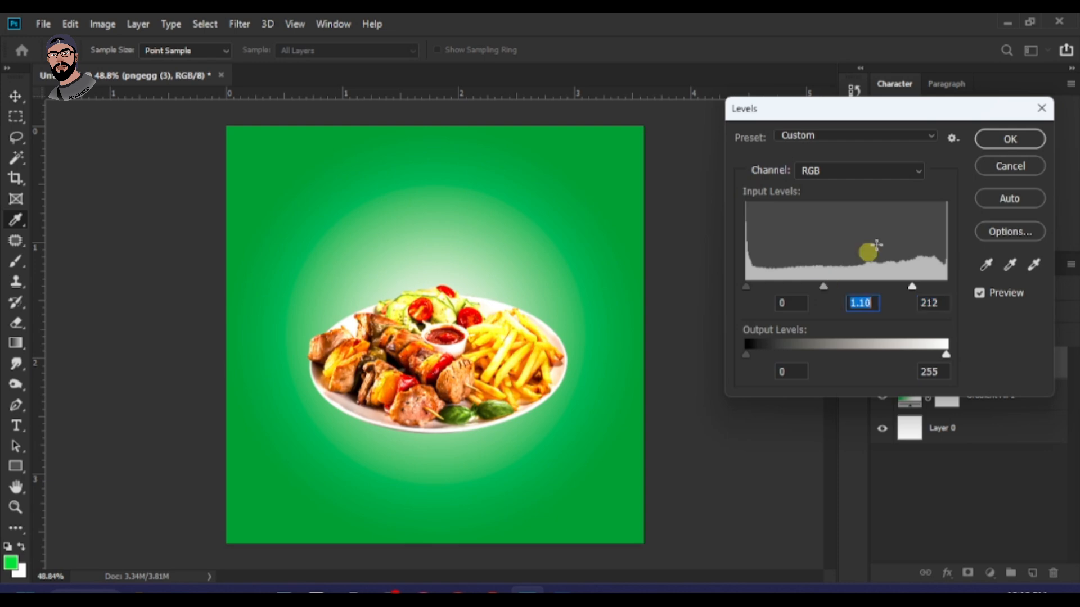
click(990, 142)
- Enlarge the food platter slightly around its centre with Free Transform
scroll(491, 340, up, 7)
scroll(484, 340, down, 8)
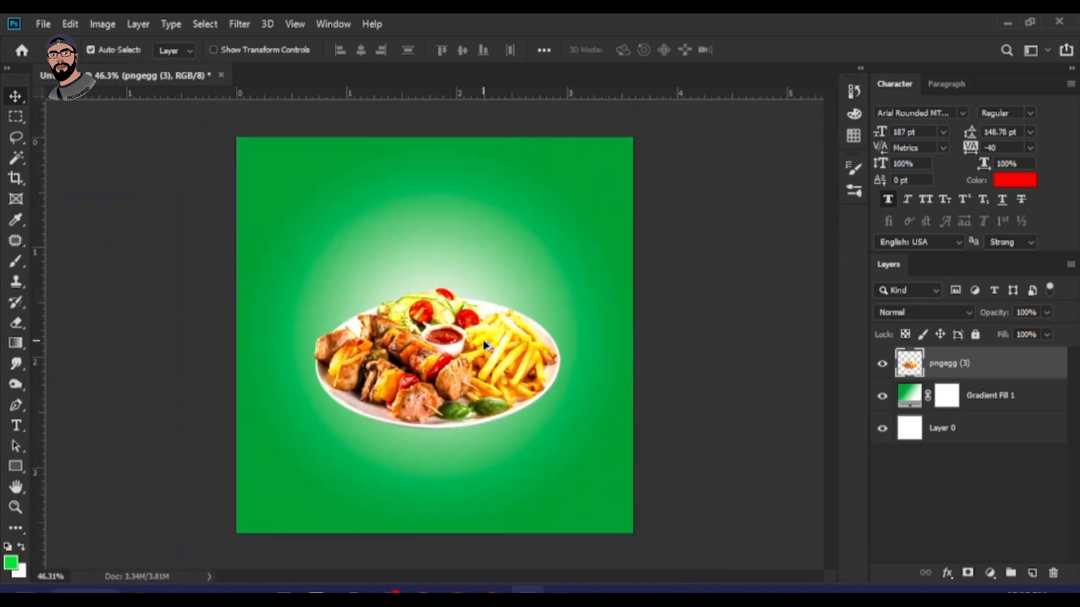
key(ctrl+t)
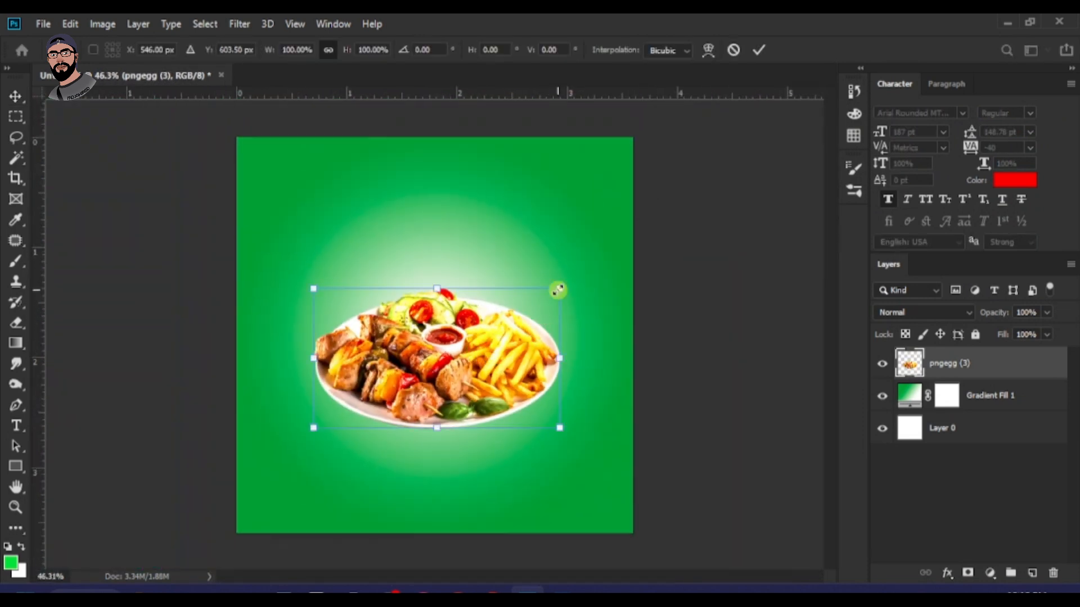
drag(559, 289, 565, 286)
key(Return)
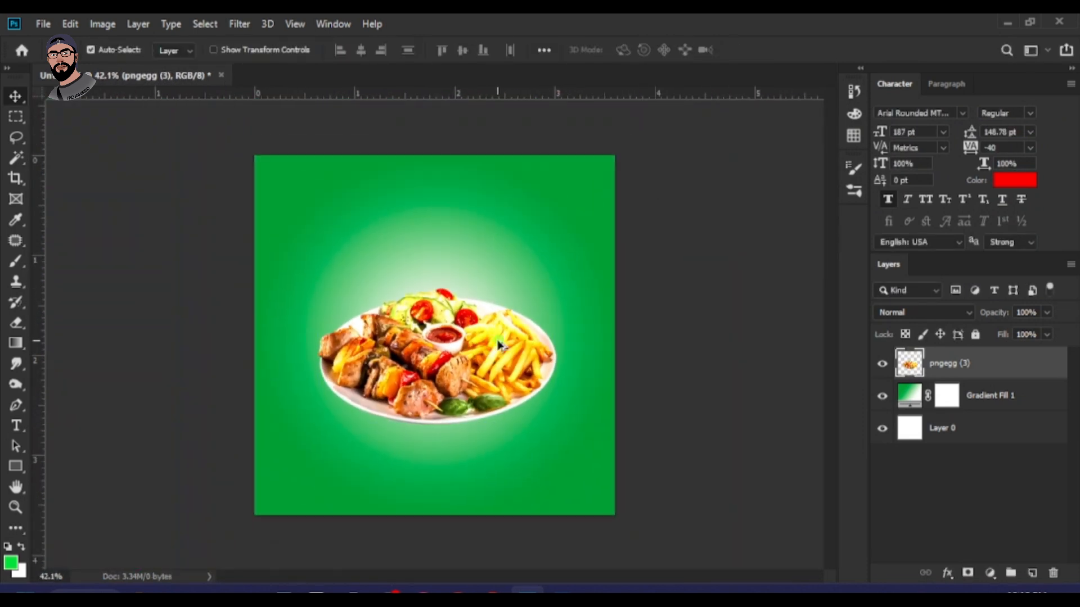
right_click(989, 363)
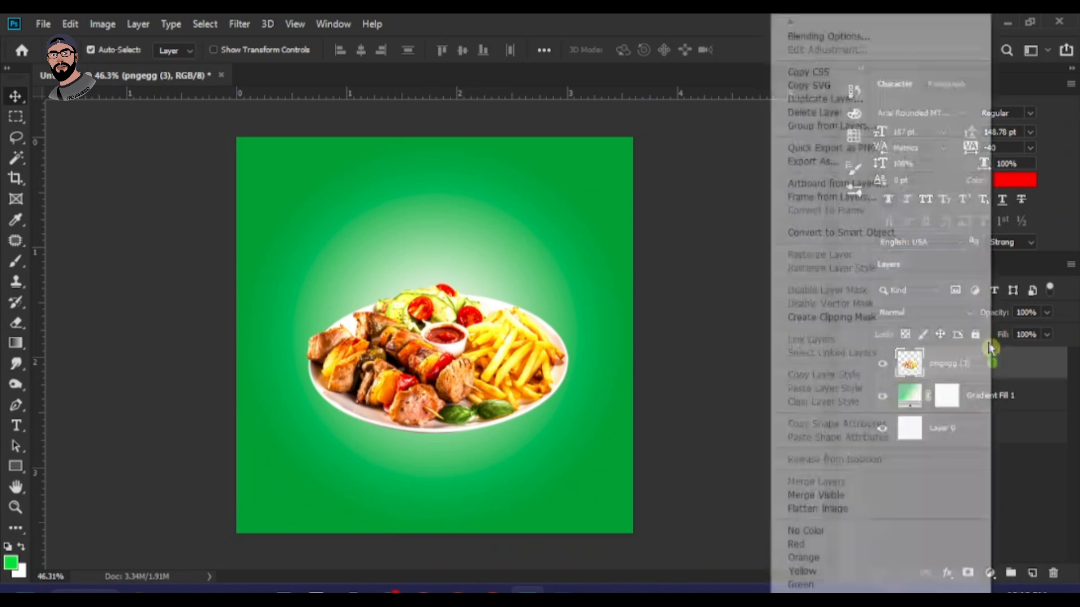
click(840, 38)
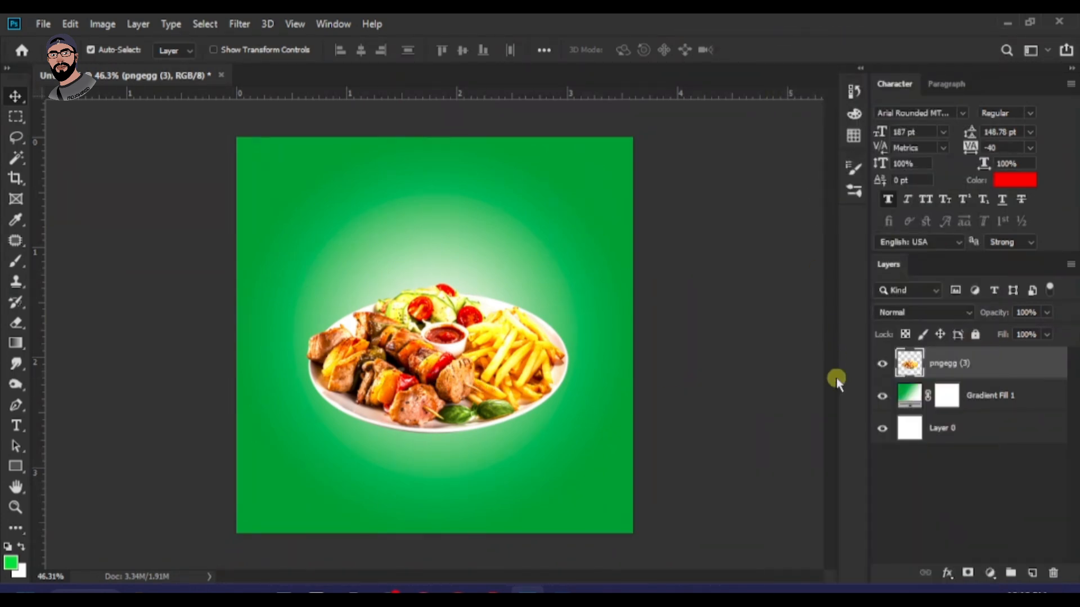
drag(643, 141, 687, 142)
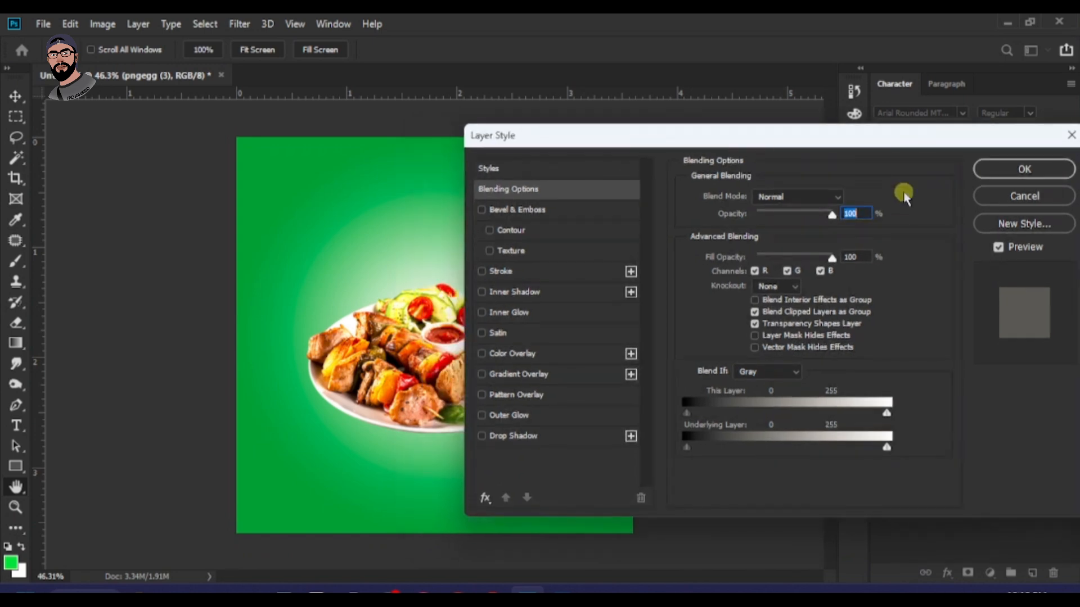
click(1012, 196)
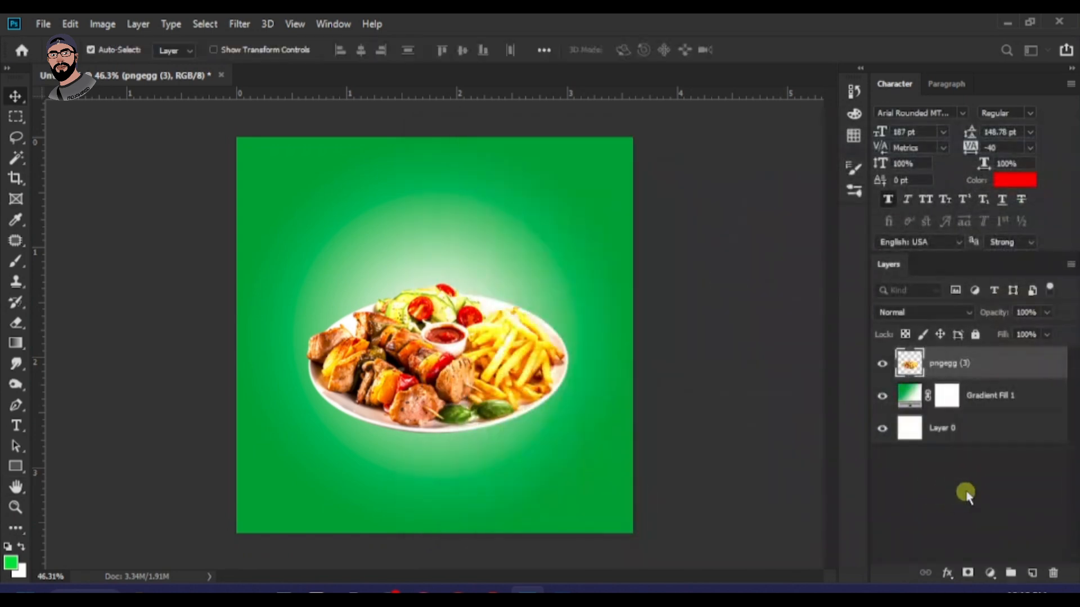
right_click(1004, 365)
click(775, 449)
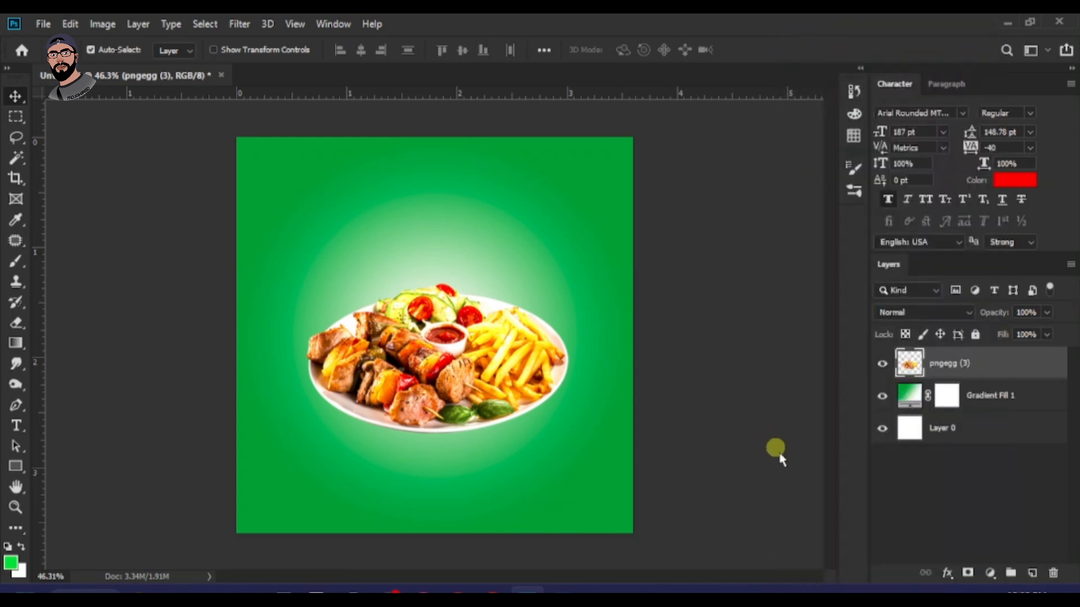
drag(587, 136, 702, 143)
click(985, 207)
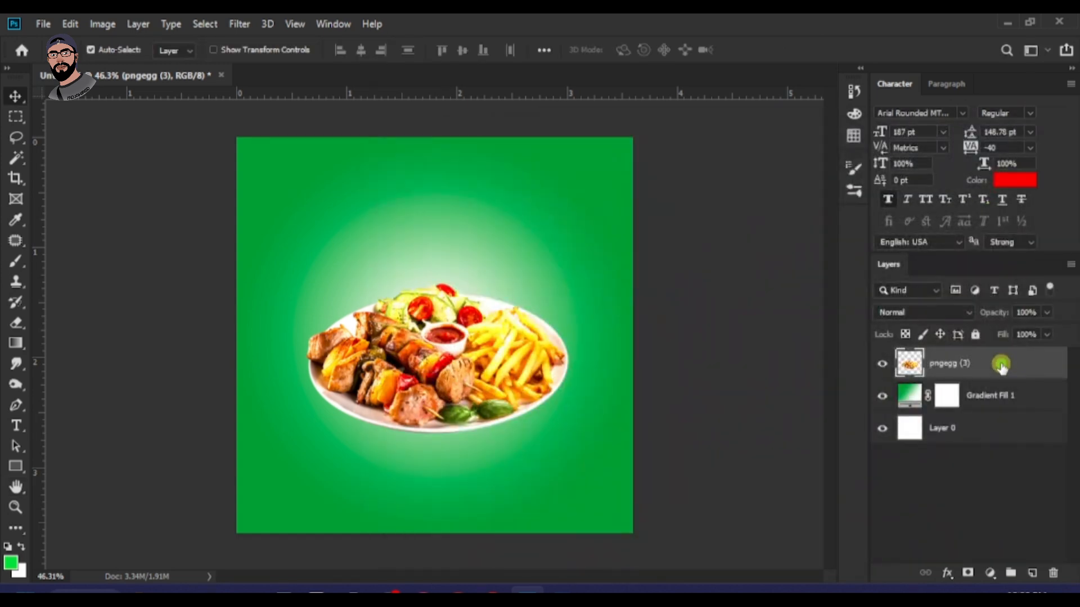
- Add a drop shadow to the food platter layer and set the shadow colour to black
double_click(1001, 366)
drag(595, 148, 773, 117)
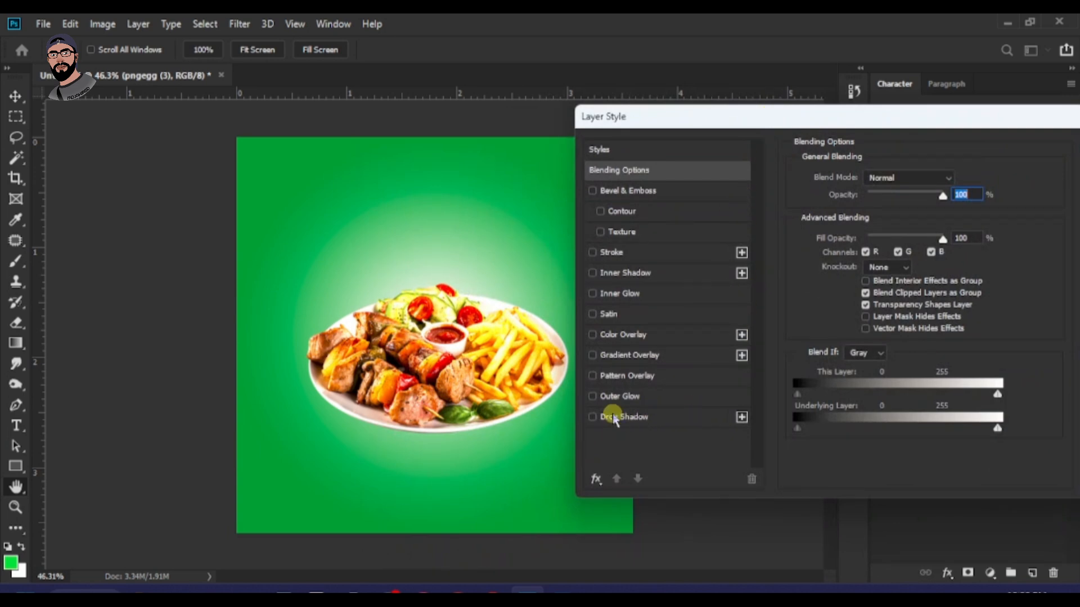
drag(702, 119, 745, 122)
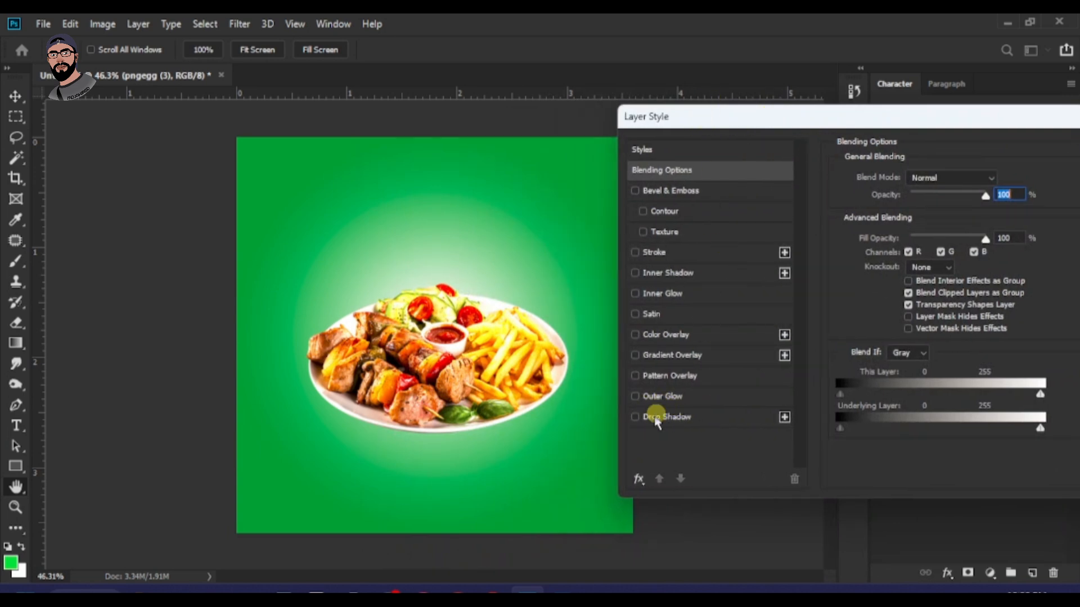
click(634, 417)
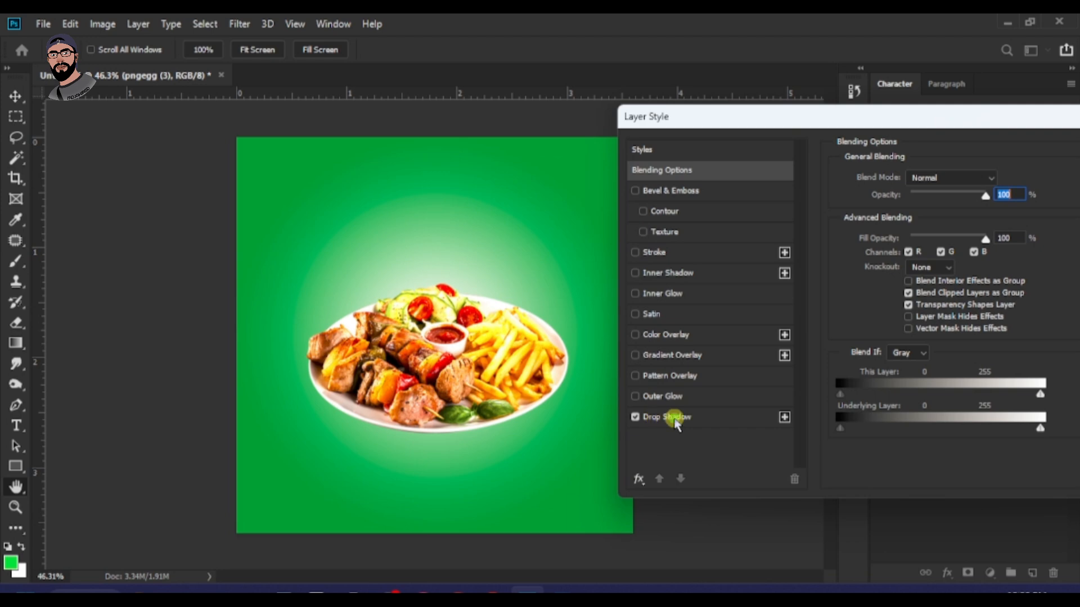
click(673, 419)
click(1000, 180)
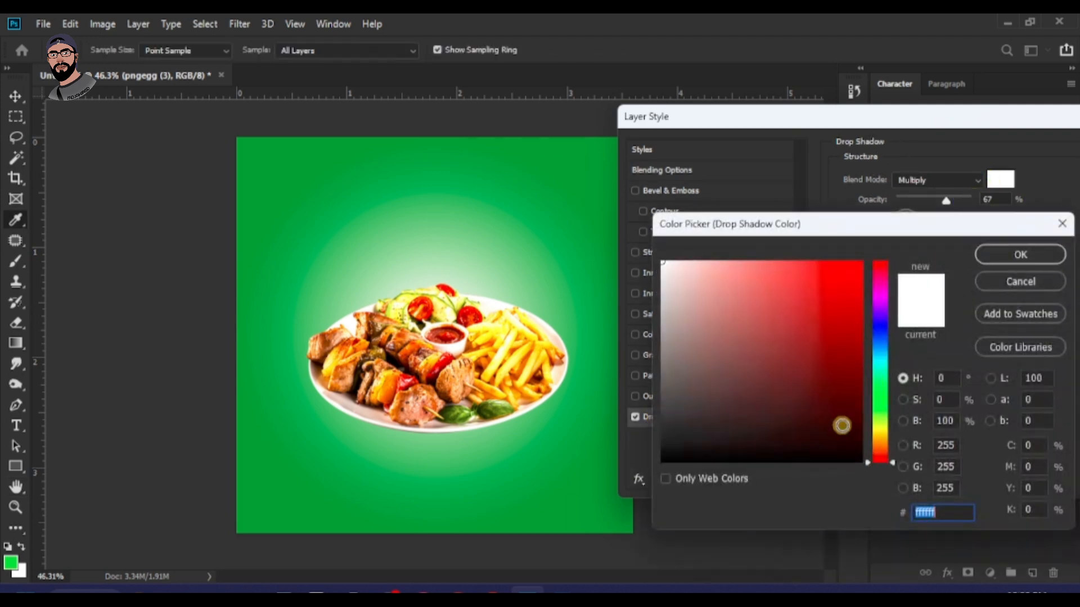
click(840, 460)
click(985, 252)
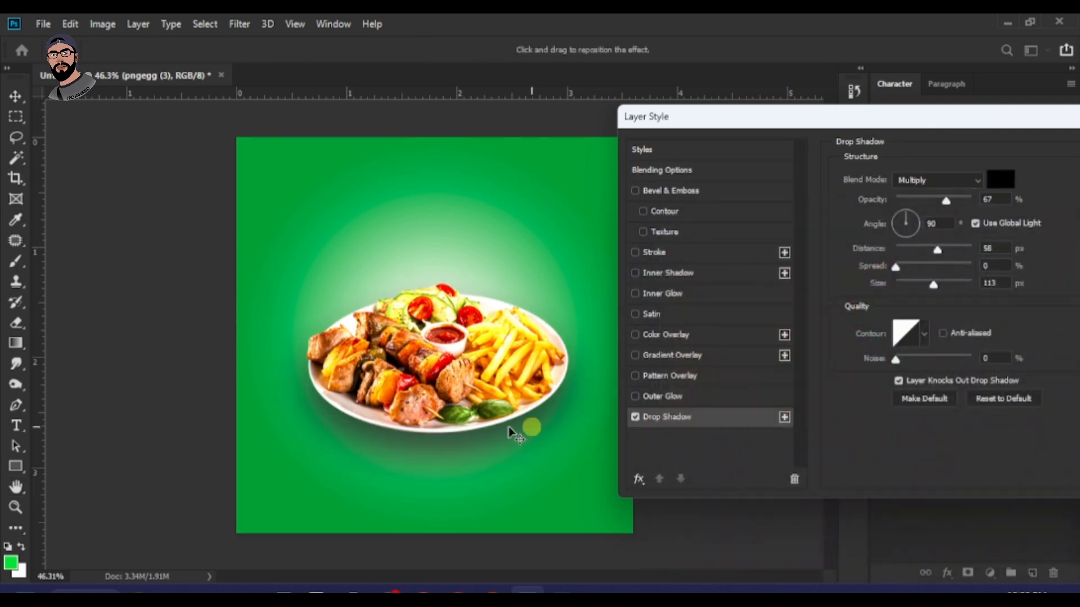
- Set the platter's drop shadow to 38% opacity, 11 px distance, 7% spread and 24 px size, and apply it
drag(935, 251, 912, 271)
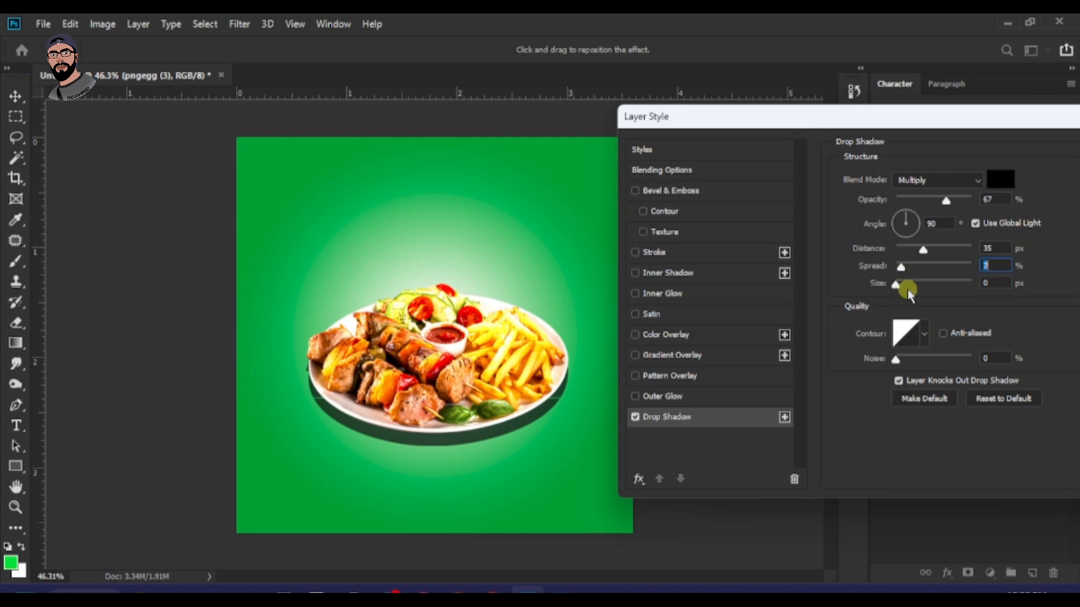
drag(925, 253, 906, 285)
mouse_move(945, 203)
mouse_down()
mouse_move(912, 203)
mouse_move(926, 204)
mouse_up()
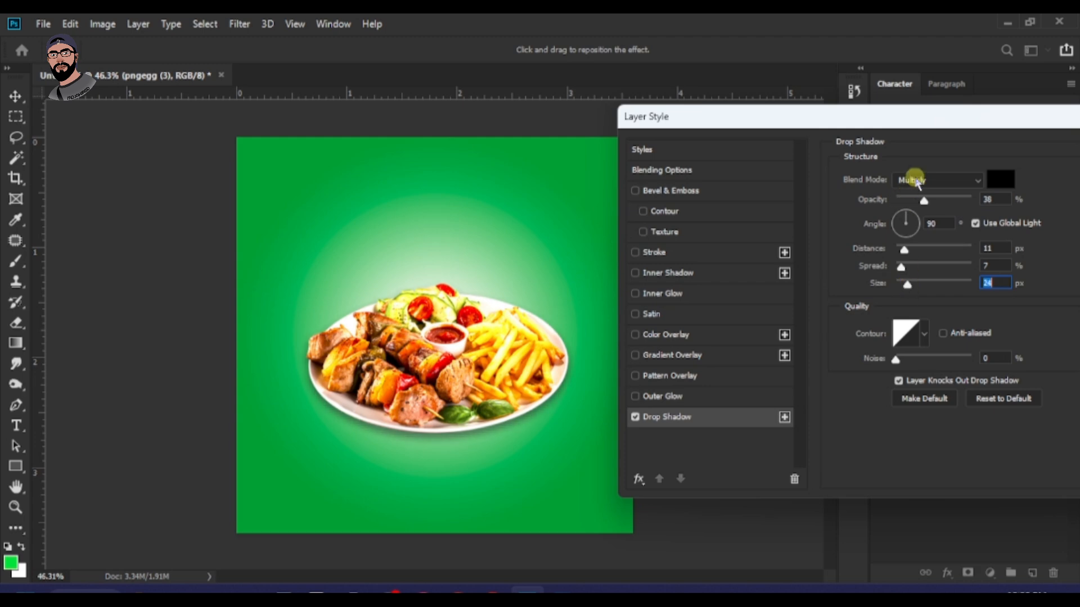
drag(905, 118, 713, 114)
click(968, 147)
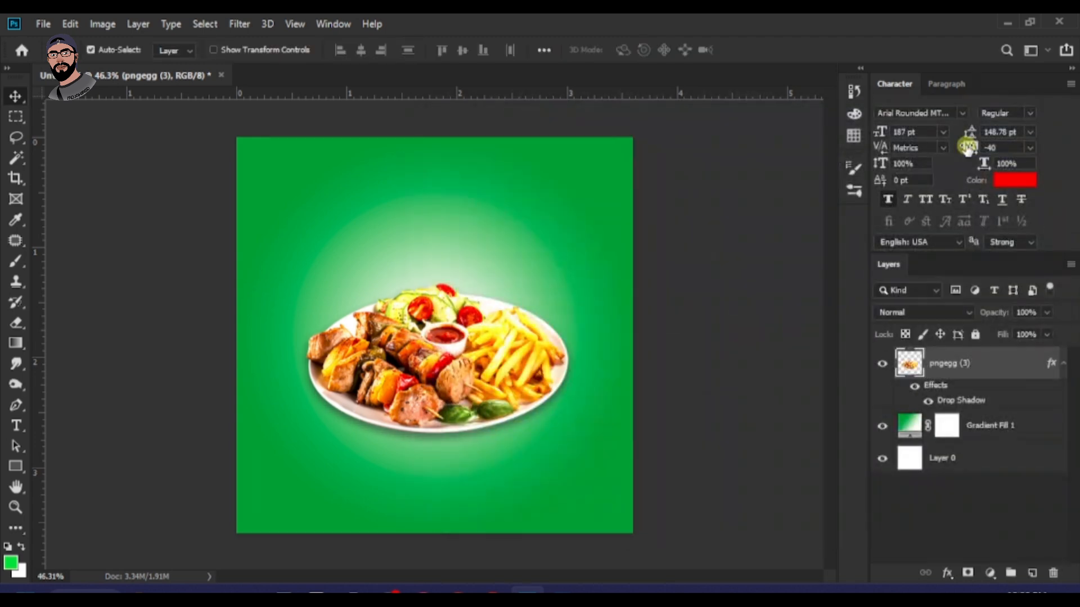
scroll(528, 344, up, 1)
scroll(529, 344, down, 1)
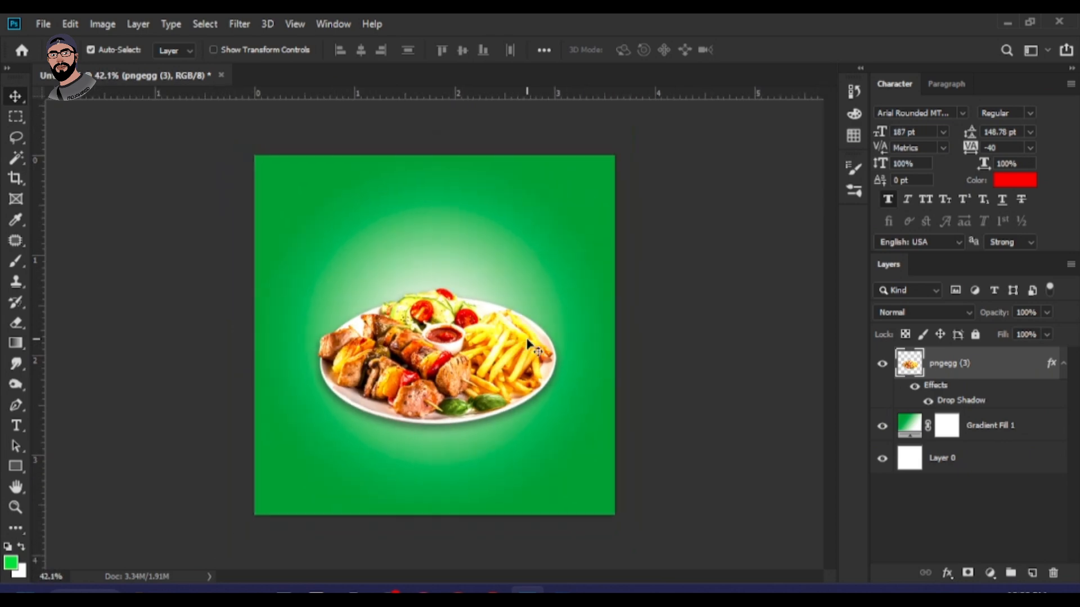
scroll(529, 345, down, 1)
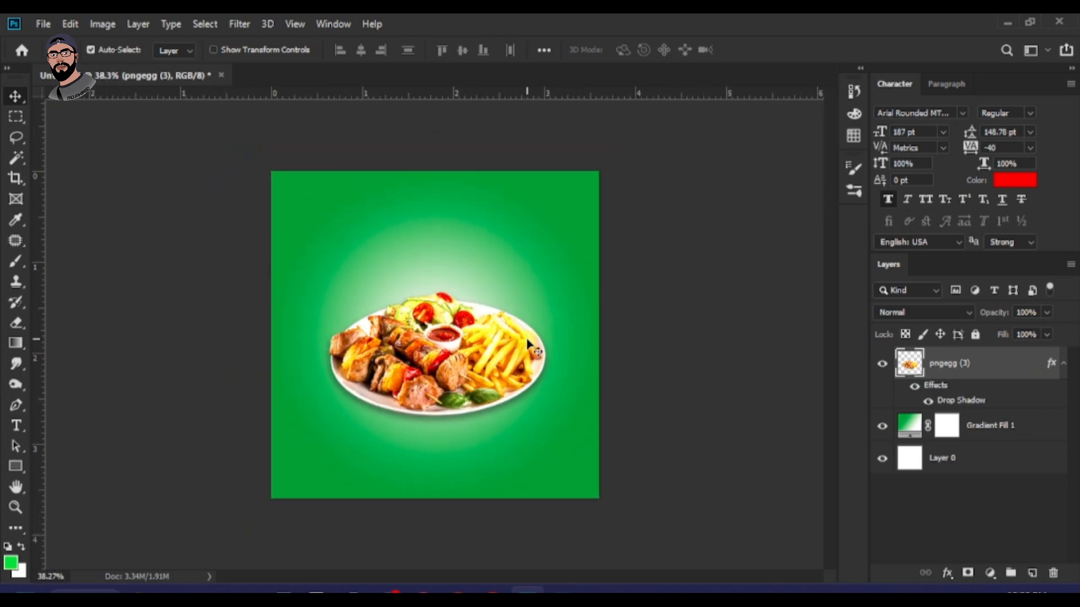
scroll(554, 322, up, 1)
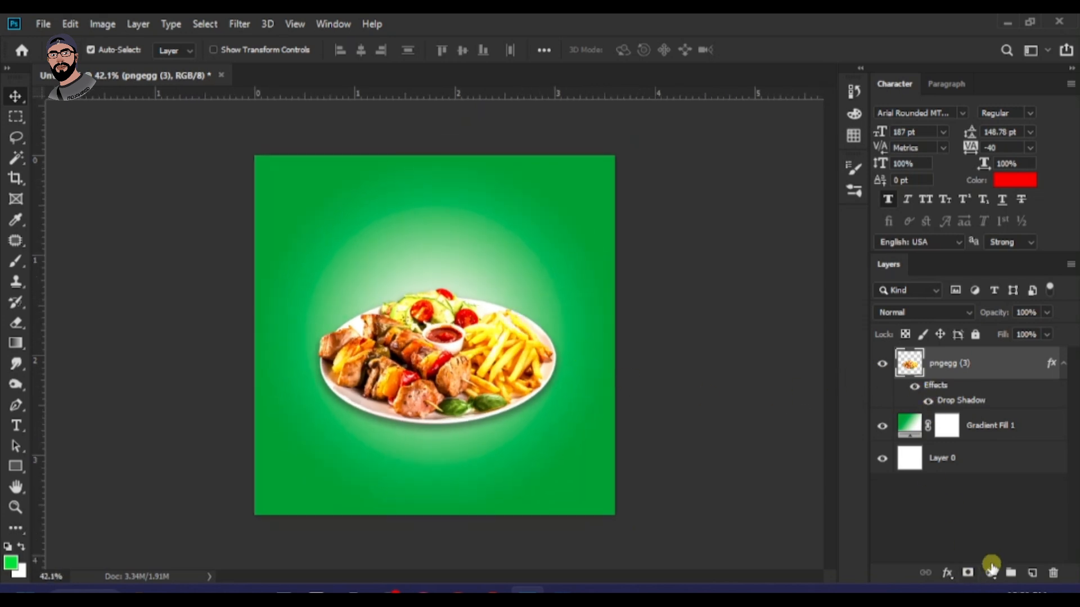
- Create a text layer above the food platter and paste the word "delicious" from the clipboard history
click(1033, 575)
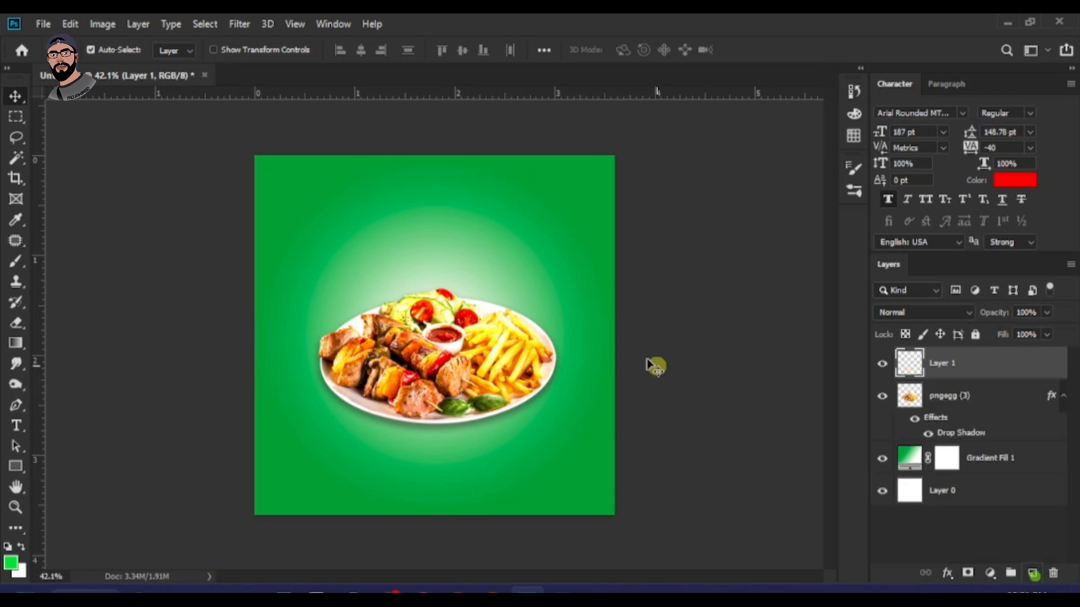
click(16, 430)
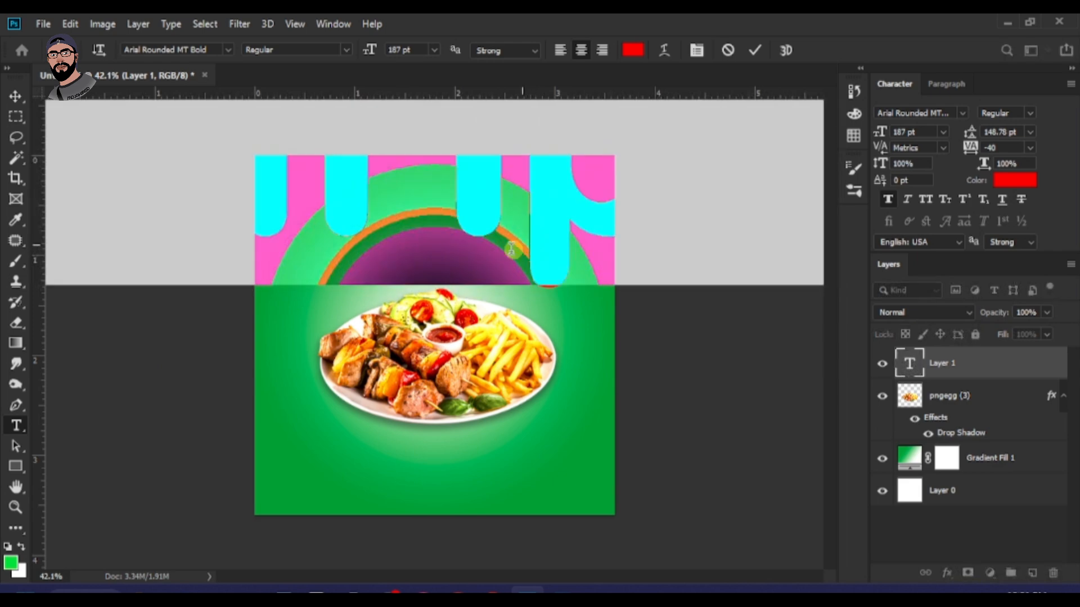
scroll(450, 309, down, 4)
scroll(453, 309, up, 2)
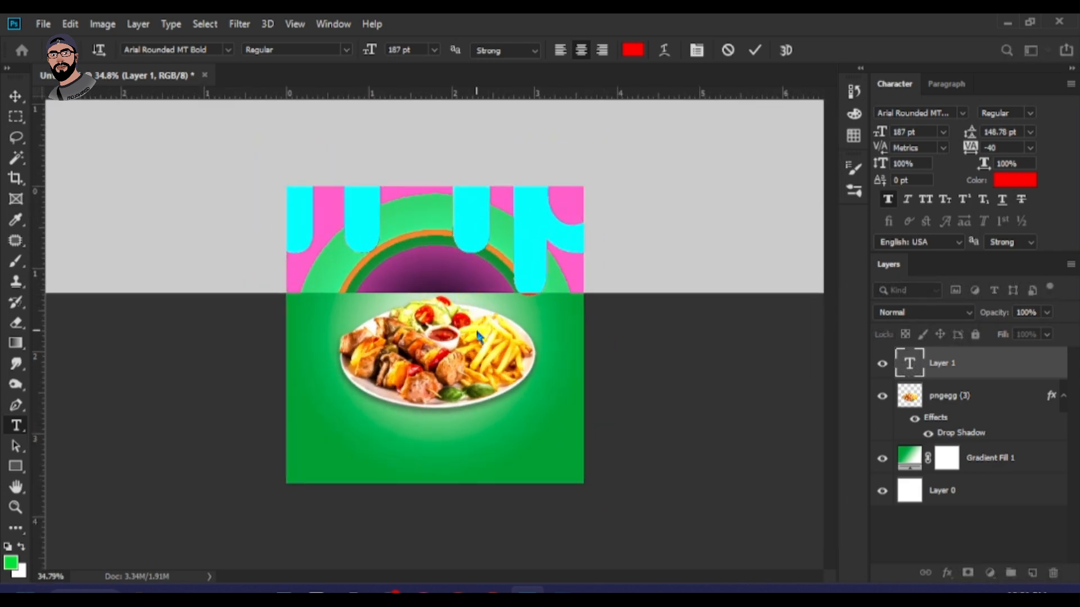
key(super+v)
scroll(913, 441, down, 8)
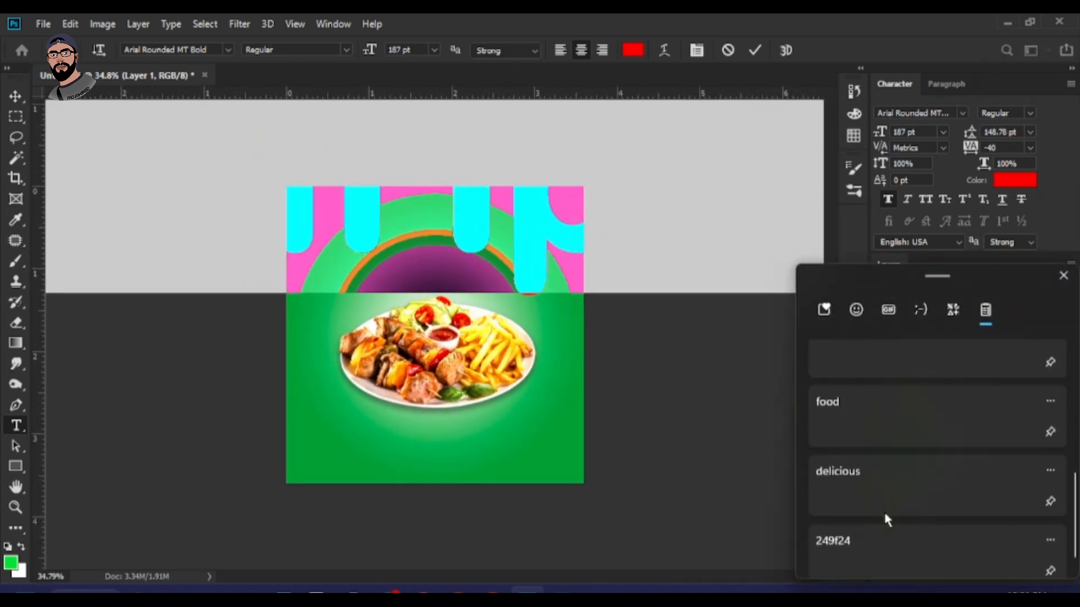
click(881, 463)
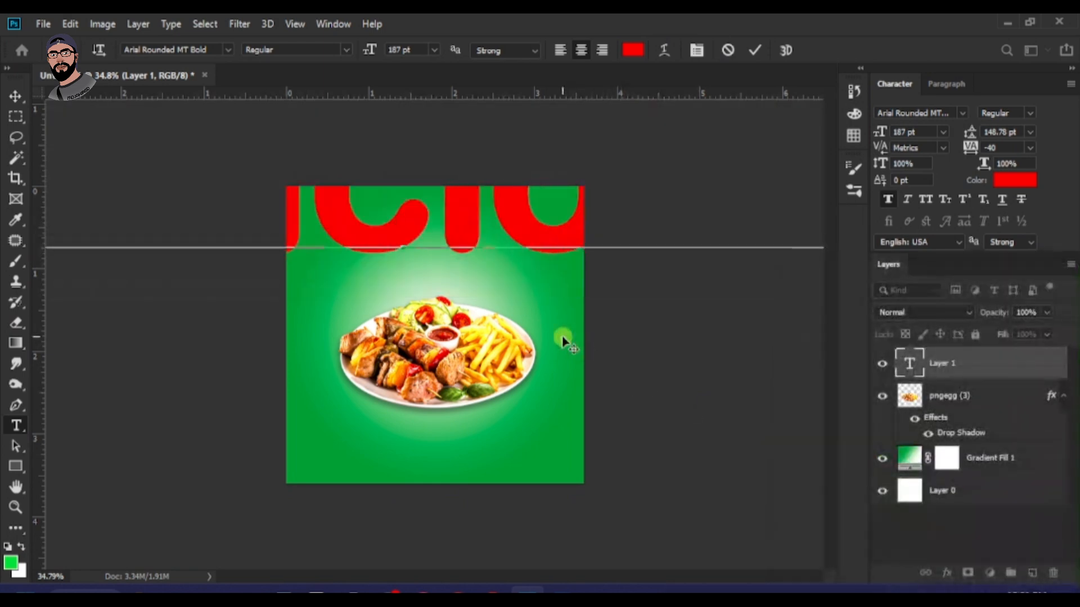
- Scale the "delicious" text to about 20.74% and centre it above the platter at about X 546, Y 259 px
click(17, 97)
scroll(478, 231, down, 2)
drag(453, 224, 459, 312)
key(ctrl+t)
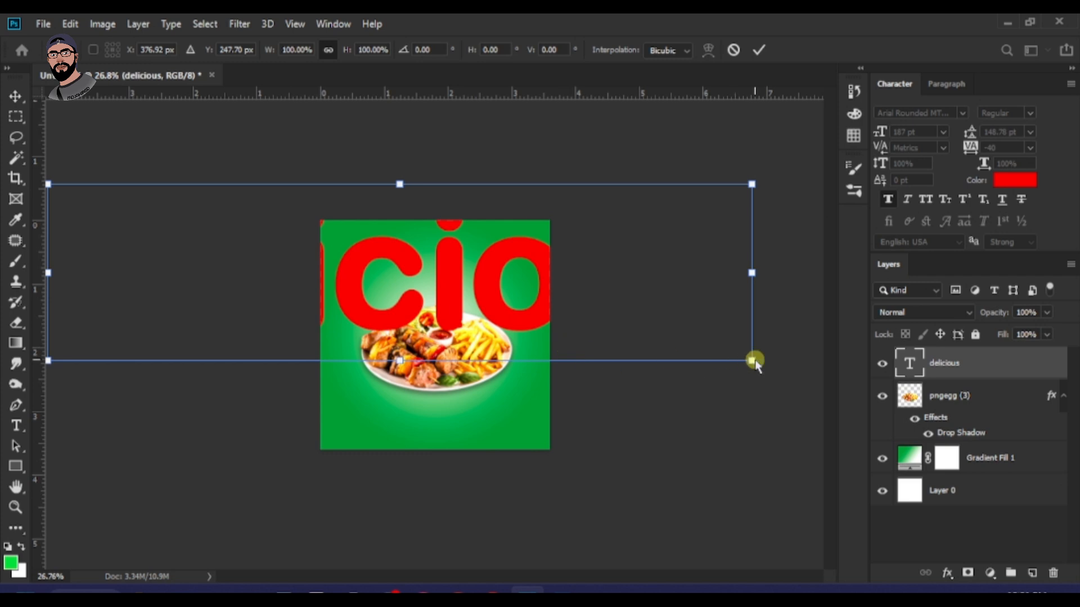
drag(754, 367, 471, 289)
scroll(475, 270, up, 2)
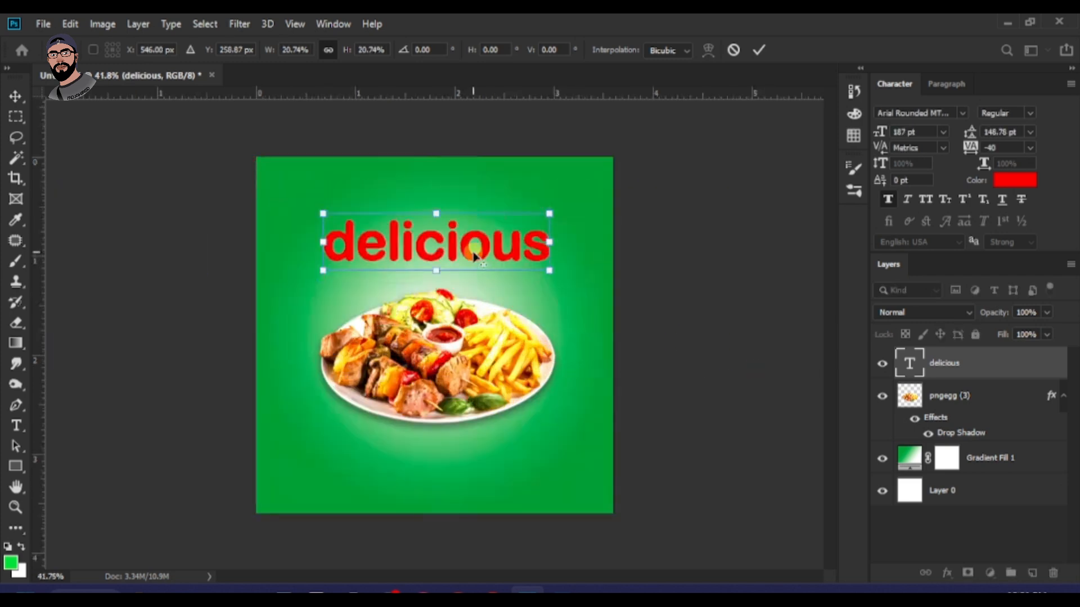
key(Return)
- Move the "delicious" text slightly down, closer to the food platter
scroll(492, 215, up, 4)
scroll(483, 239, down, 3)
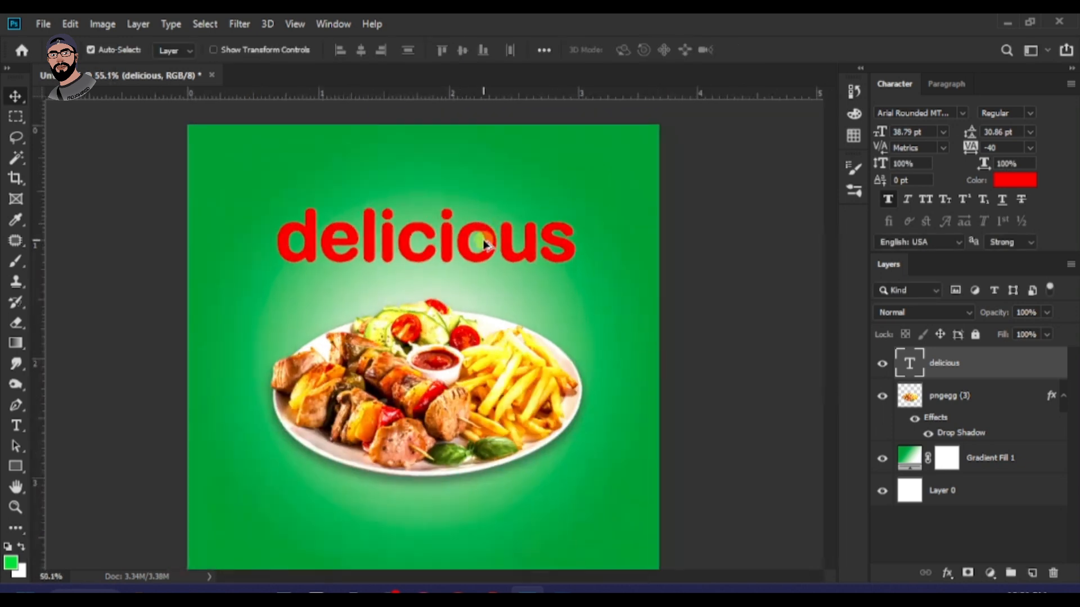
drag(491, 247, 492, 257)
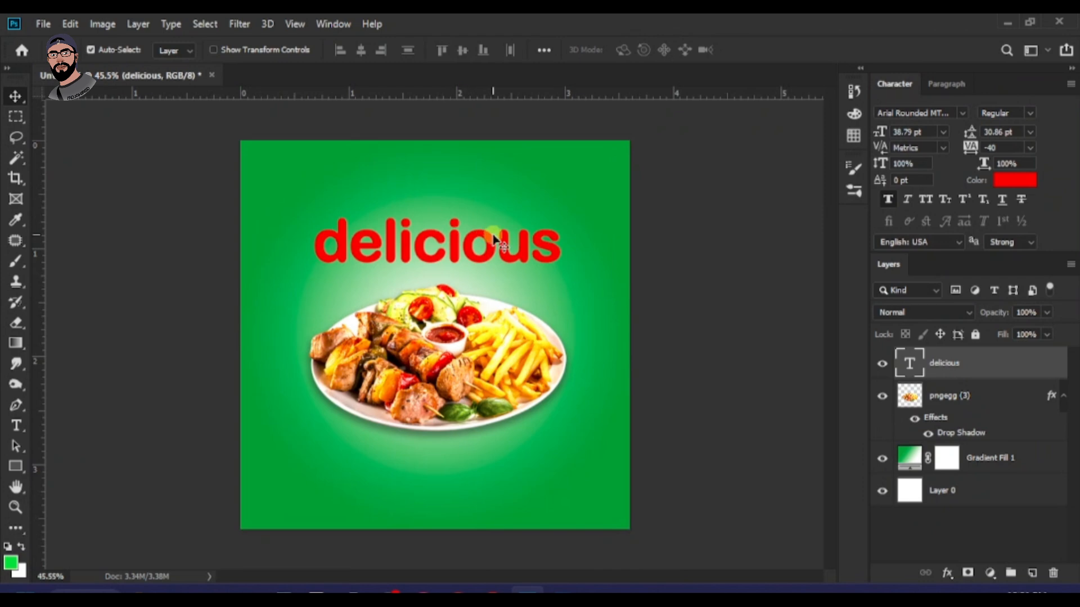
scroll(492, 239, up, 1)
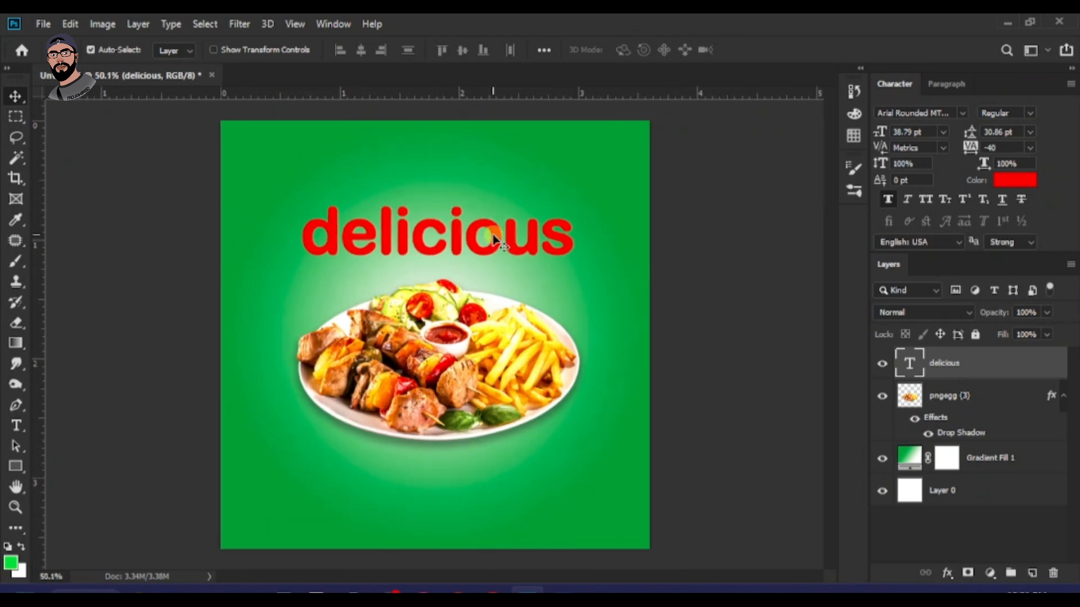
scroll(494, 239, down, 1)
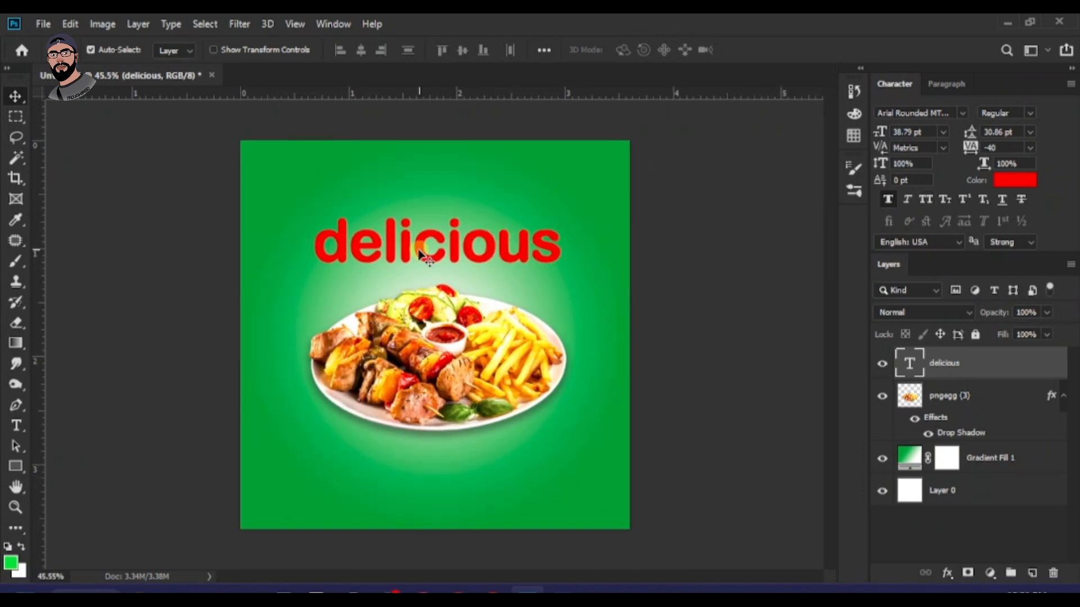
- Turn off faux bold for the "delicious" text and change its font to Breamcatcher Regular
click(888, 199)
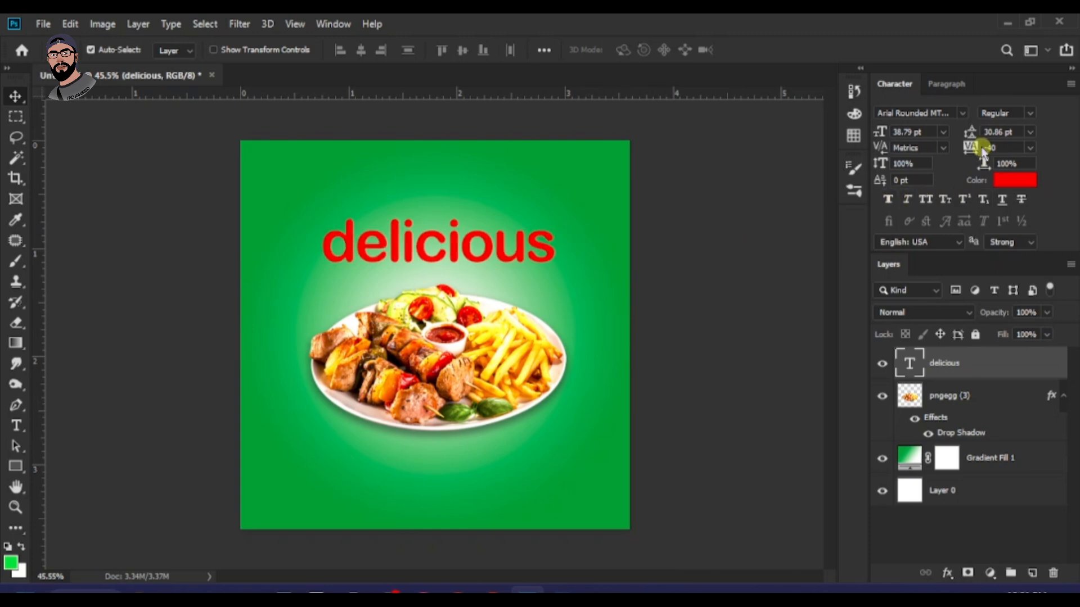
click(963, 114)
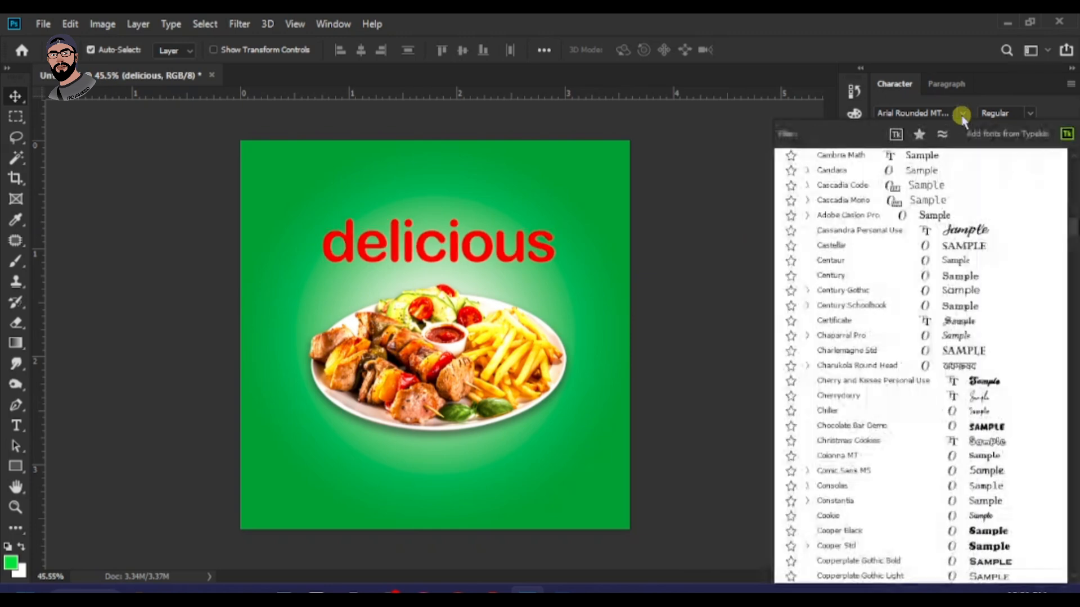
key(Down)
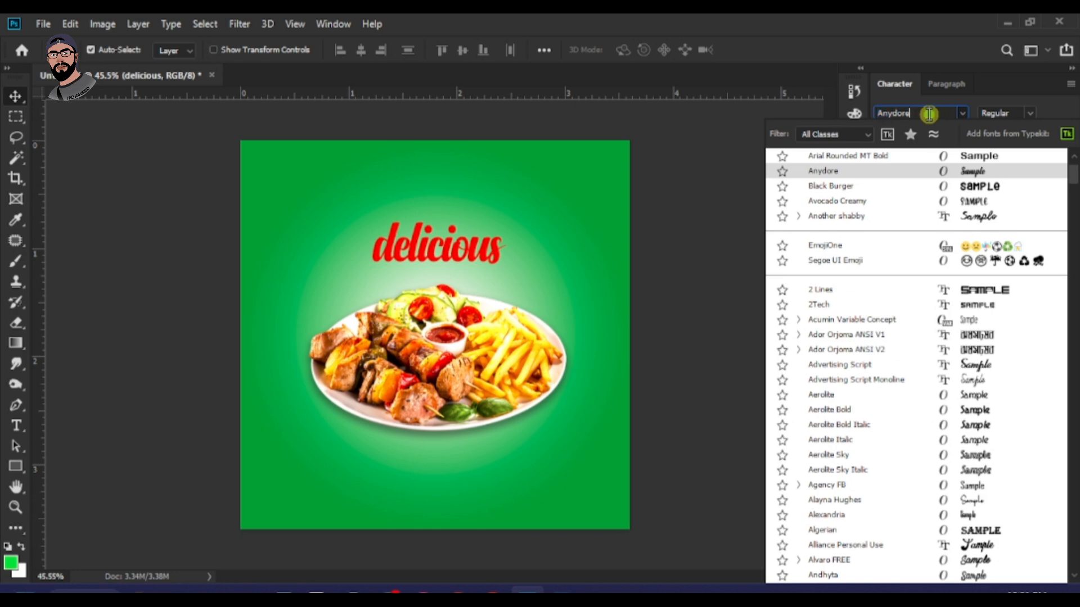
key(BackSpace)
key(BackSpace)
key(BackSpace)
key(BackSpace)
key(BackSpace)
key(BackSpace)
key(BackSpace)
text(b)
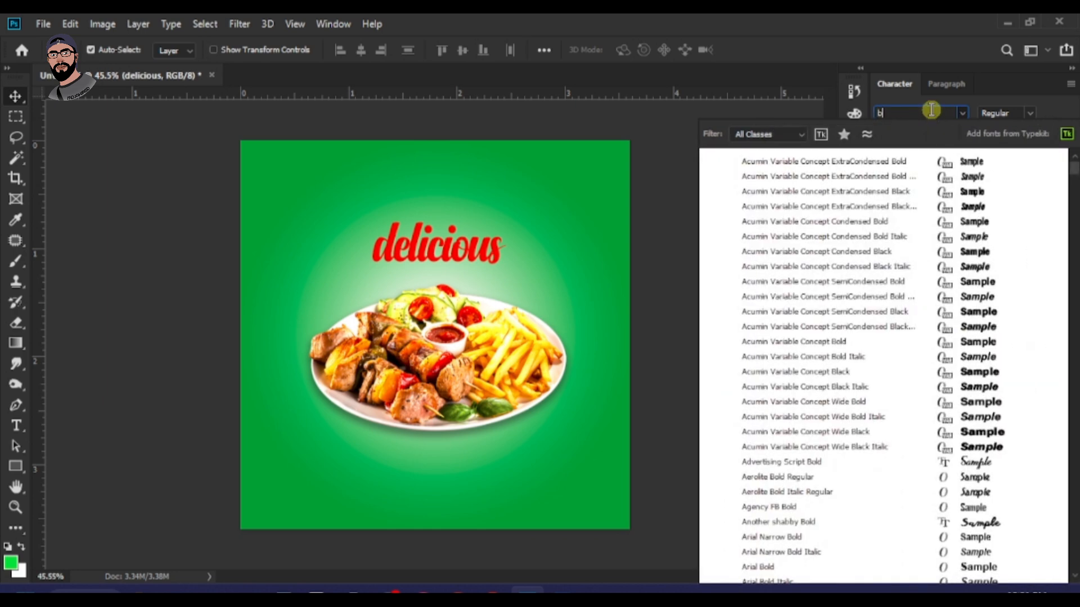
text(reamcatcher)
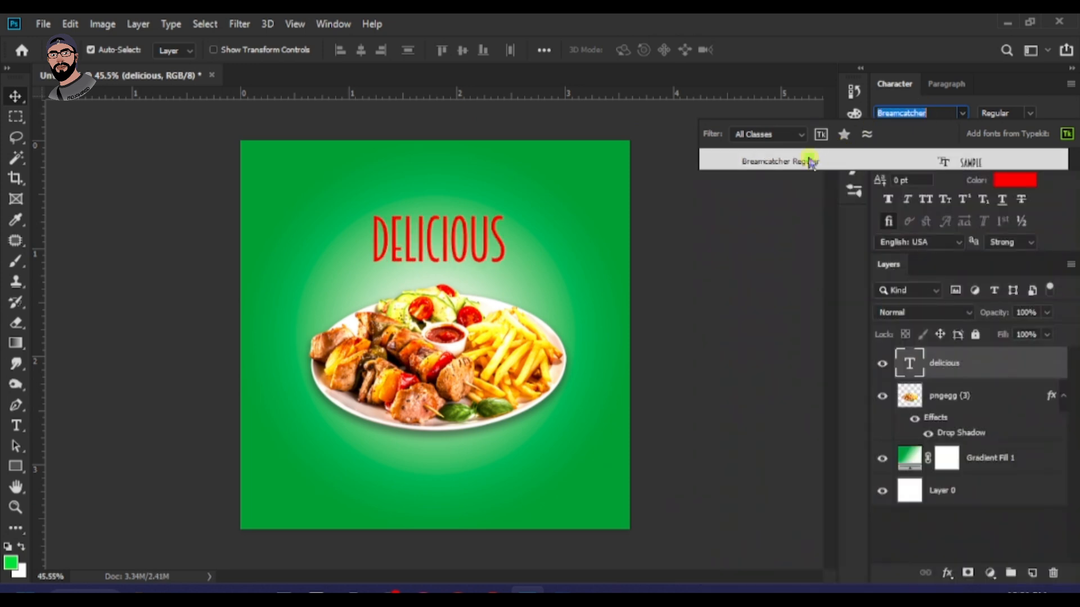
click(811, 163)
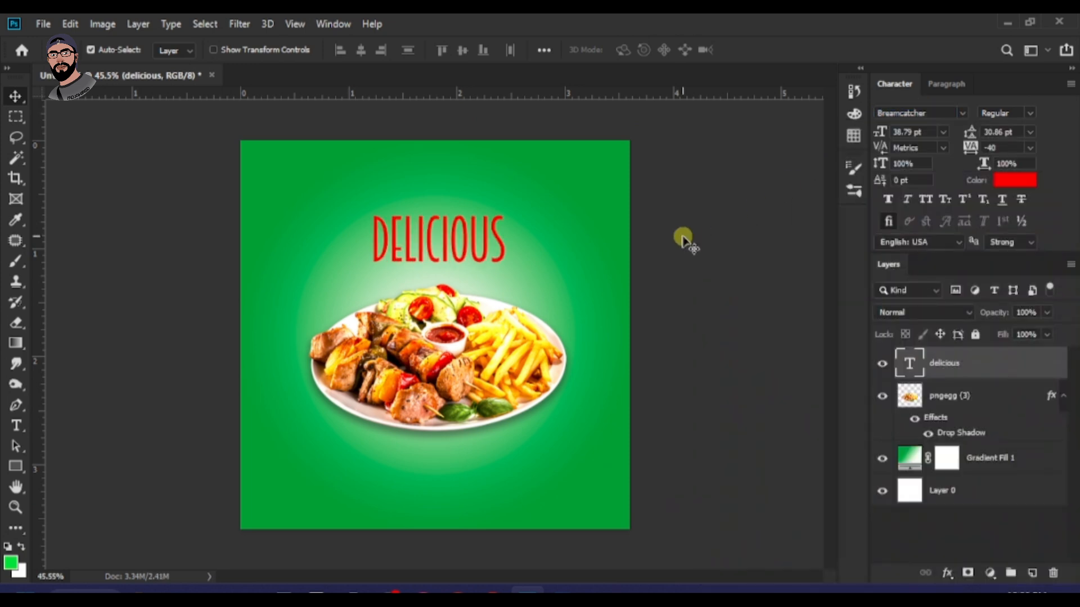
- Turn on faux bold for the "delicious" text and set its colour to white, ffffff
click(888, 200)
click(1011, 181)
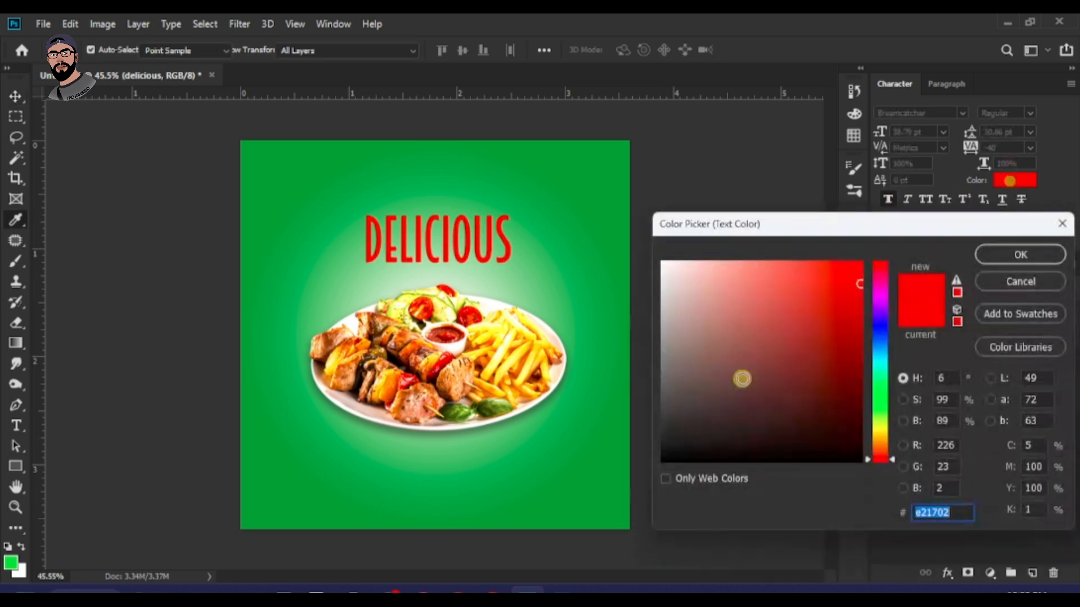
text(ffffff)
click(998, 262)
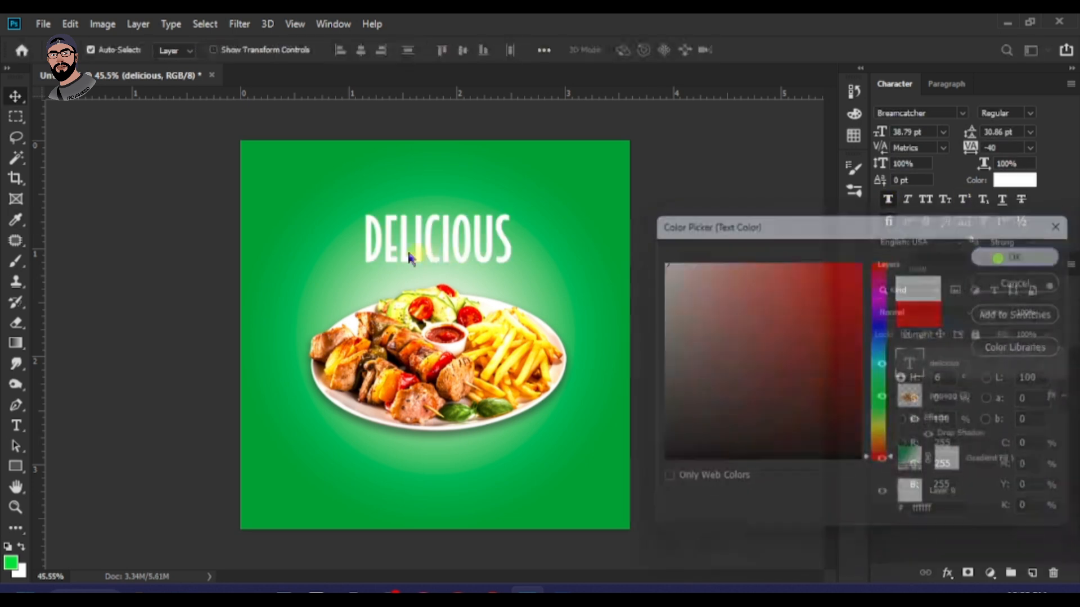
- Scale the "delicious" headline up to about 139.39% and move it slightly up, away from the platter
key(ctrl+t)
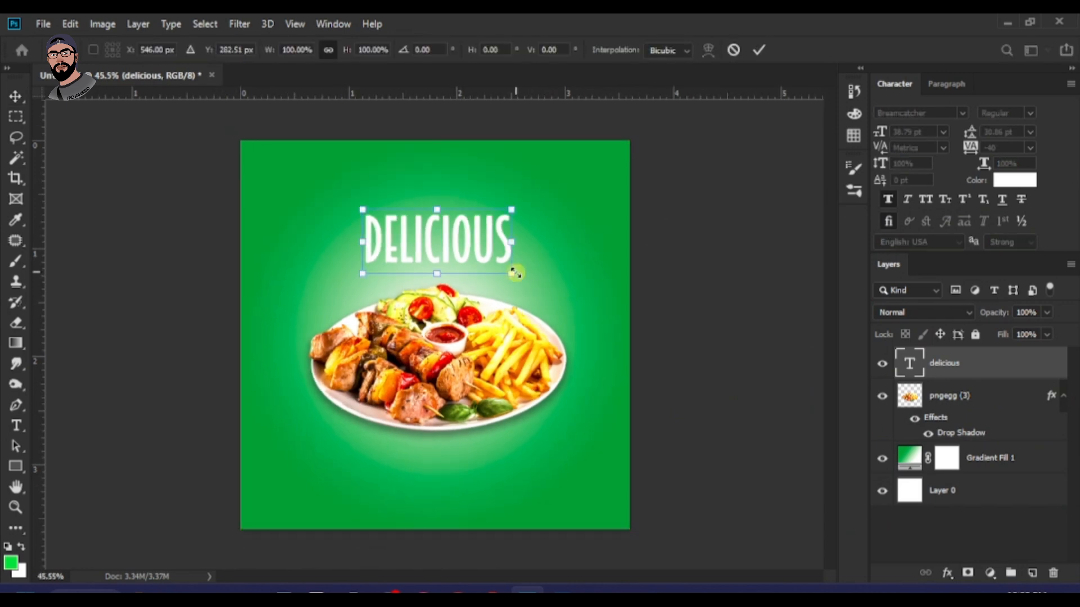
drag(515, 275, 541, 295)
key(Return)
scroll(510, 255, down, 1)
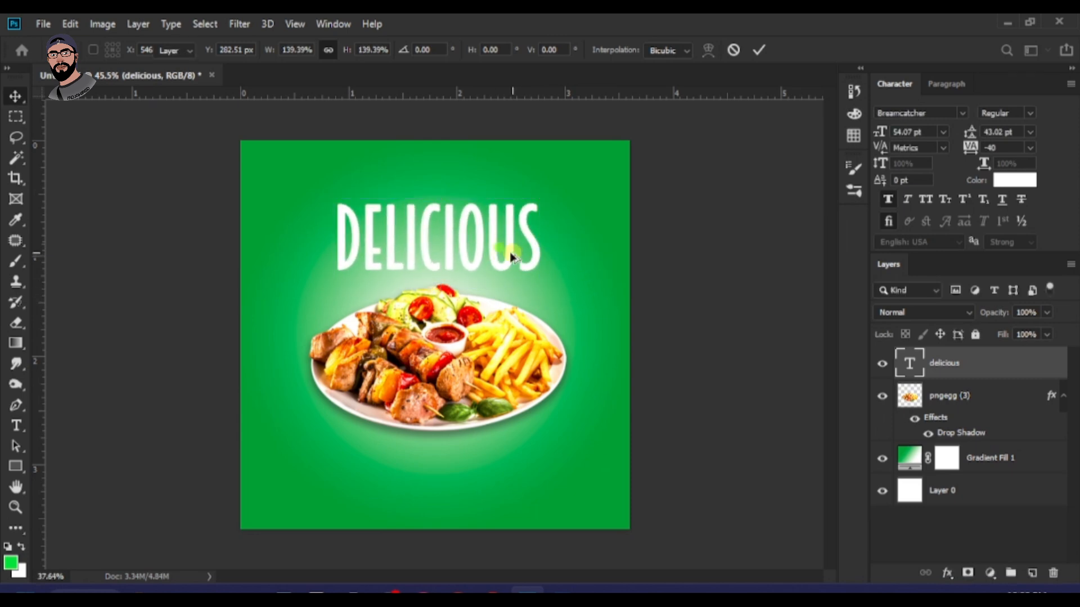
scroll(490, 230, up, 1)
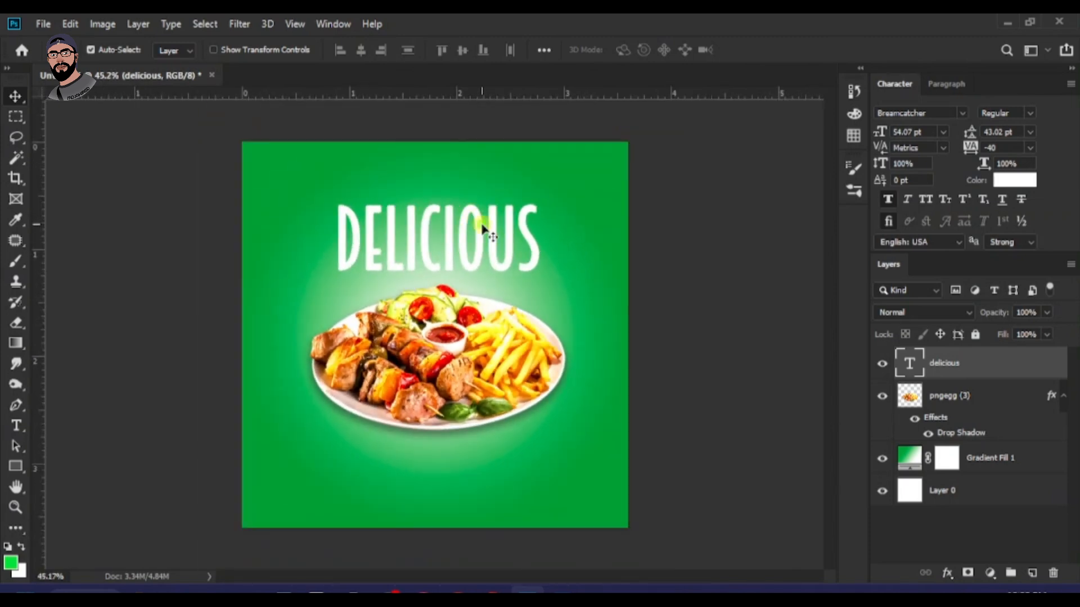
drag(482, 228, 482, 217)
scroll(481, 214, down, 1)
scroll(421, 283, up, 2)
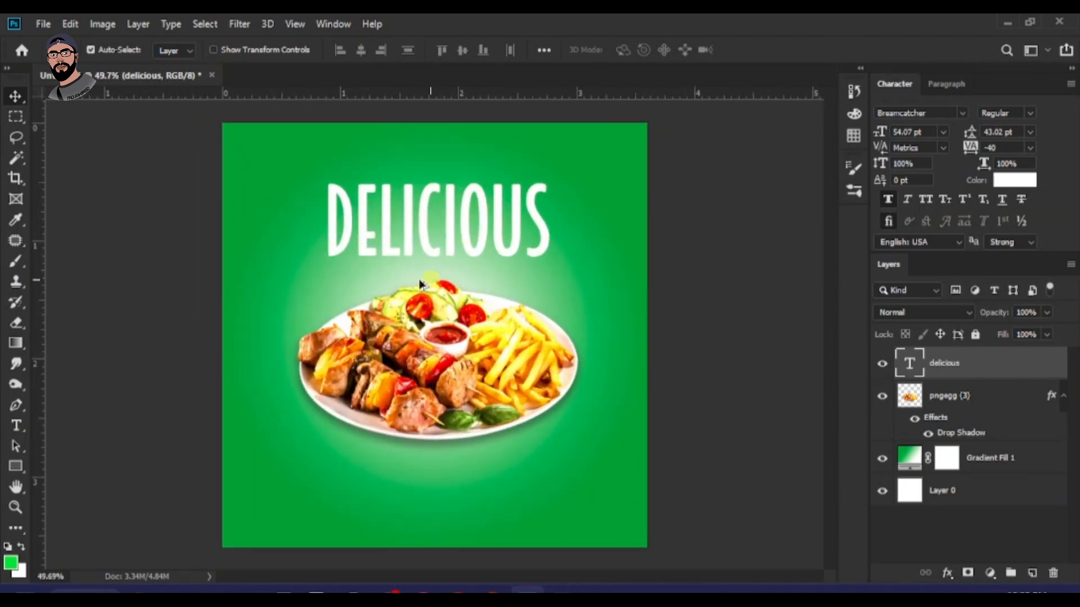
scroll(459, 240, down, 1)
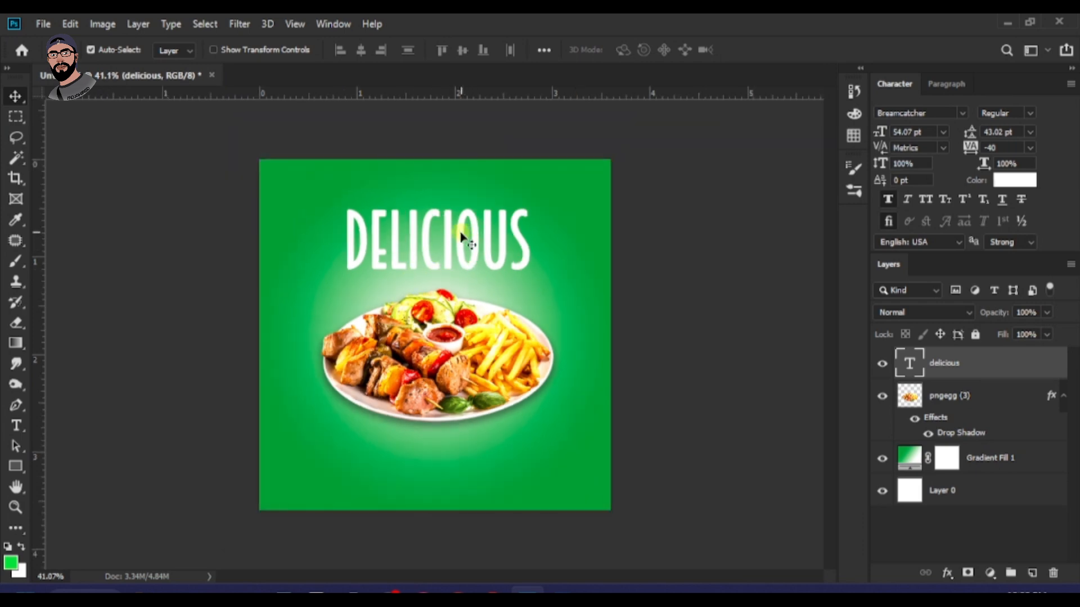
- Duplicate the "delicious" text just below the headline and replace its wording with "food" from the clipboard history
double_click(447, 236)
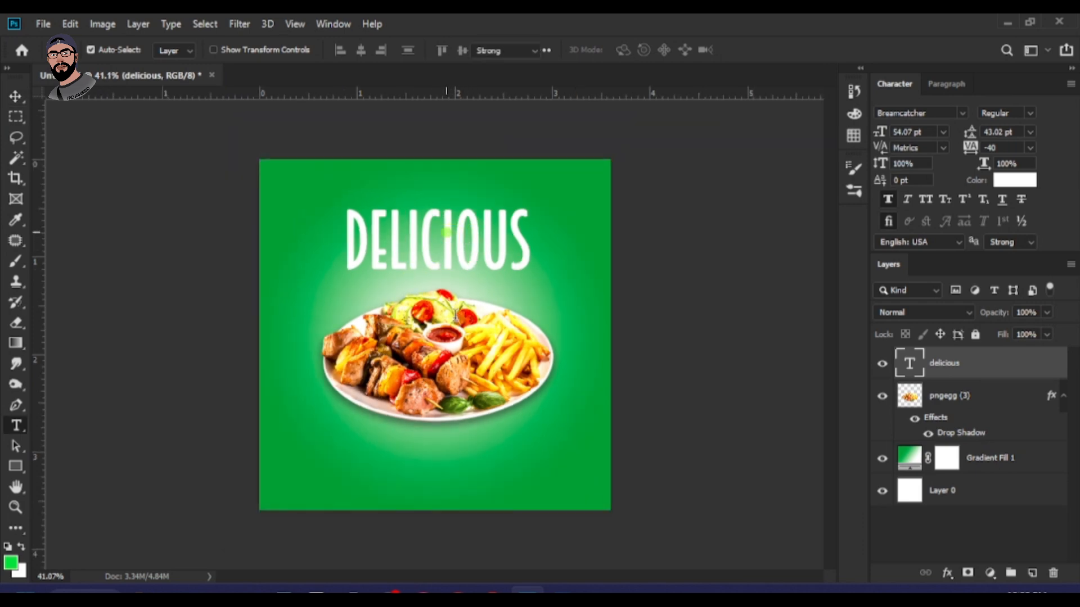
click(15, 97)
drag(464, 252, 462, 314)
double_click(472, 313)
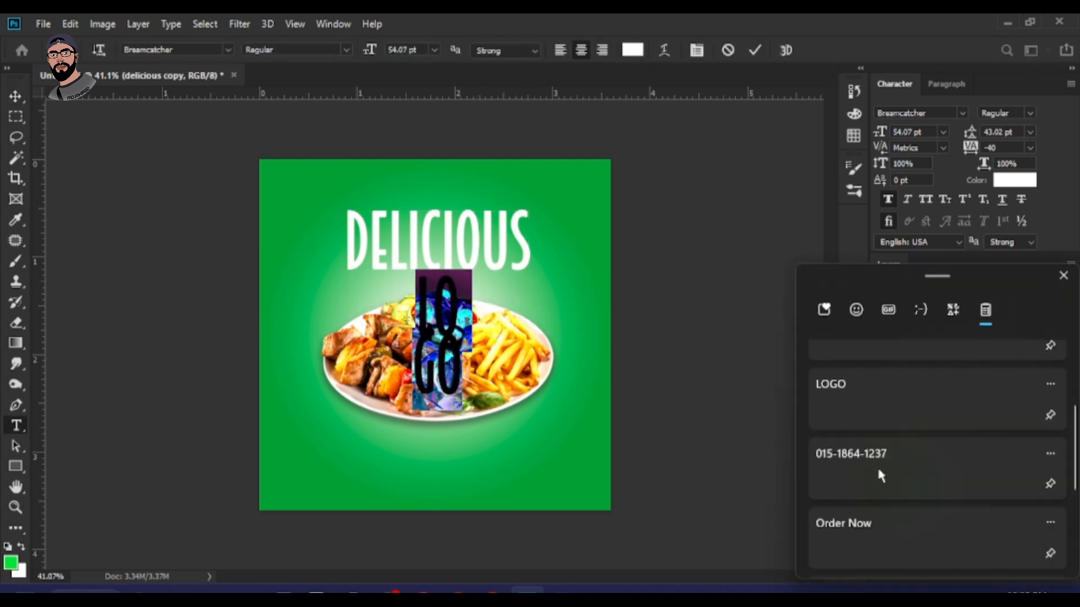
scroll(880, 475, down, 3)
click(848, 504)
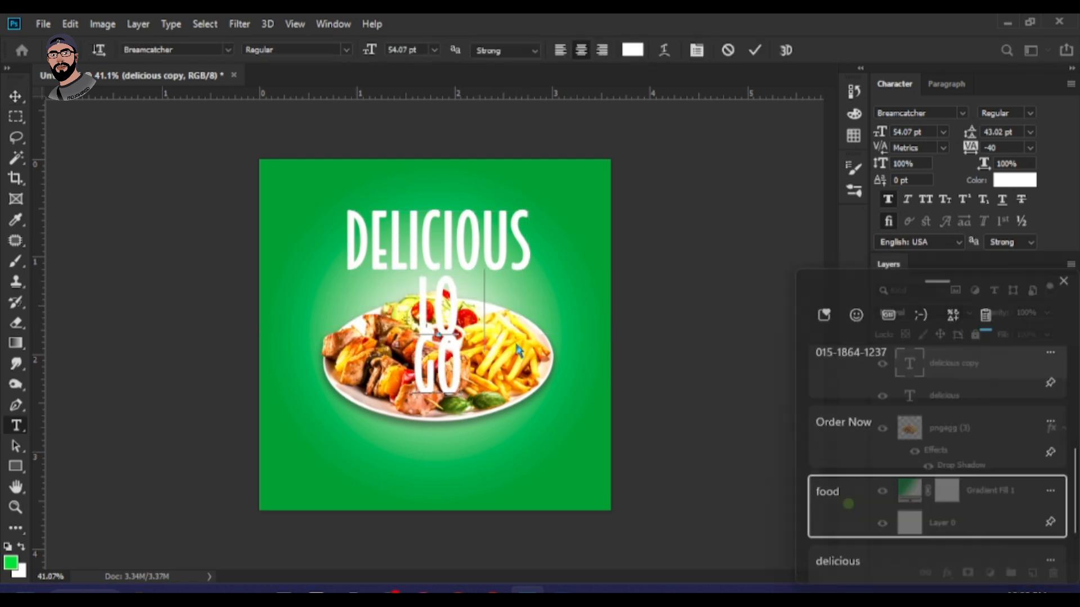
click(15, 96)
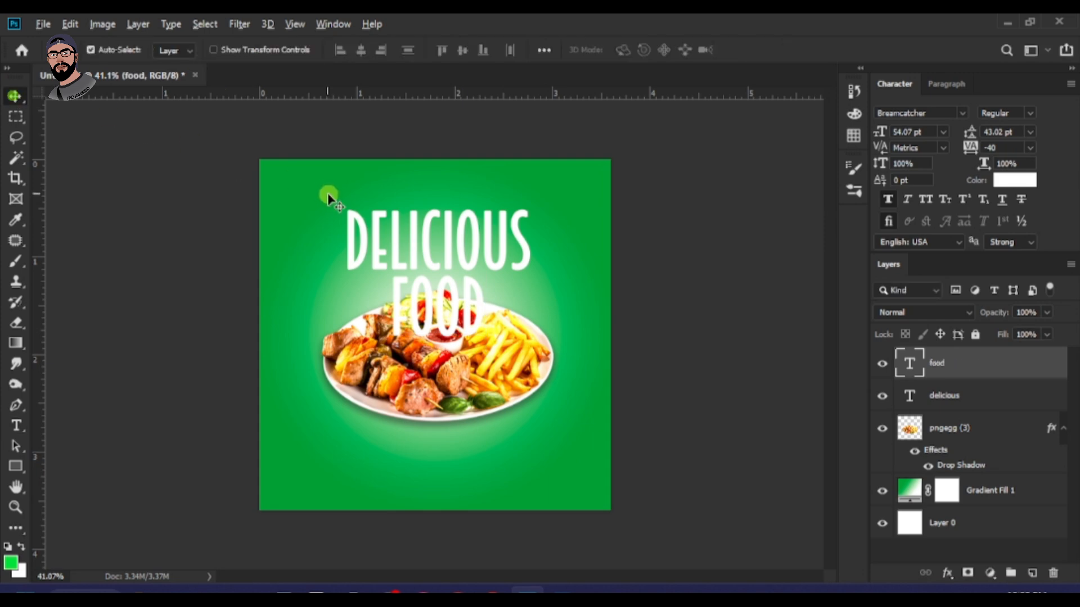
- Move the "food" text under the first letters of "DELICIOUS" and scale it down to about 27.6 pt
scroll(329, 194, up, 3)
drag(488, 350, 400, 350)
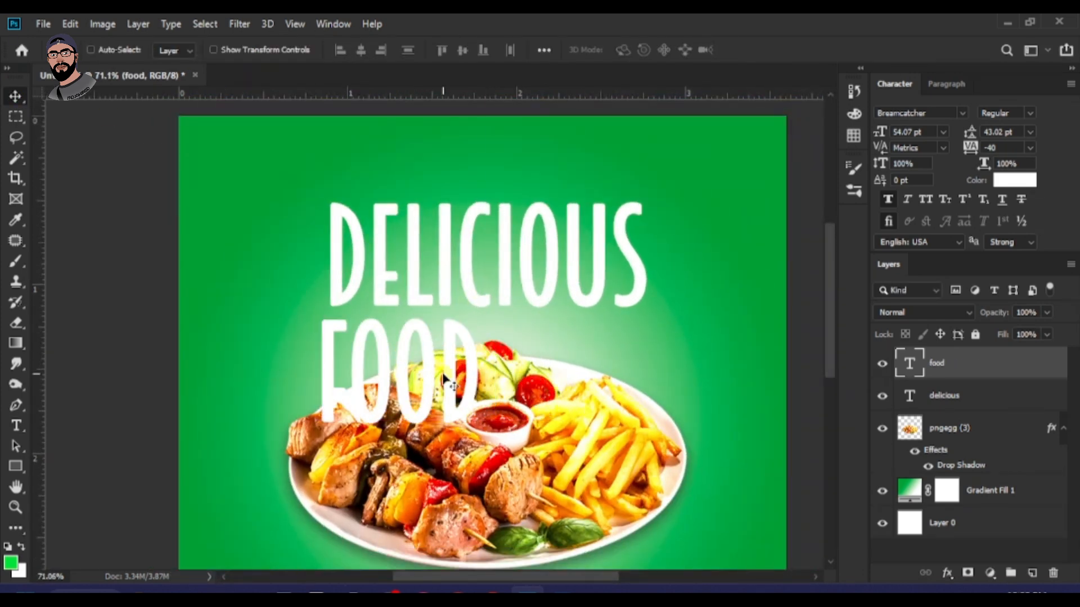
key(ctrl+t)
drag(479, 309, 451, 332)
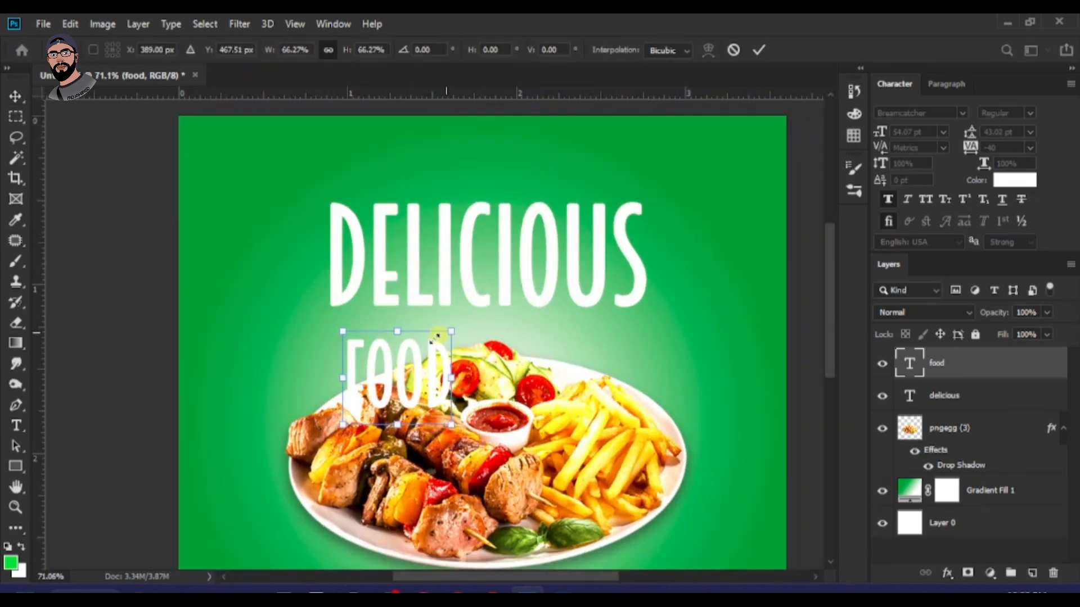
drag(422, 366, 423, 339)
drag(452, 303, 416, 313)
key(Return)
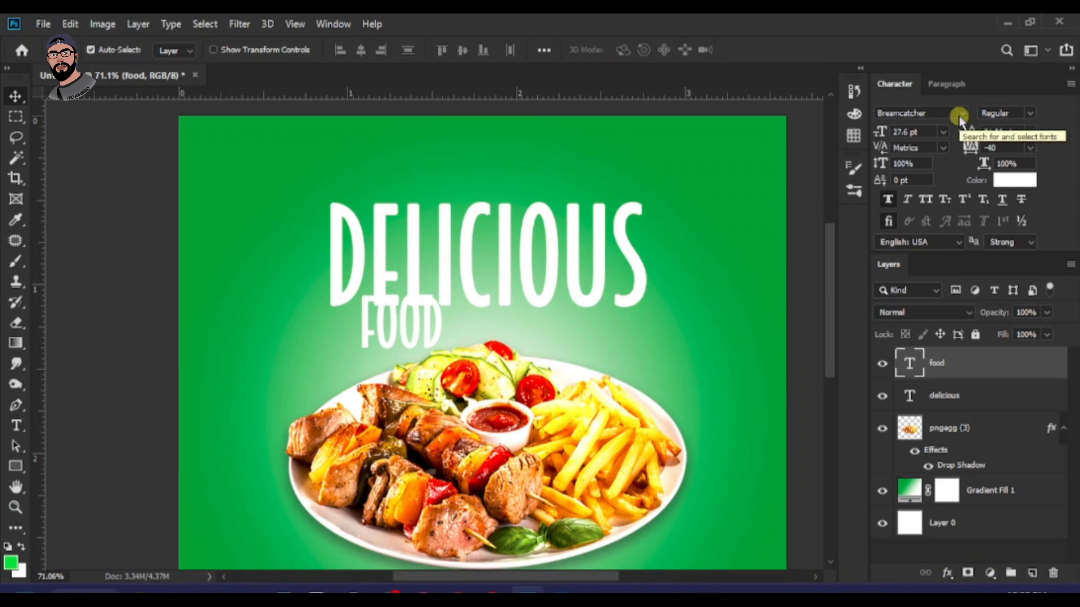
- Change the font of the "food" text to Freestyle Script Regular
click(936, 114)
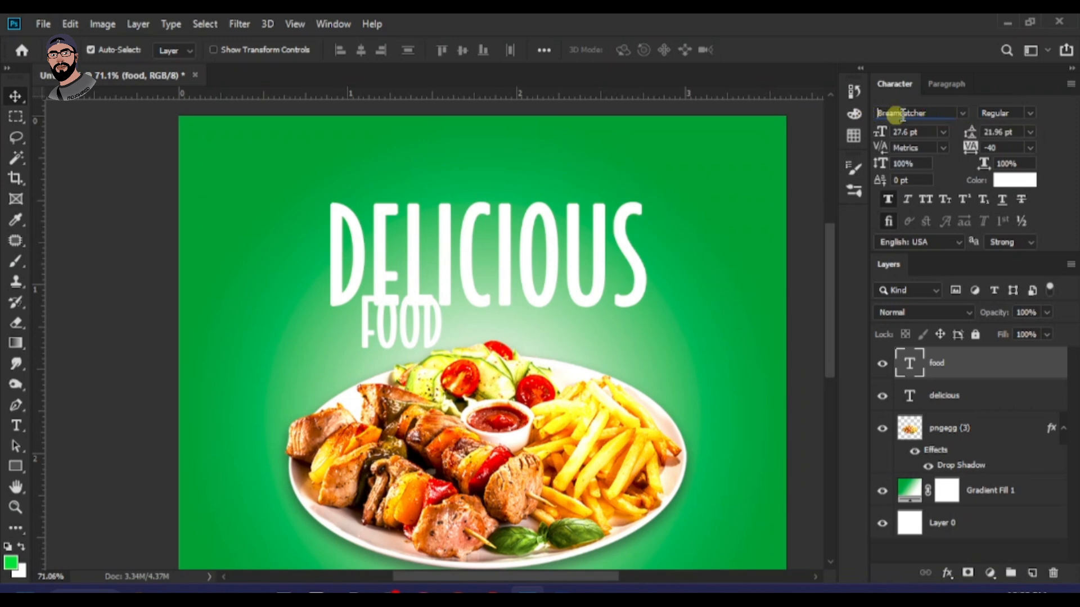
click(933, 115)
text(free)
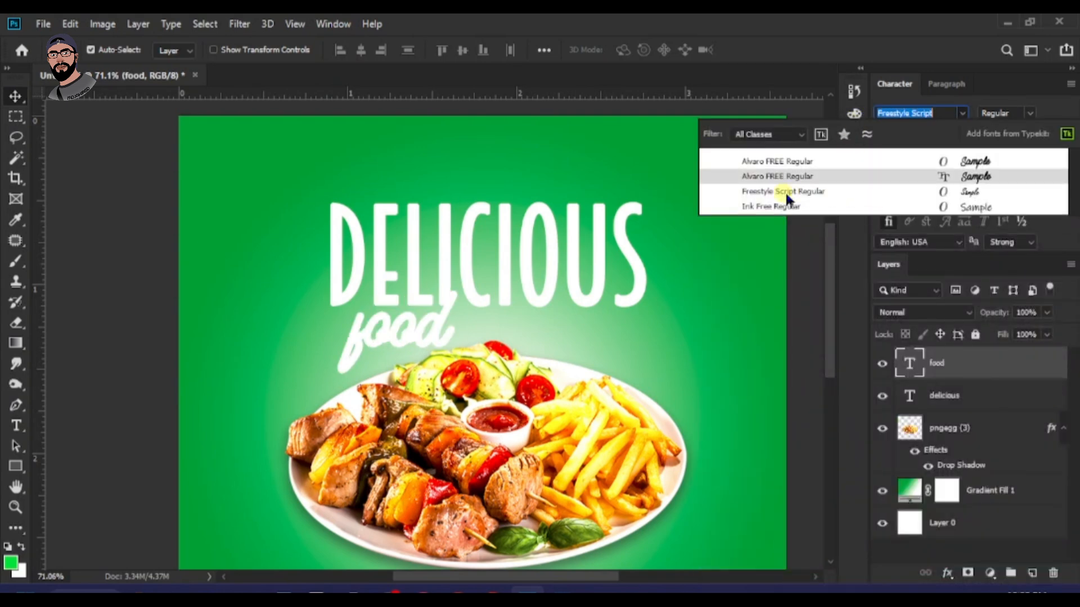
click(785, 191)
- Enlarge the "food" text to about 38.53 pt and position it overlapping the lower edge of the headline's first letters
drag(422, 334, 444, 365)
key(ctrl+t)
key(Return)
drag(422, 319, 426, 336)
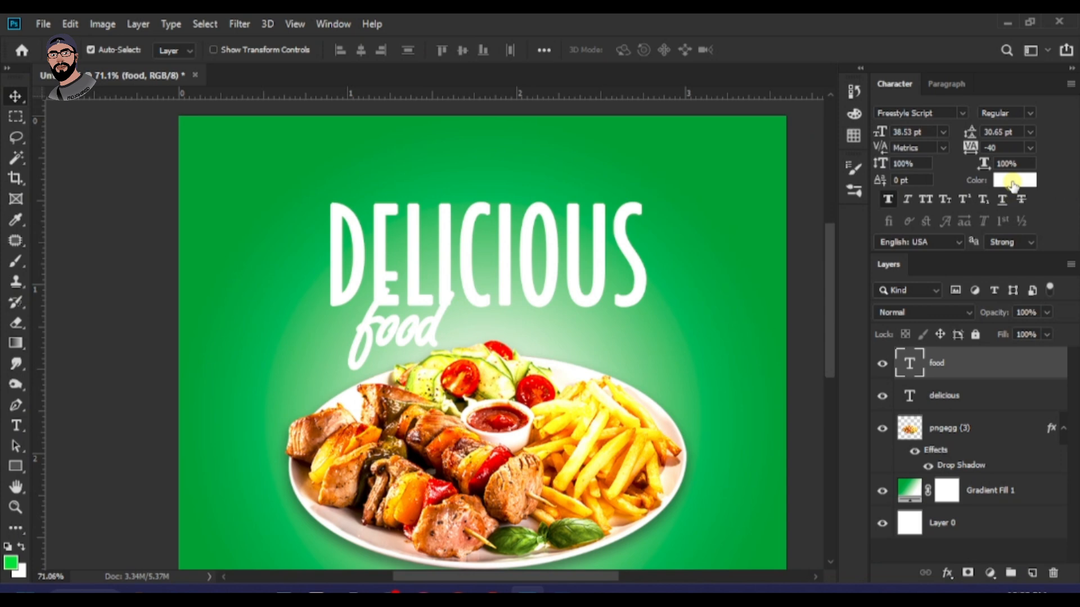
- Set the colour of the "food" text to orange, ff7200
click(1012, 185)
click(536, 386)
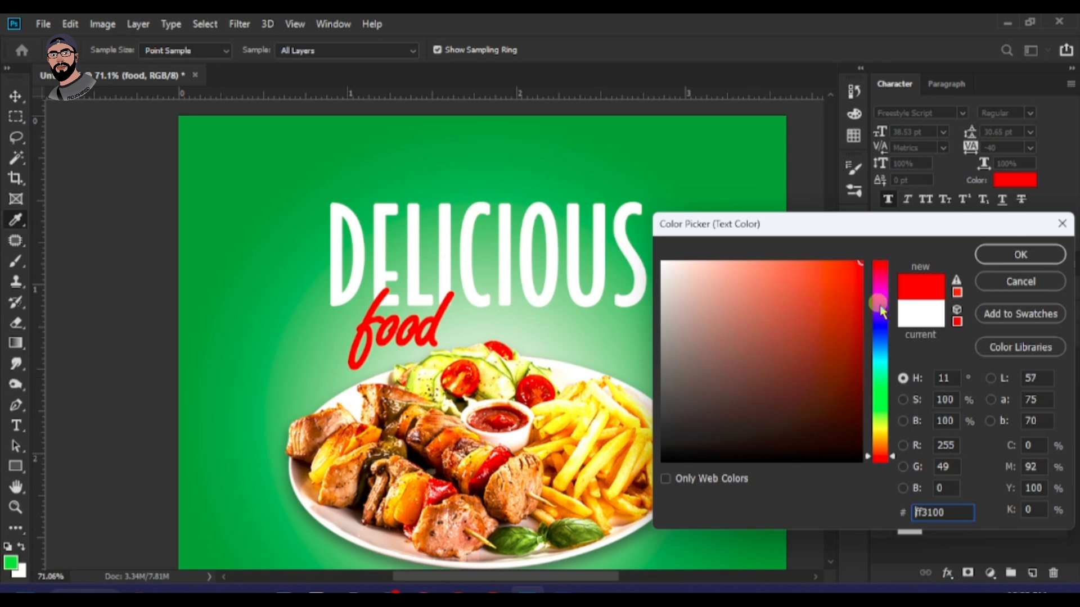
click(882, 451)
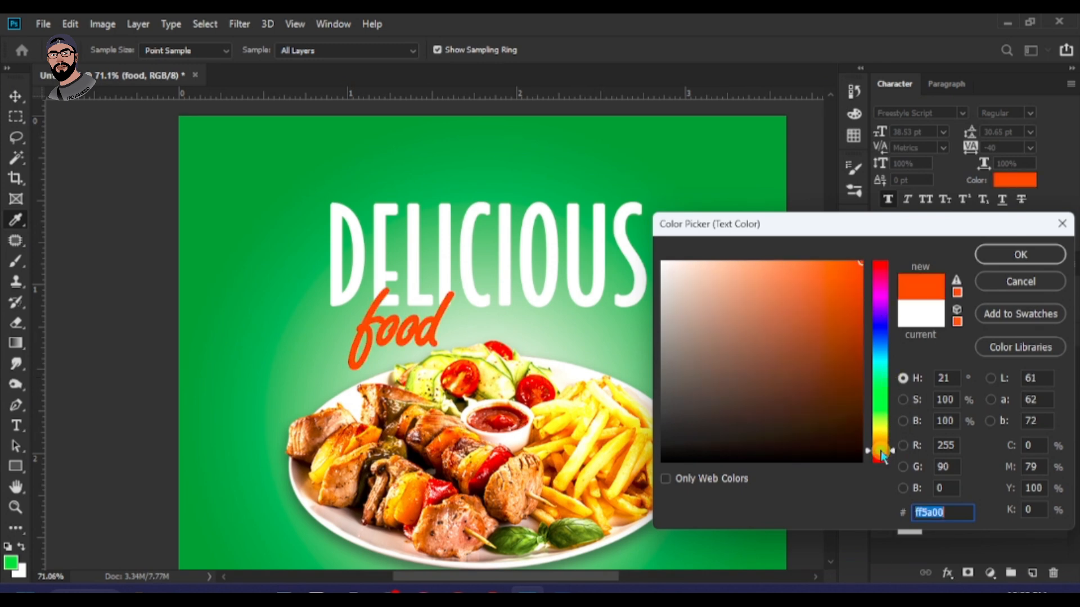
click(879, 448)
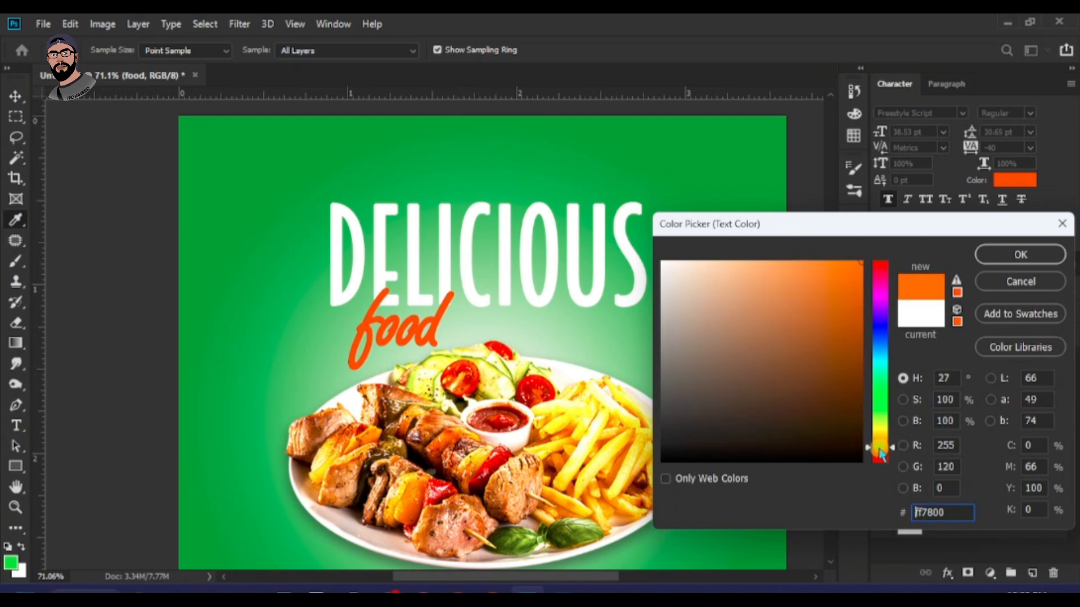
click(1011, 260)
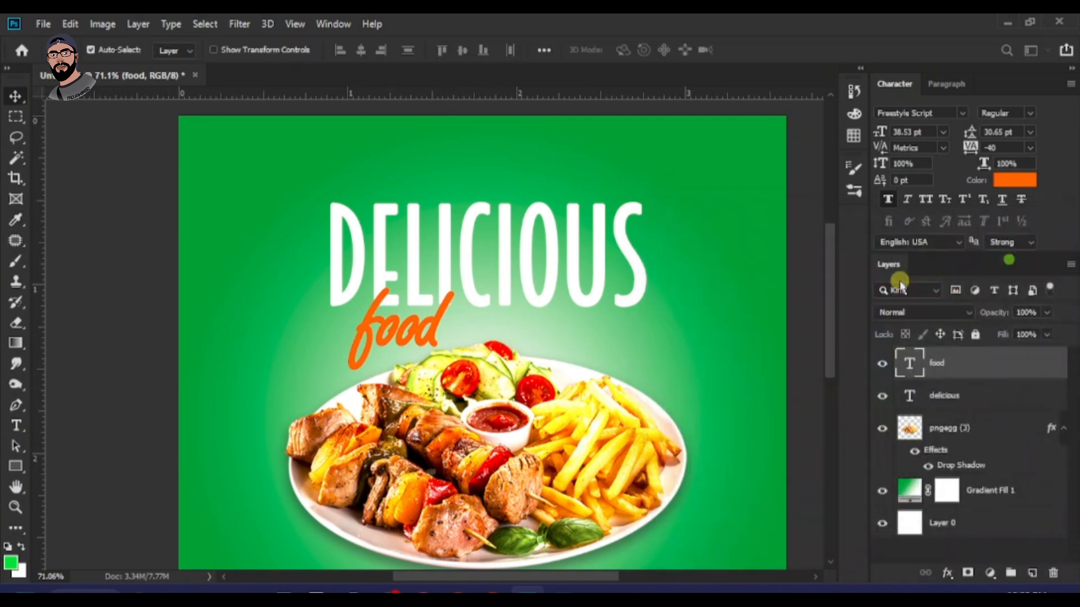
- Turn off faux bold for the "food" text and set its colour to red-orange, ff4200
click(889, 201)
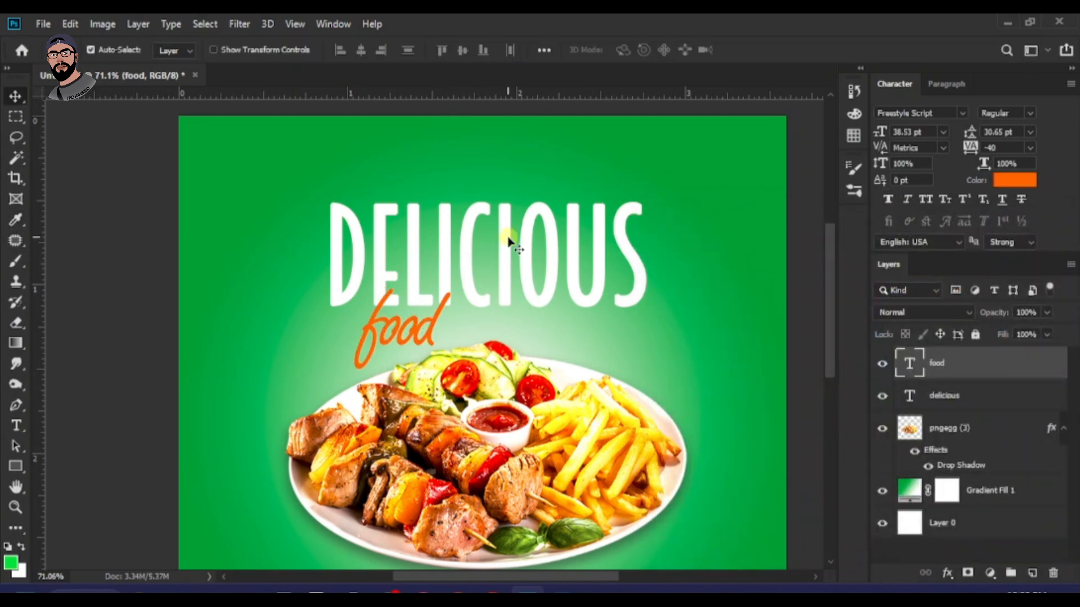
scroll(508, 242, down, 3)
scroll(388, 275, up, 3)
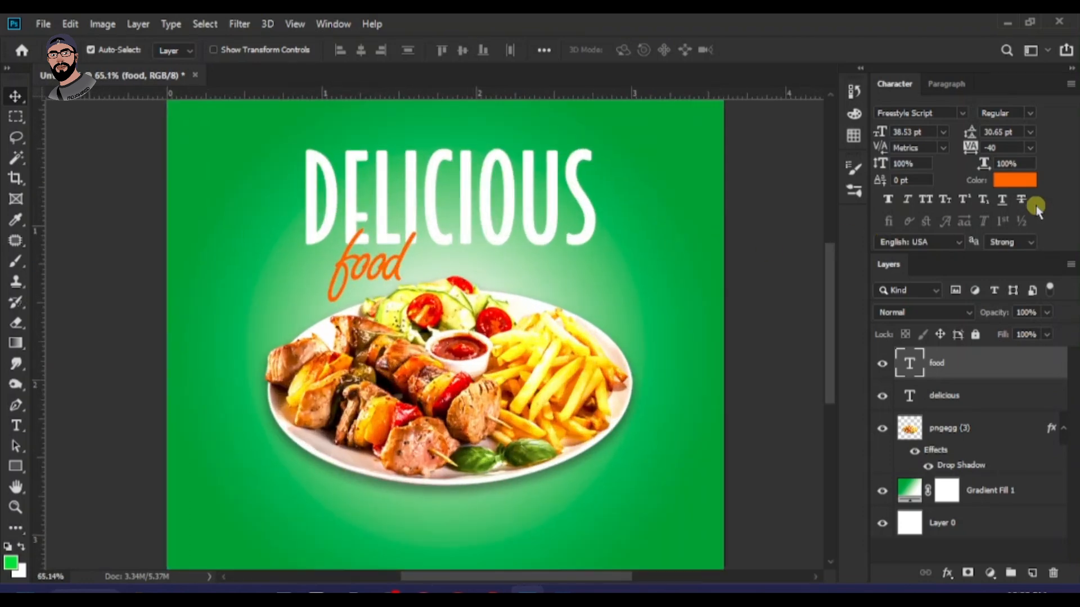
click(1016, 180)
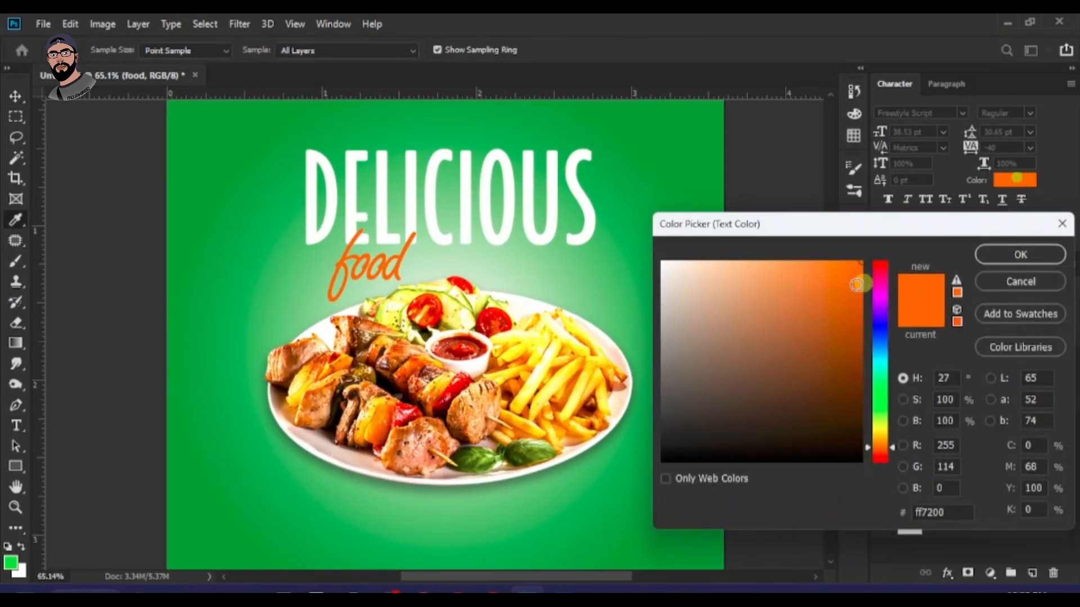
click(881, 453)
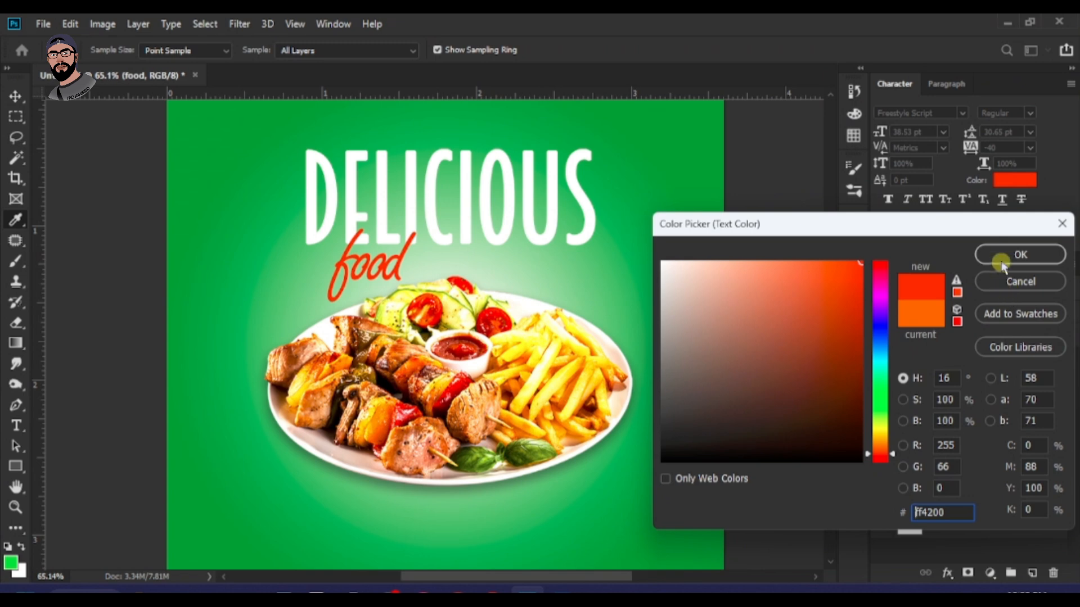
click(1001, 256)
scroll(657, 277, down, 4)
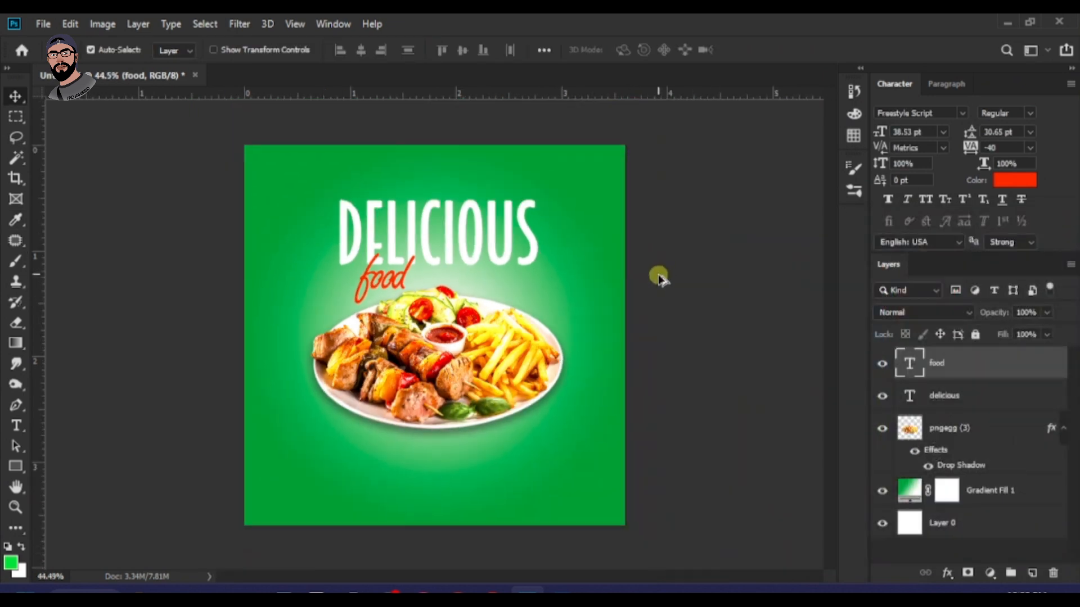
- Examine the poster at different magnifications to judge the size, colour and placement of the "DELICIOUS food" headline
scroll(433, 265, up, 2)
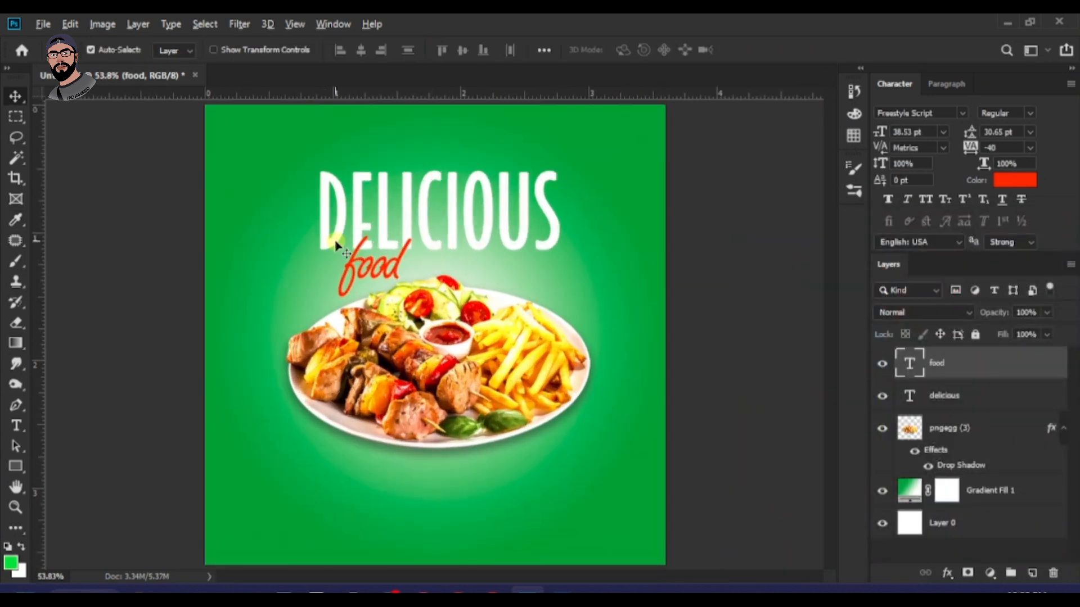
scroll(436, 255, down, 2)
scroll(500, 248, down, 1)
scroll(483, 244, up, 3)
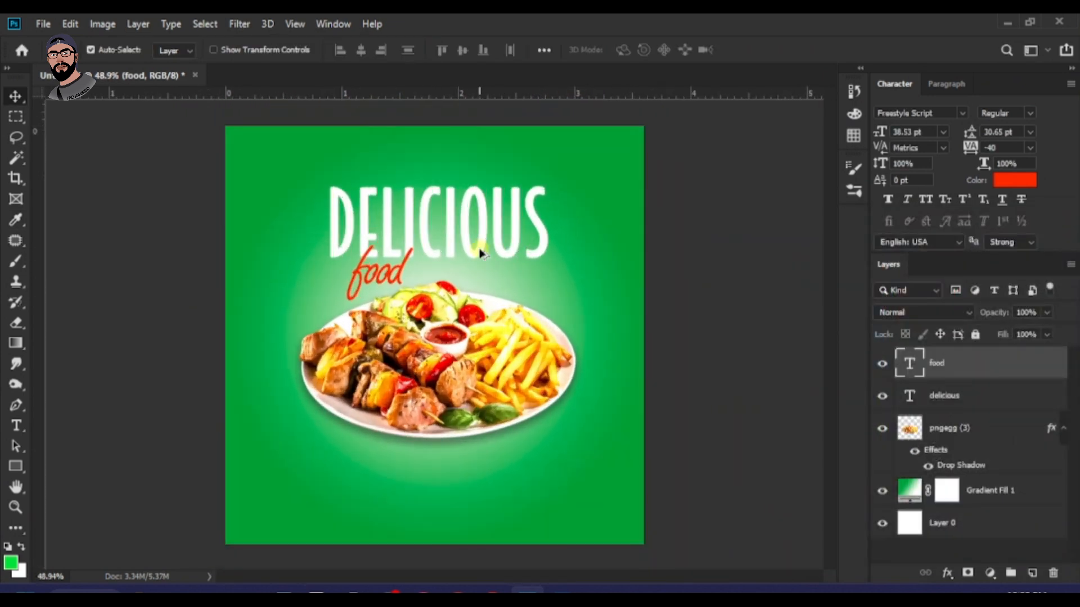
scroll(490, 233, down, 1)
click(494, 225)
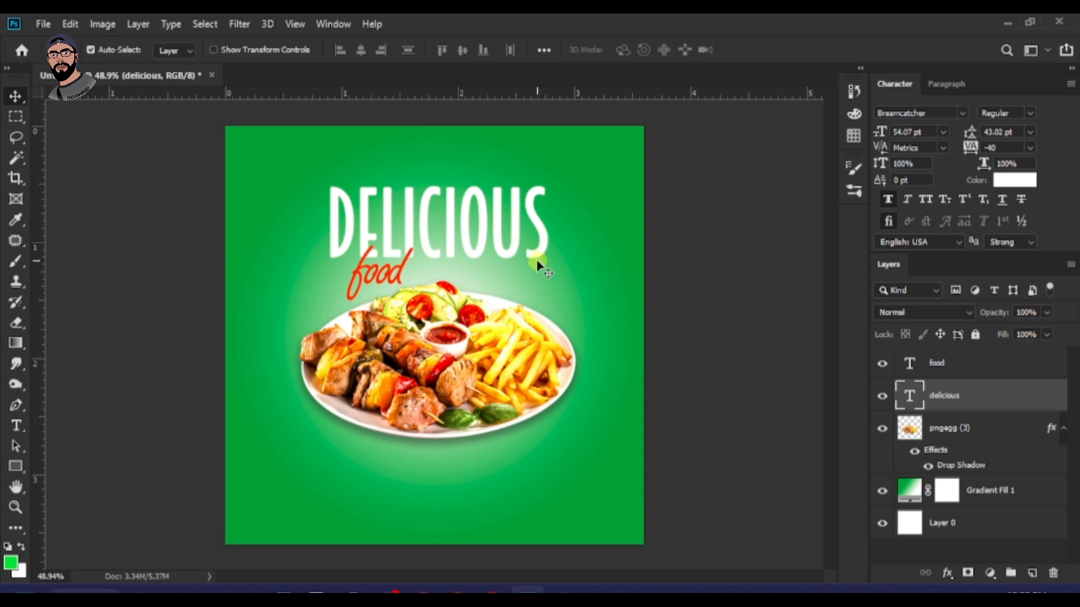
scroll(537, 264, down, 2)
scroll(542, 263, up, 1)
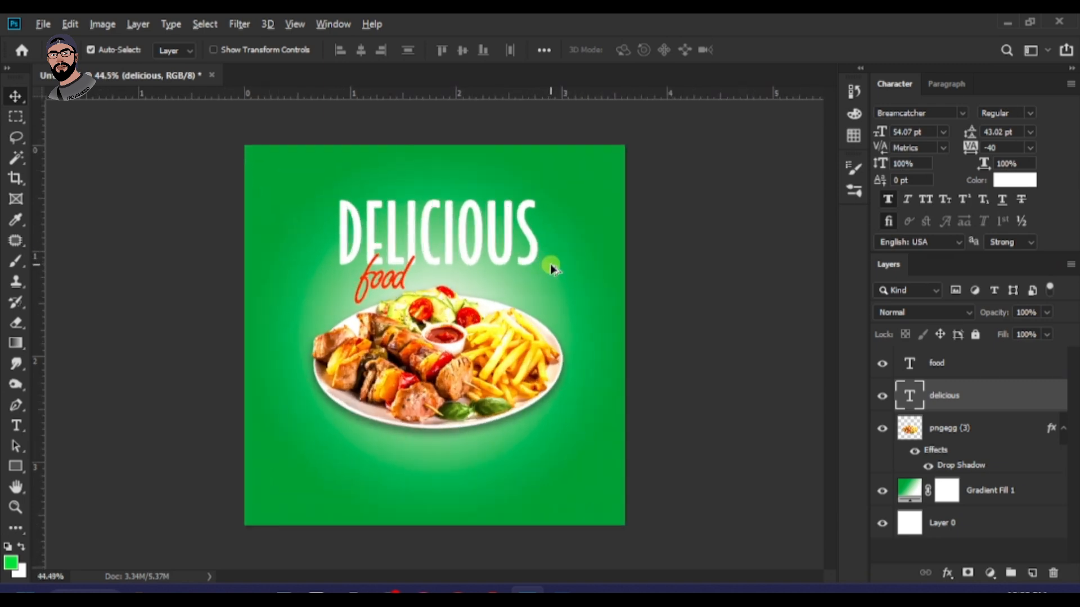
scroll(550, 265, down, 1)
scroll(550, 264, up, 1)
scroll(497, 340, up, 2)
scroll(497, 343, down, 2)
scroll(494, 354, up, 1)
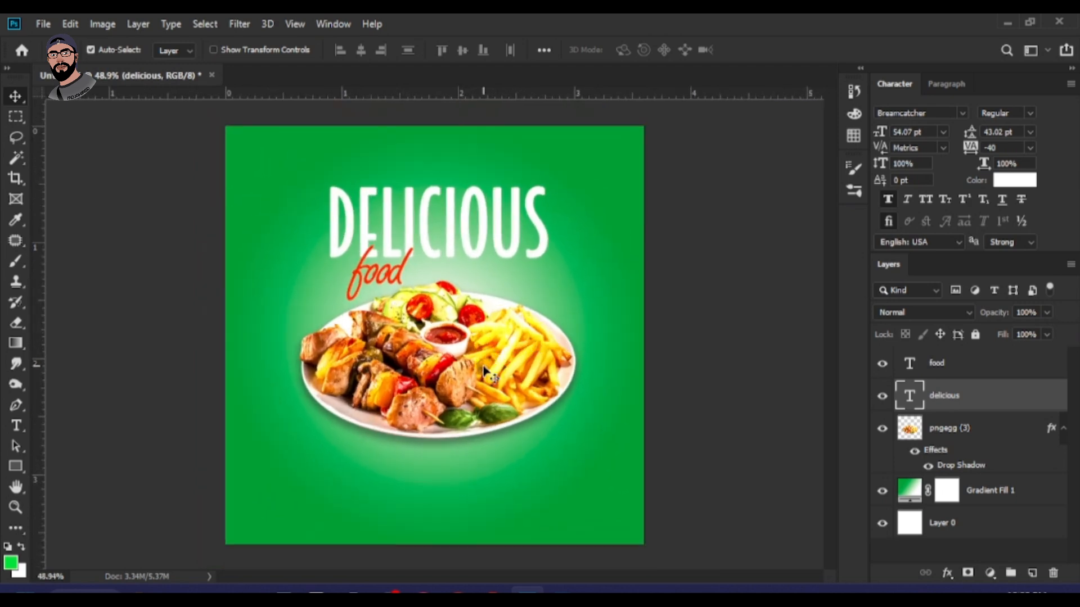
- Make the Gradient Fill 1 background layer the active layer
click(484, 372)
scroll(494, 369, down, 1)
click(566, 383)
scroll(444, 338, up, 1)
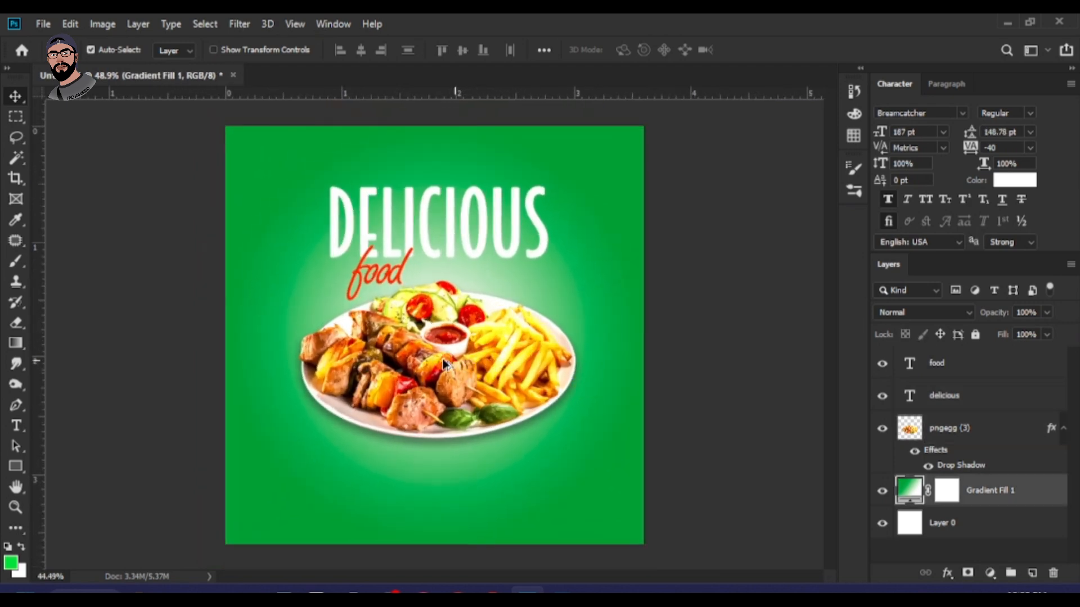
scroll(444, 337, down, 1)
click(44, 24)
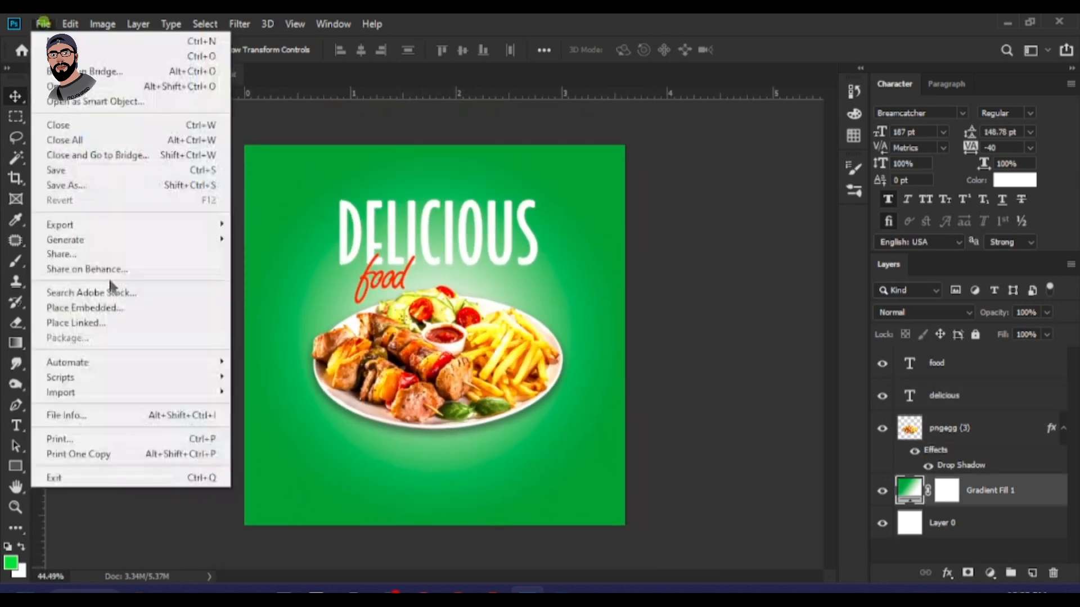
click(149, 309)
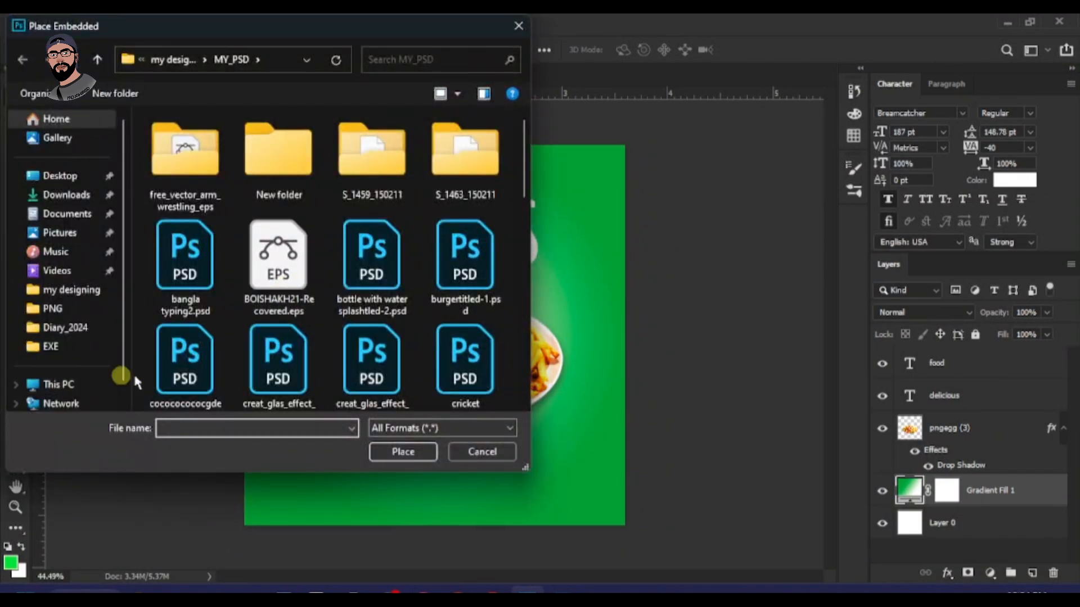
click(480, 450)
- Place the lettuce image pngegg (73).png behind the platter's upper-right edge, scaled to about 9.3% and rotated about 28°
mouse_move(151, 575)
click(153, 547)
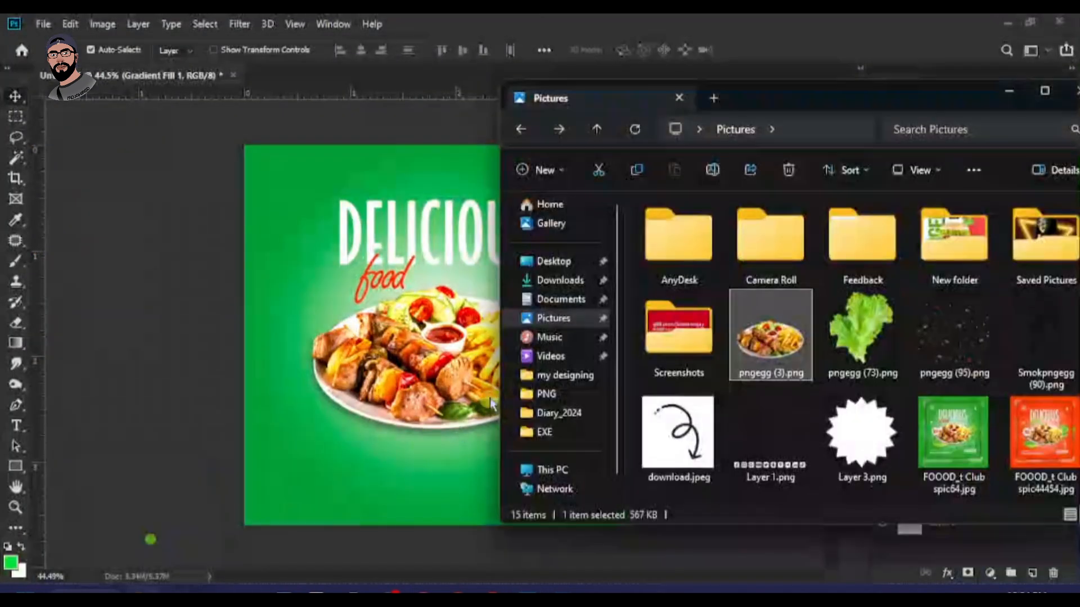
click(868, 342)
drag(868, 342, 393, 459)
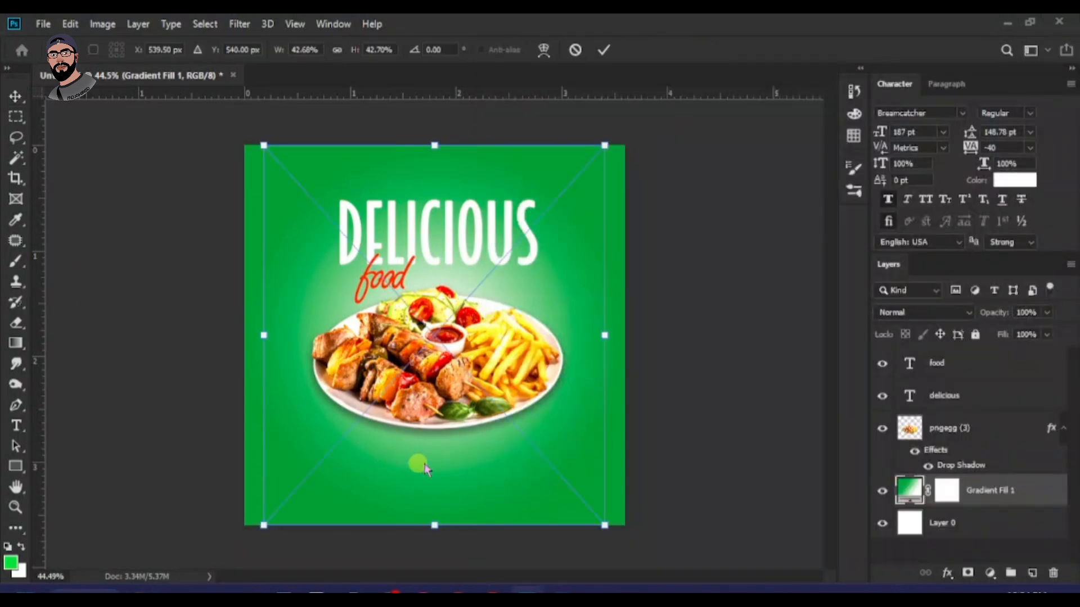
drag(605, 149, 522, 238)
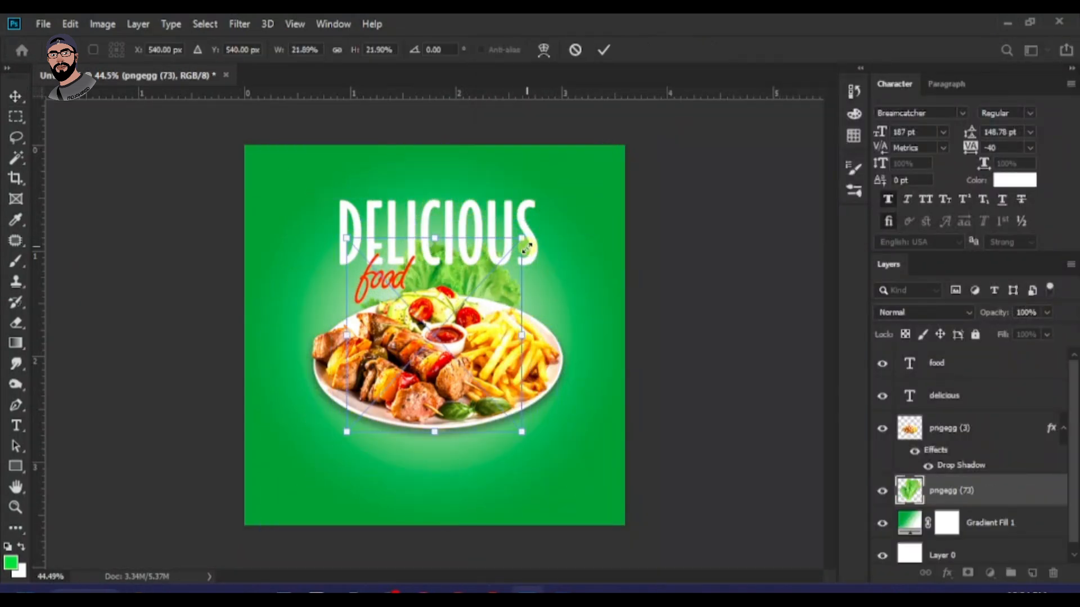
drag(492, 282, 577, 310)
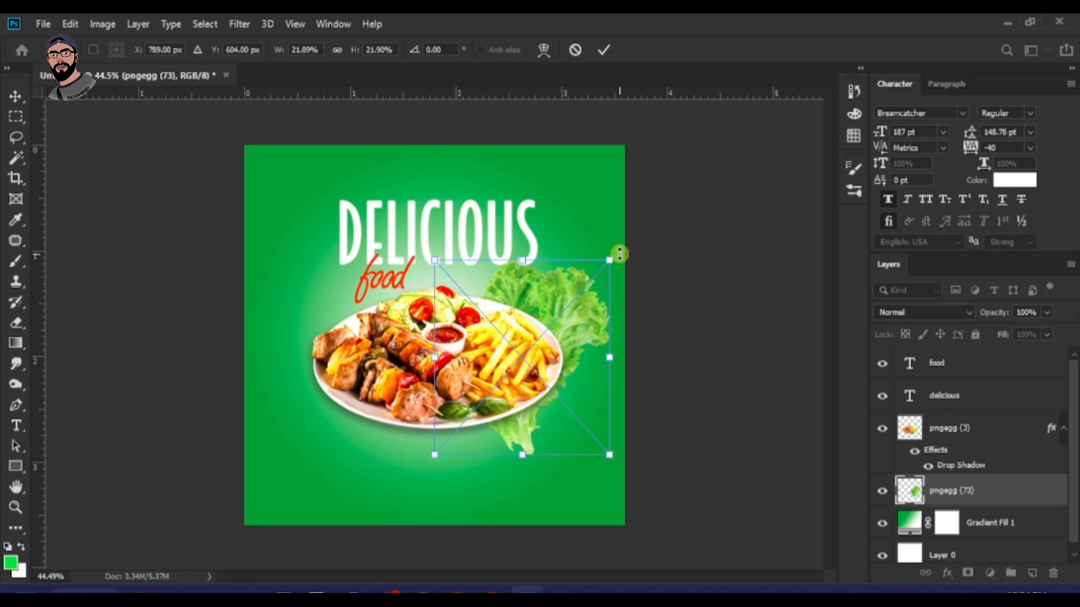
drag(617, 239, 607, 284)
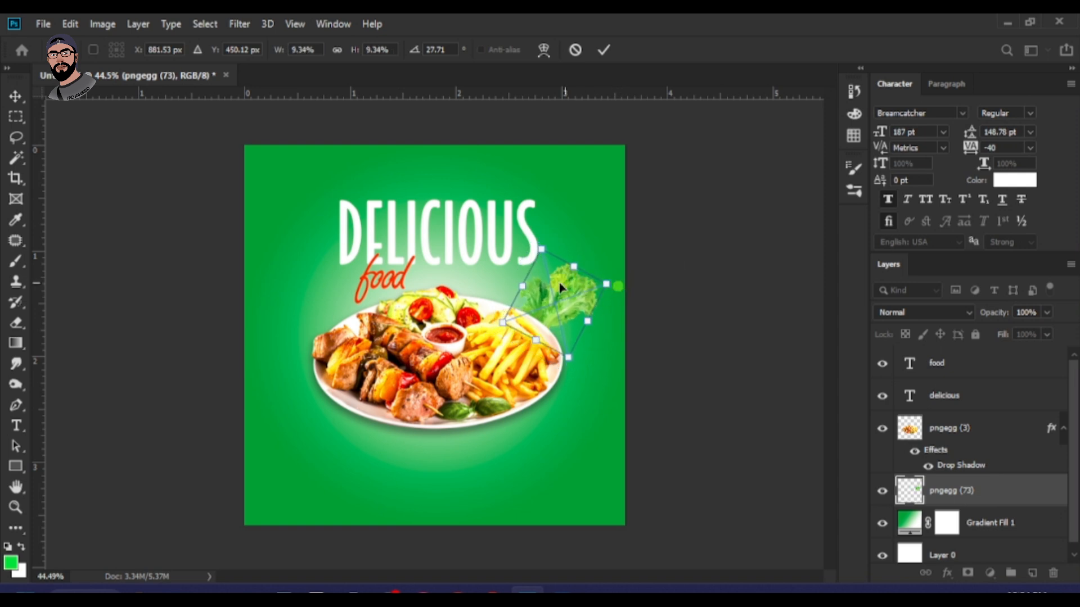
key(Return)
- Duplicate the lettuce to the platter's lower-left edge, scaled to about 13.3% and rotated to about -115°
scroll(602, 295, down, 2)
scroll(579, 301, up, 3)
drag(574, 294, 285, 336)
key(ctrl+t)
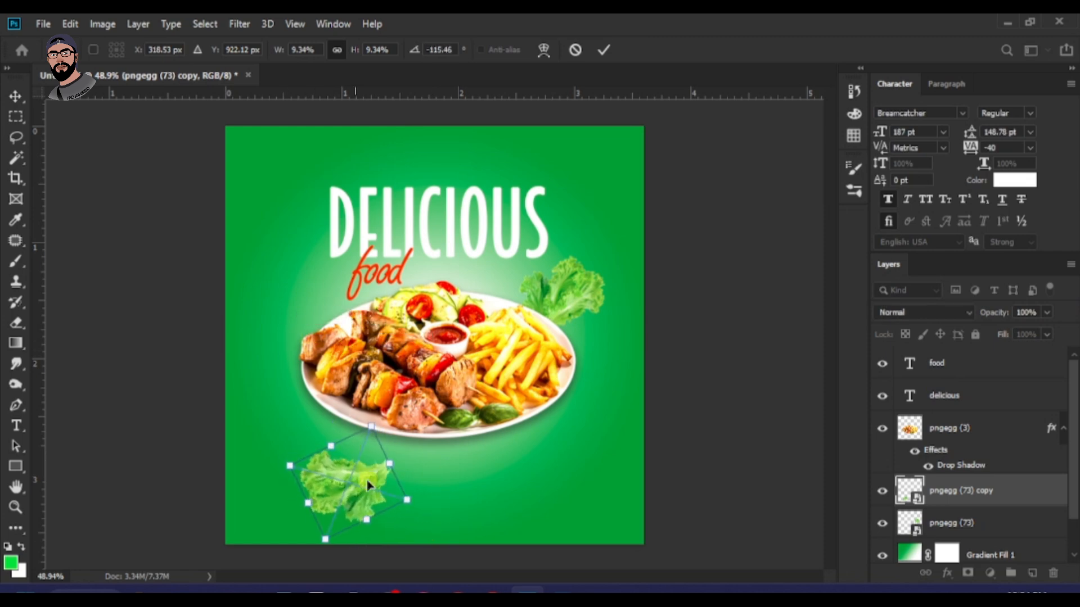
drag(368, 484, 408, 445)
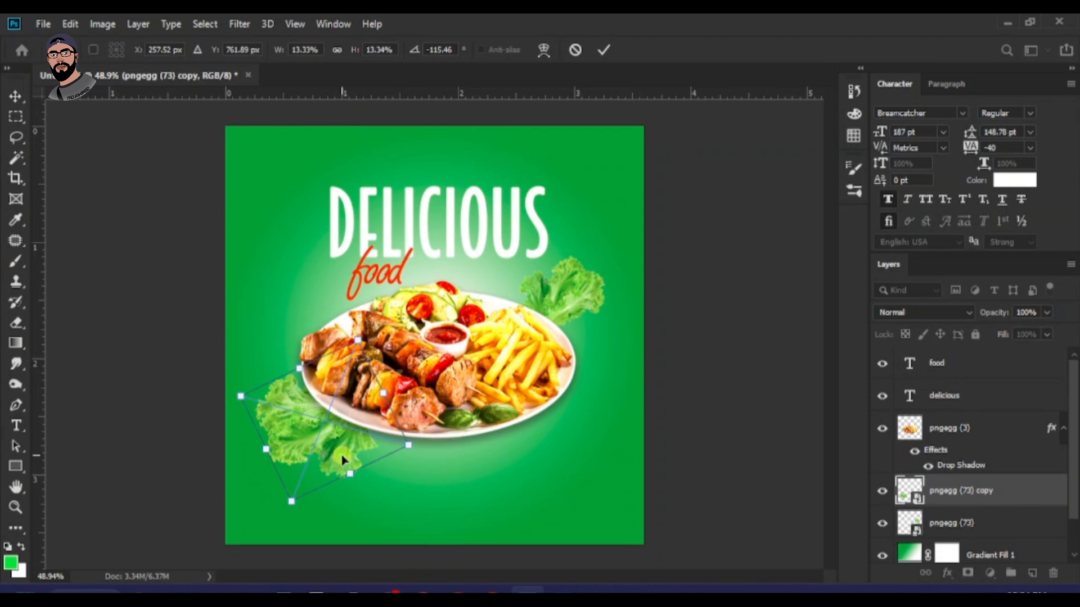
key(Return)
click(579, 292)
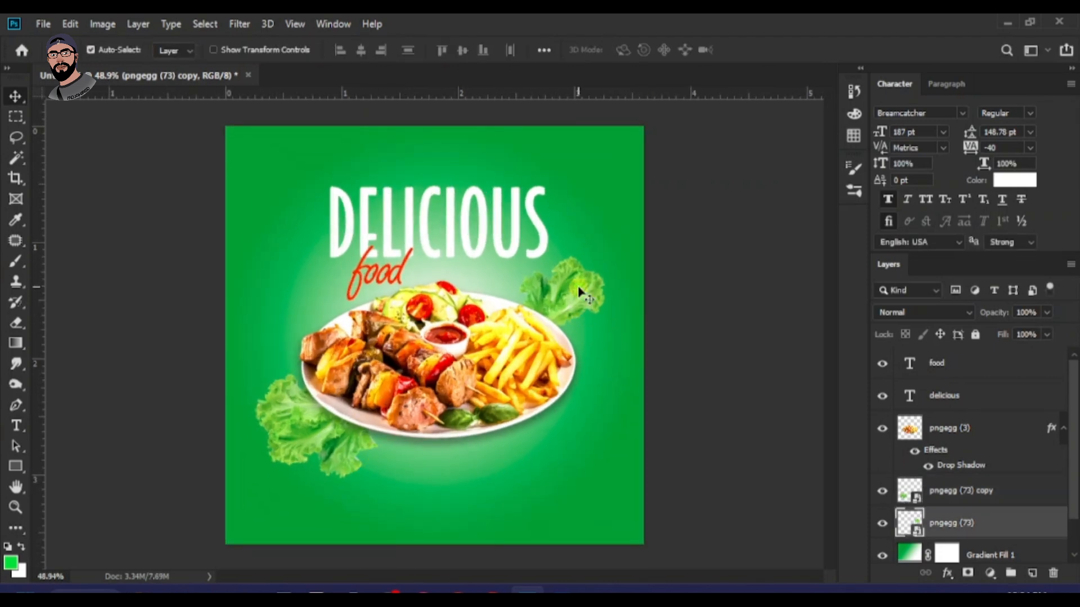
right_click(1014, 523)
key(Escape)
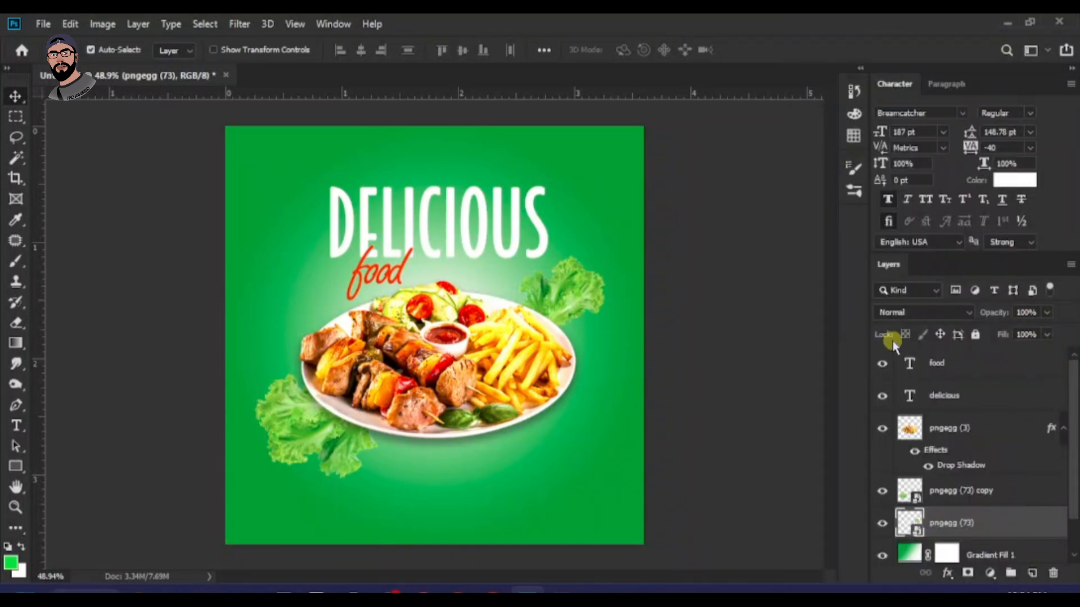
click(960, 174)
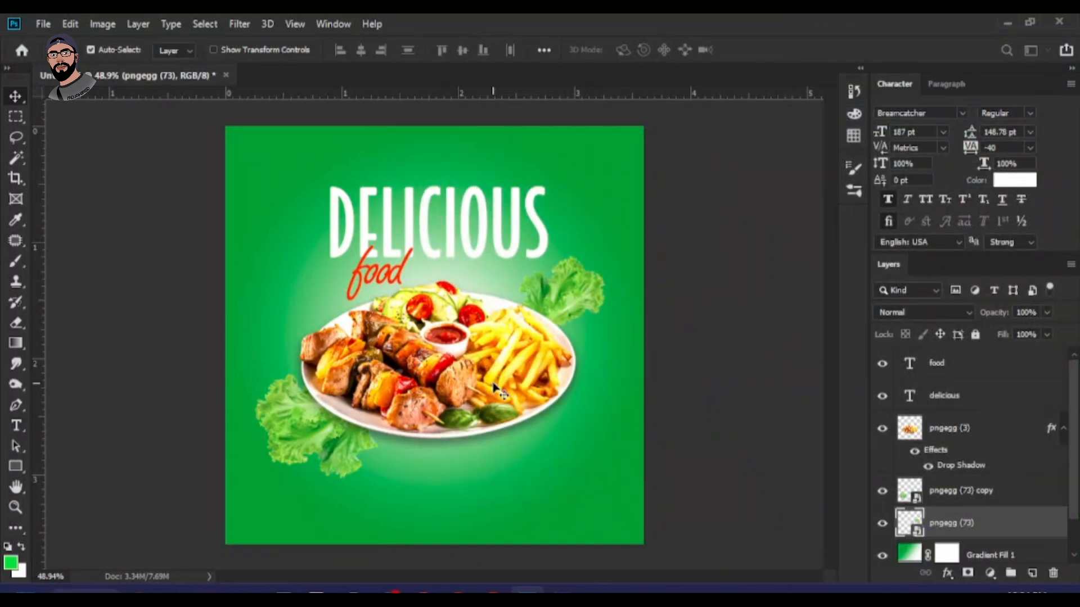
- Copy the platter's drop shadow layer style onto the pngegg (73) copy lettuce layer
click(497, 388)
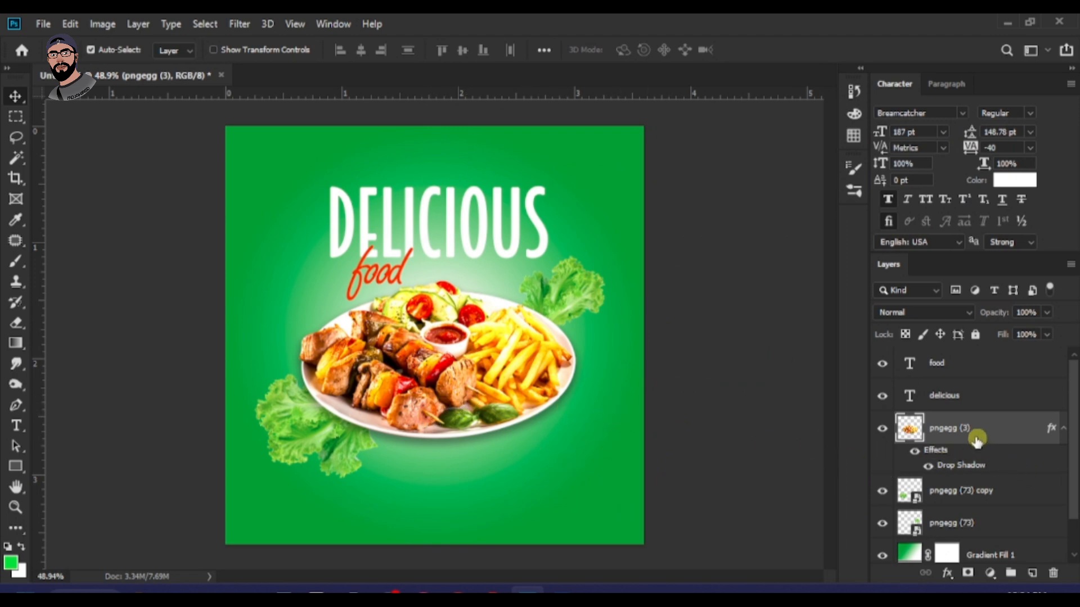
right_click(993, 455)
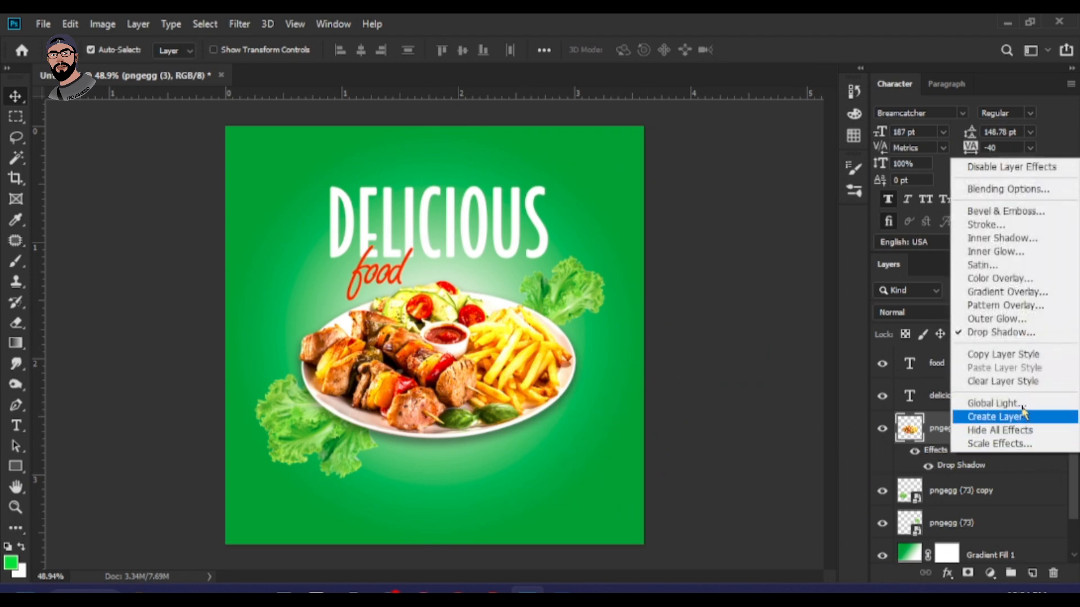
click(1030, 362)
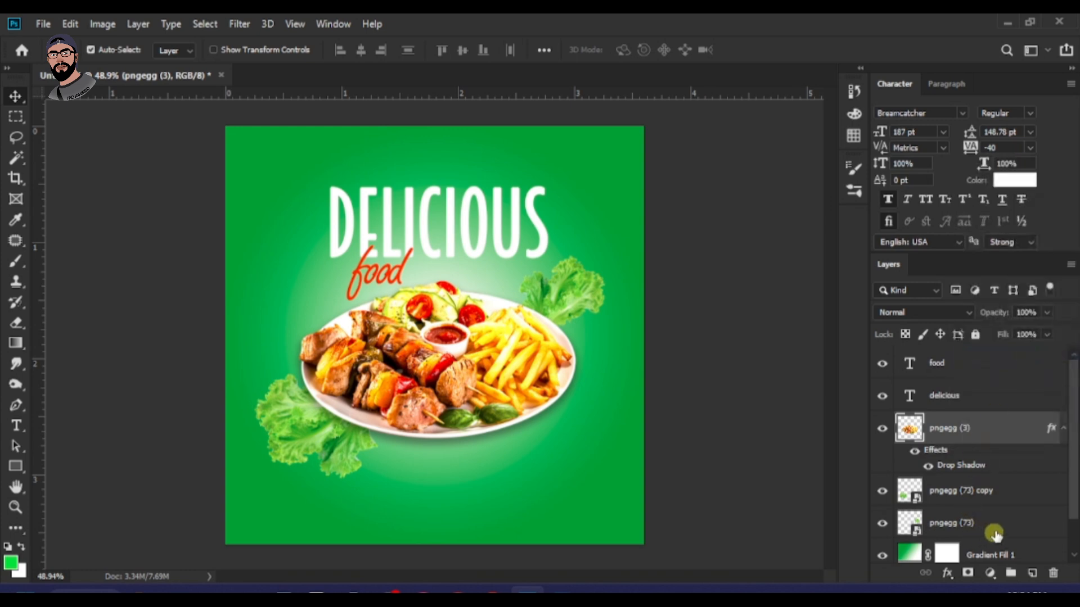
click(1005, 496)
right_click(1007, 498)
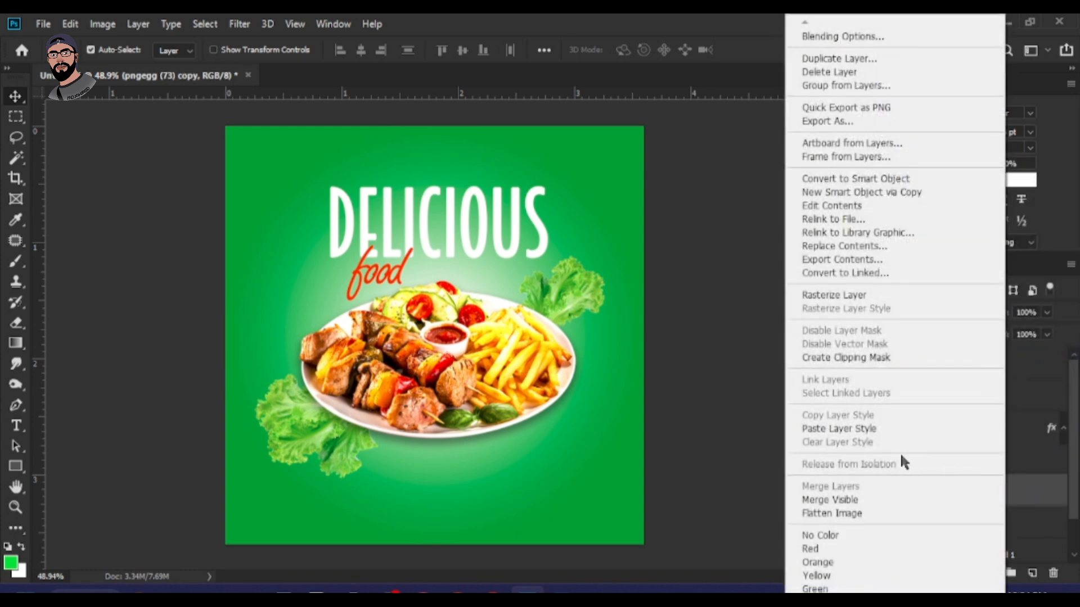
click(870, 431)
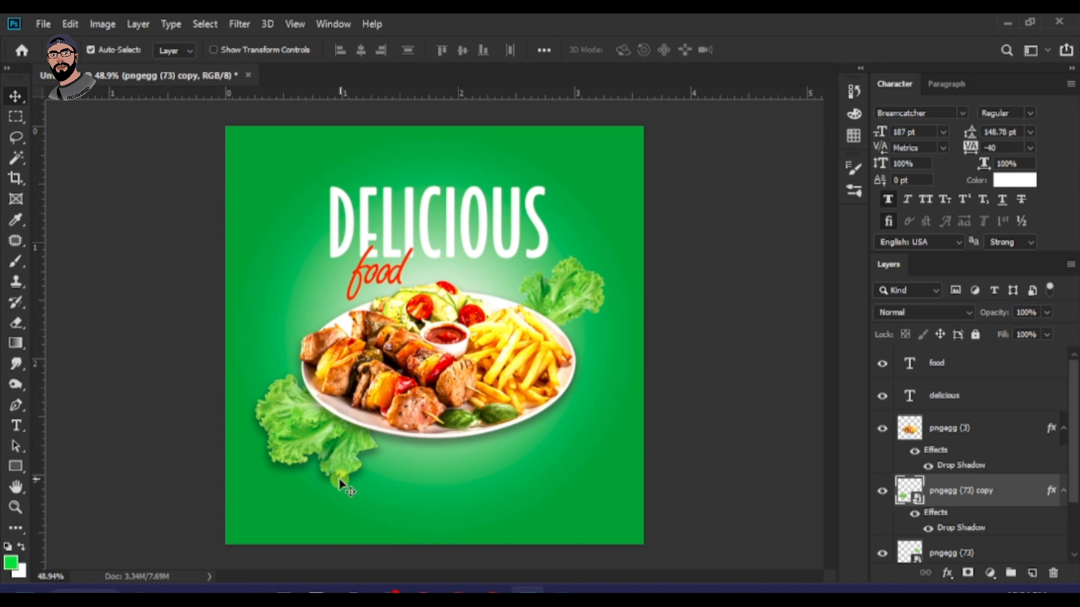
- Paste the same drop shadow layer style onto the original pngegg (73) lettuce layer
scroll(988, 525, down, 2)
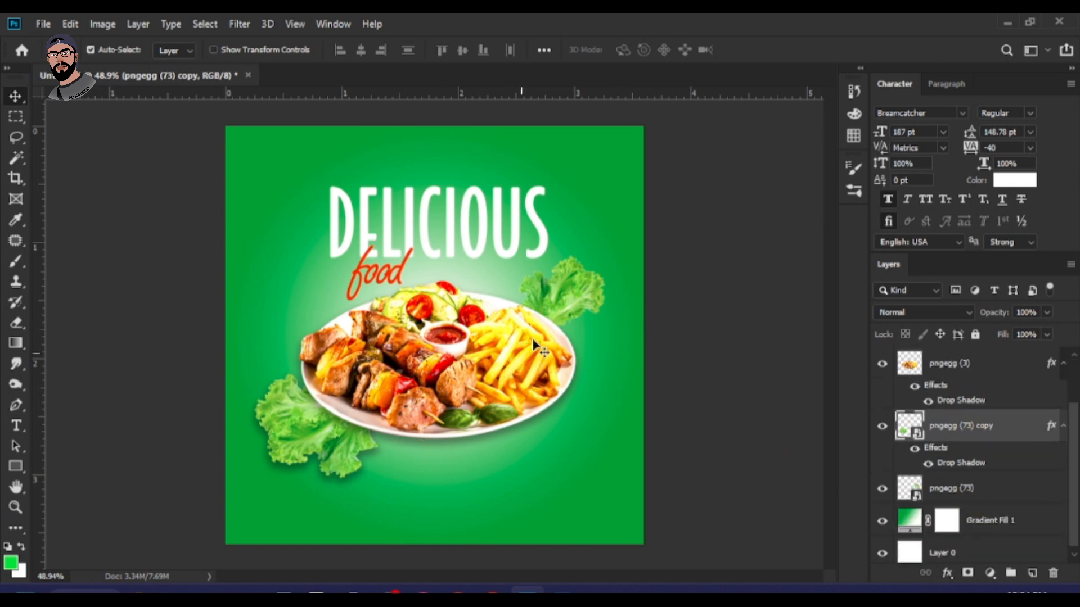
click(971, 488)
right_click(990, 482)
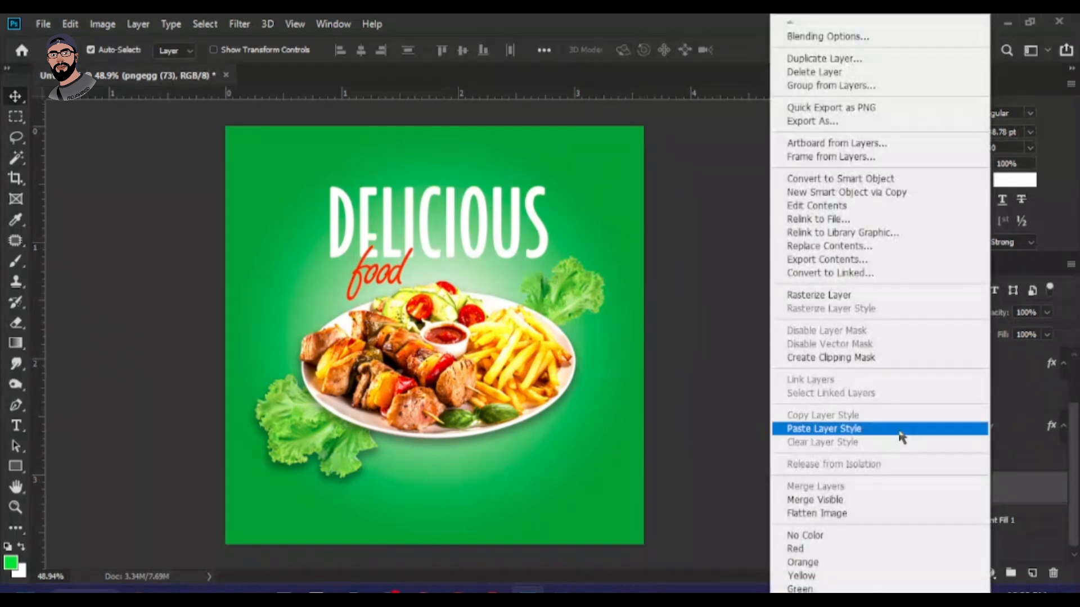
click(850, 429)
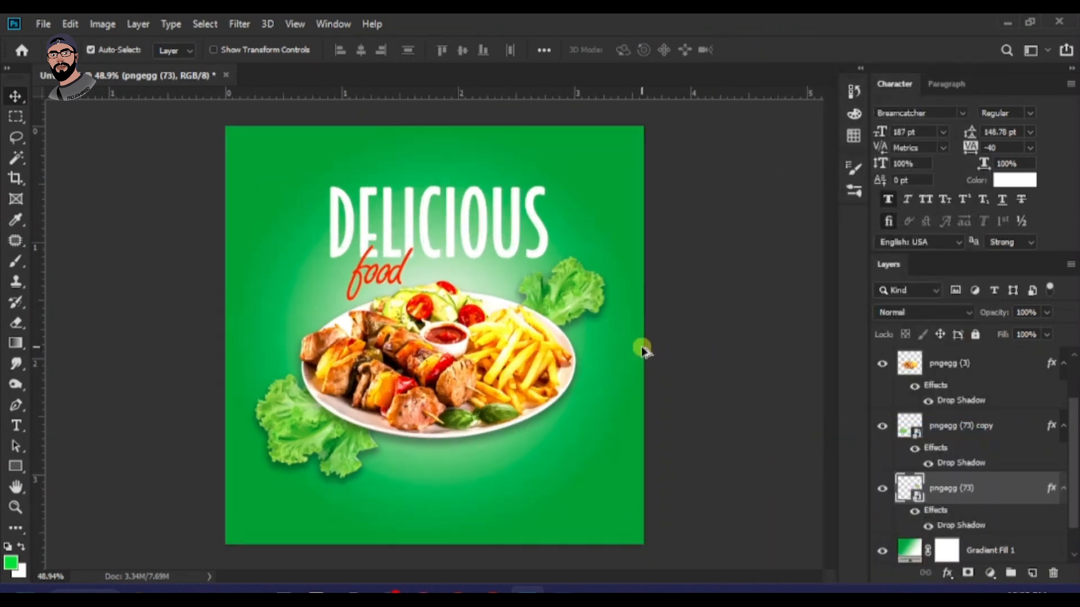
- Add a drop shadow to the "DELICIOUS" text with a size of 9 px and a distance of 4 px
scroll(602, 290, down, 2)
scroll(602, 291, up, 2)
scroll(500, 216, down, 1)
click(485, 208)
right_click(997, 369)
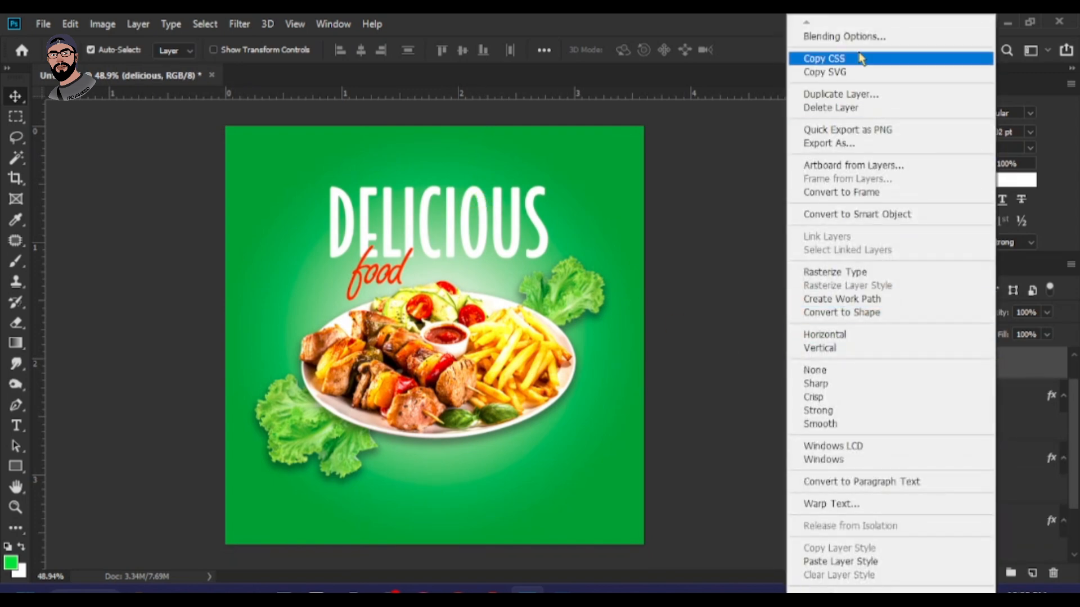
click(853, 36)
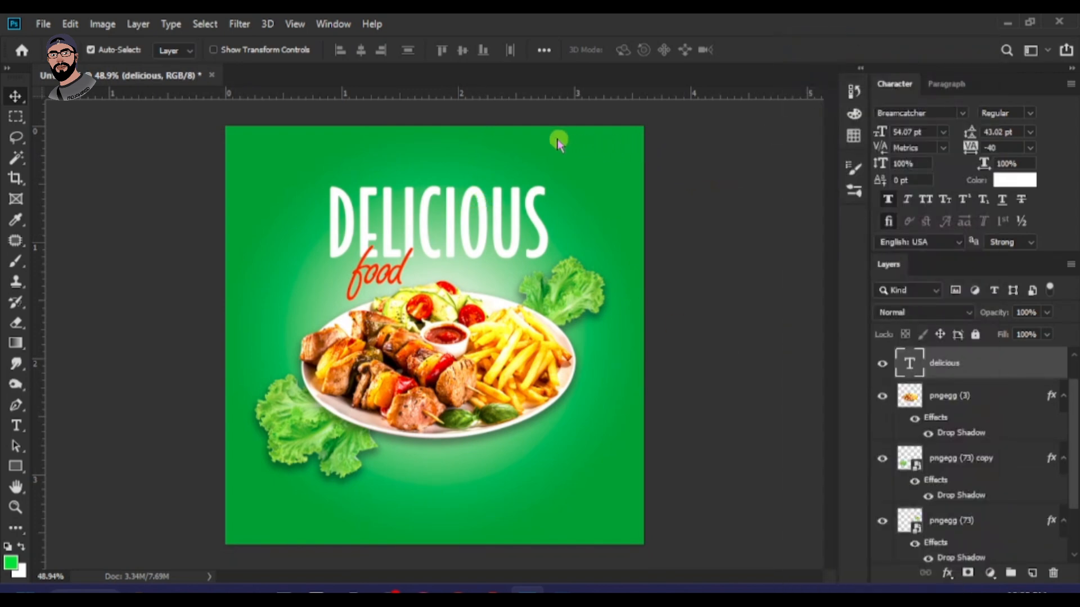
drag(535, 132, 783, 149)
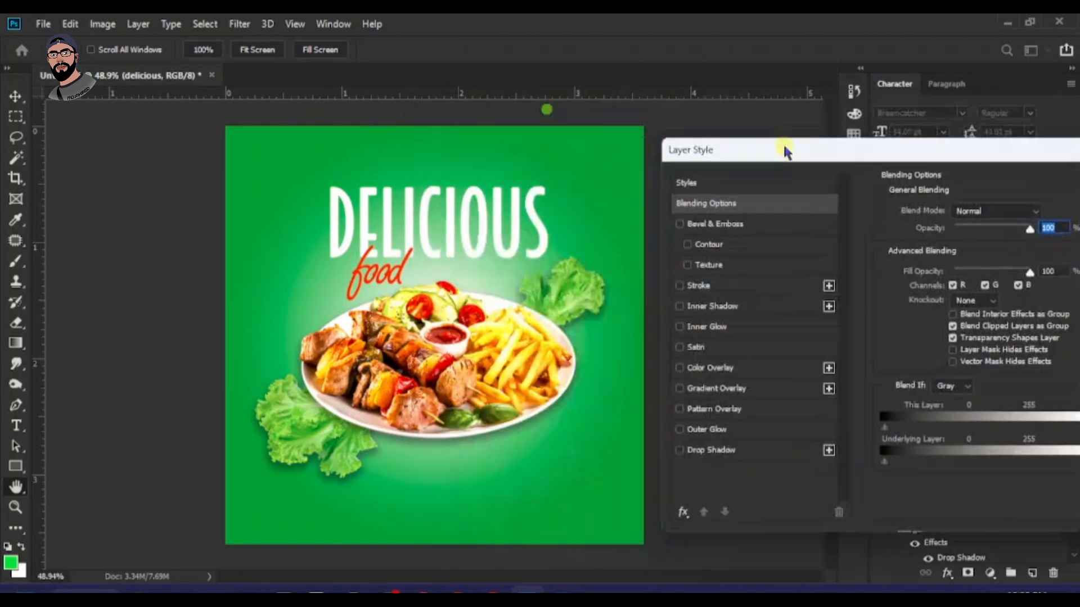
click(680, 449)
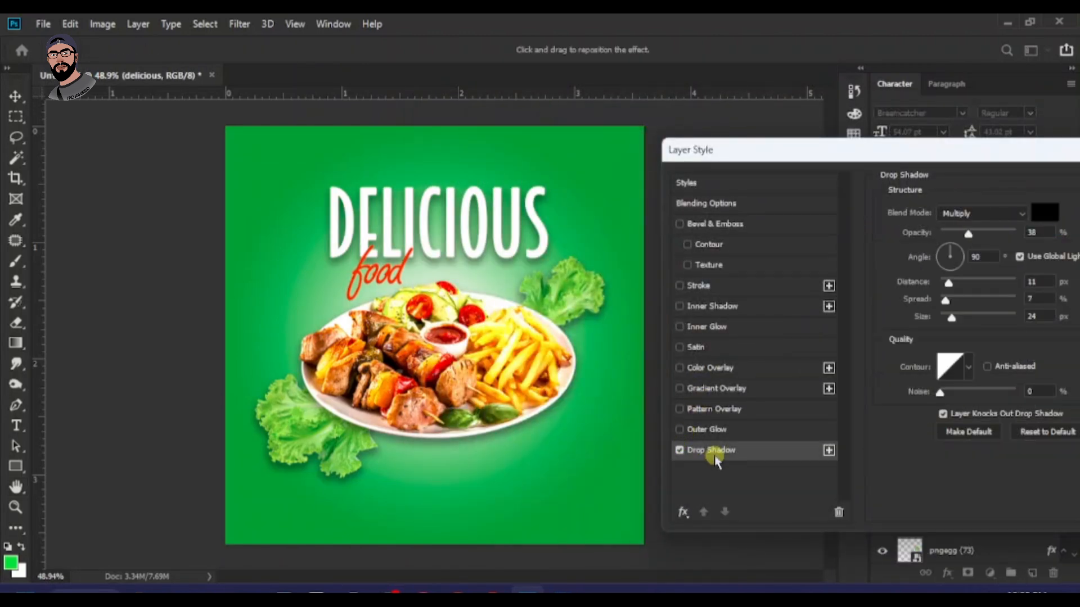
drag(959, 316, 949, 323)
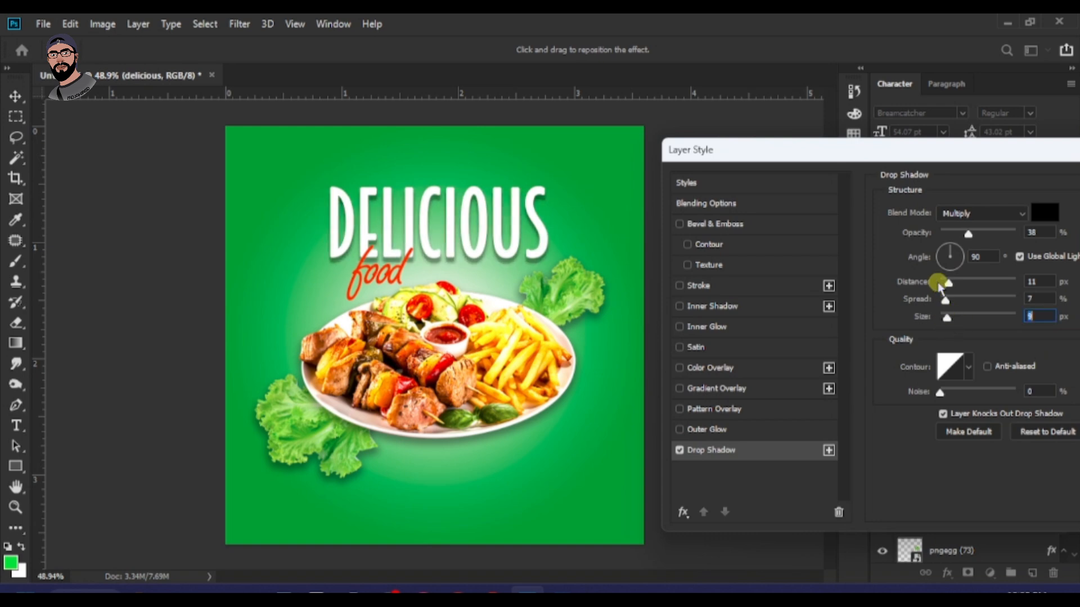
drag(948, 283, 945, 287)
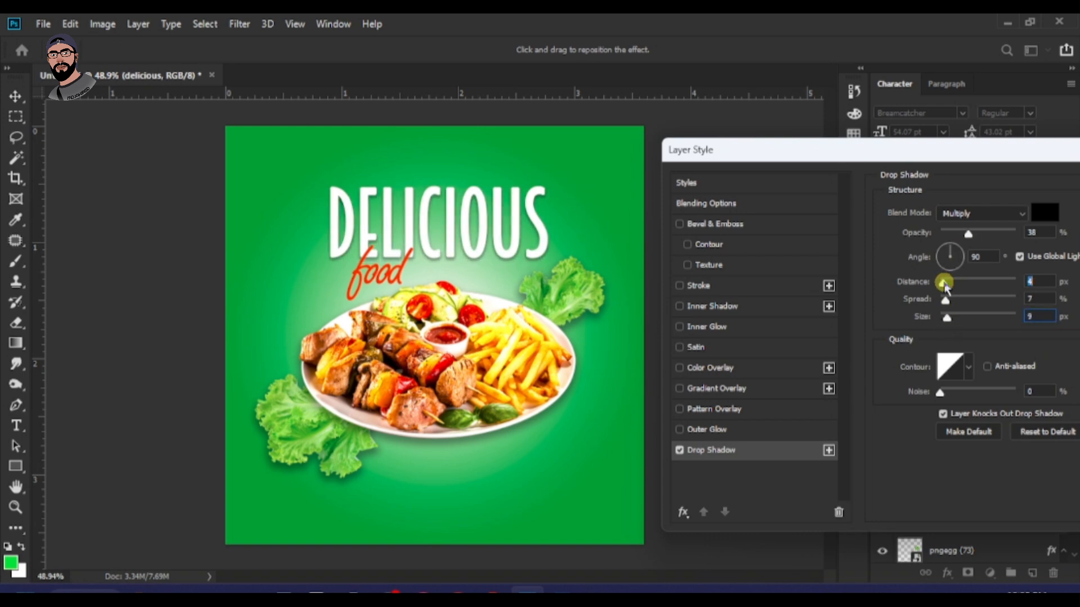
- Set the colour of the "DELICIOUS" drop shadow to dark green, 005f00, starting from the poster's background green
click(1044, 213)
click(621, 519)
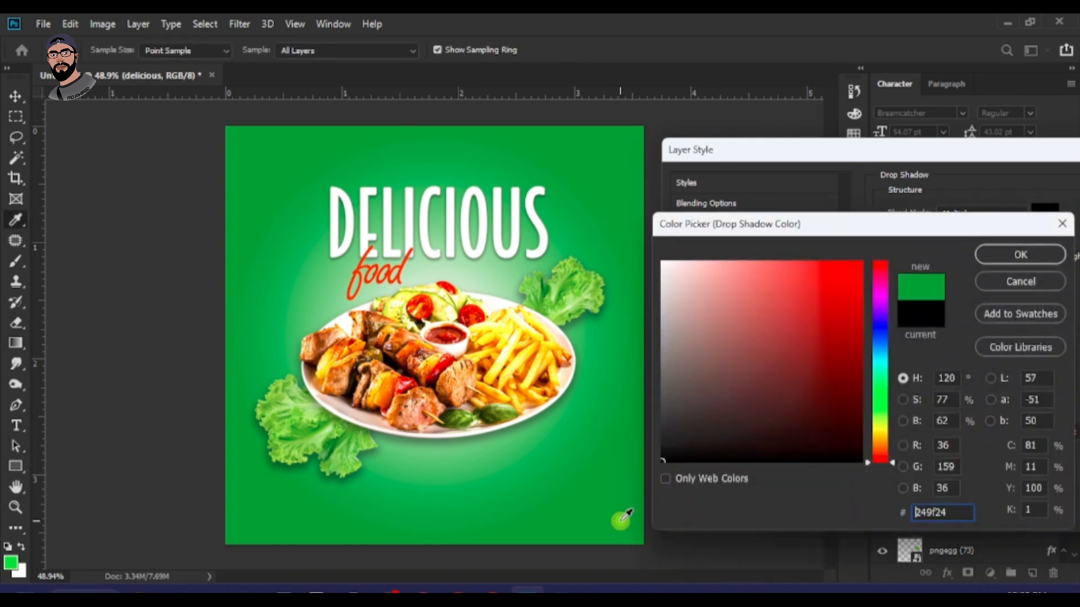
click(860, 388)
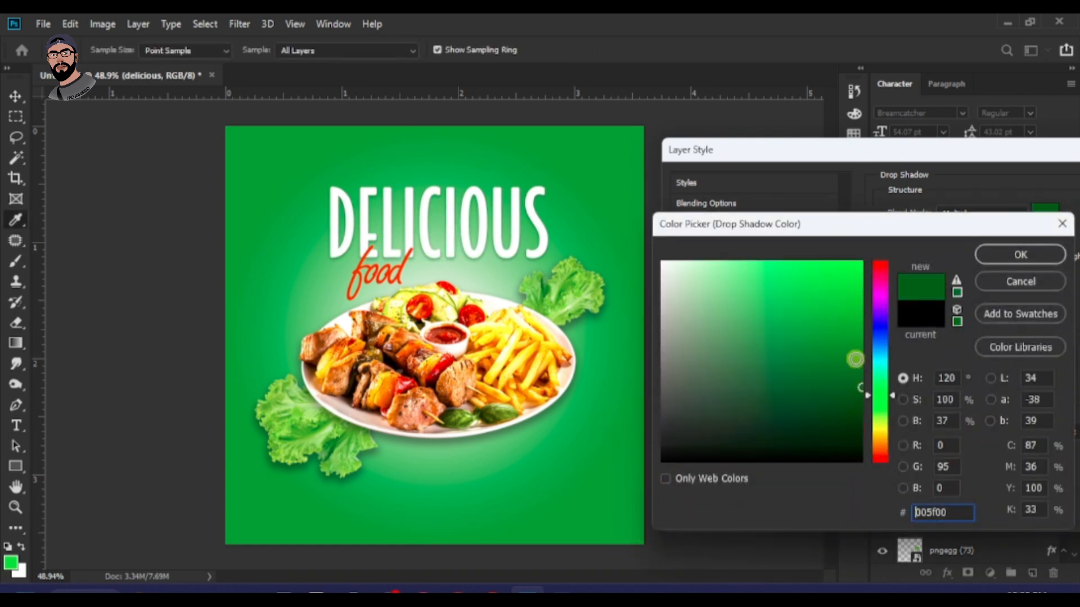
click(991, 255)
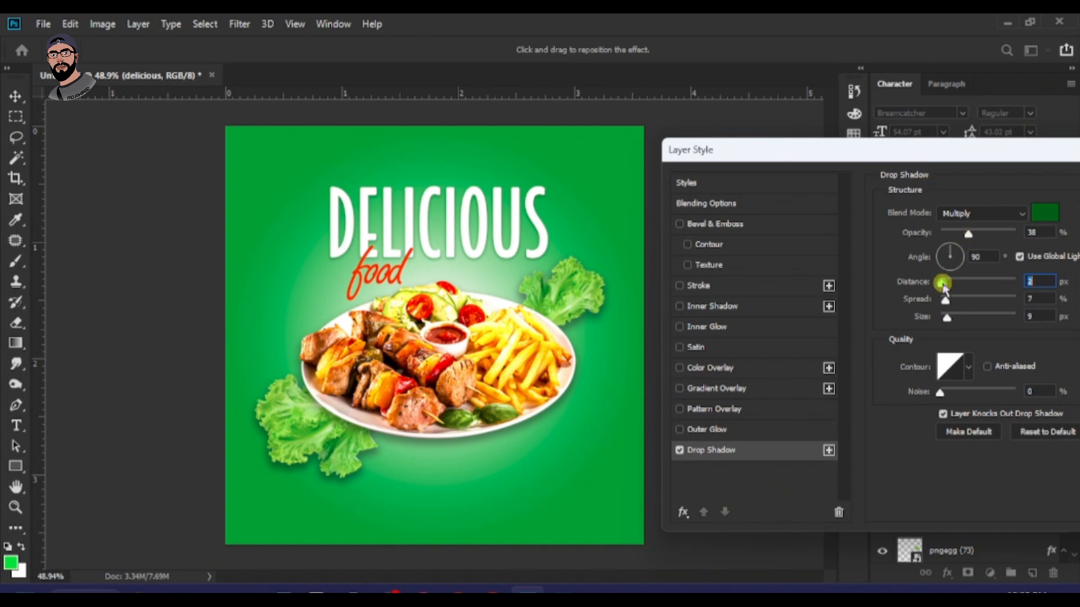
- Turn off global light for the "DELICIOUS" shadow and set its distance to 1 px and angle to 55°
drag(945, 287, 943, 287)
click(958, 255)
click(1019, 257)
click(943, 258)
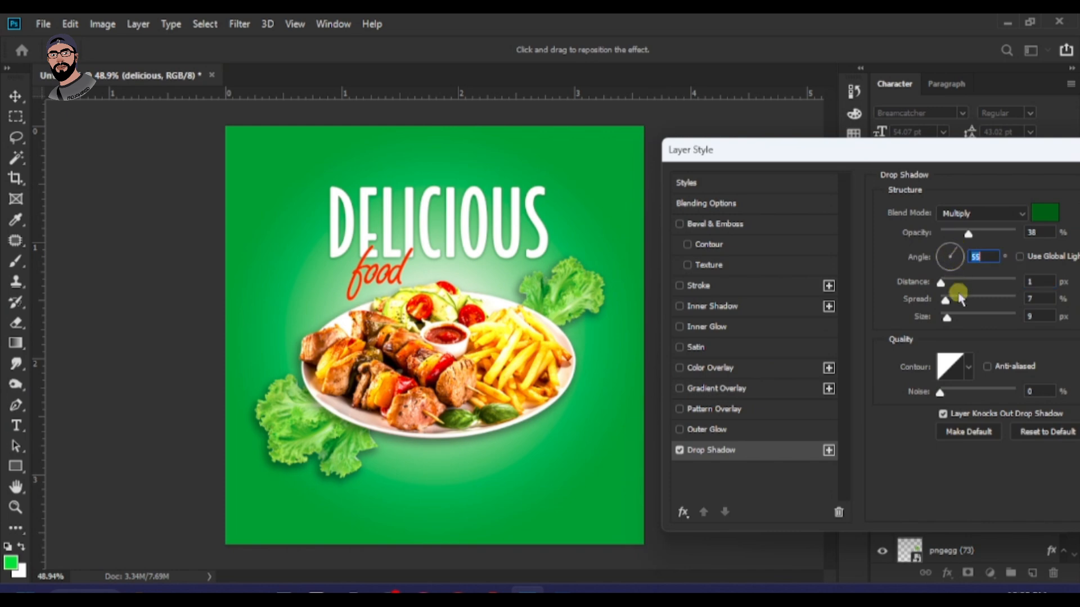
- Set the "DELICIOUS" shadow's spread to 11% and distance to 6 px, and apply the layer style
drag(947, 298, 958, 304)
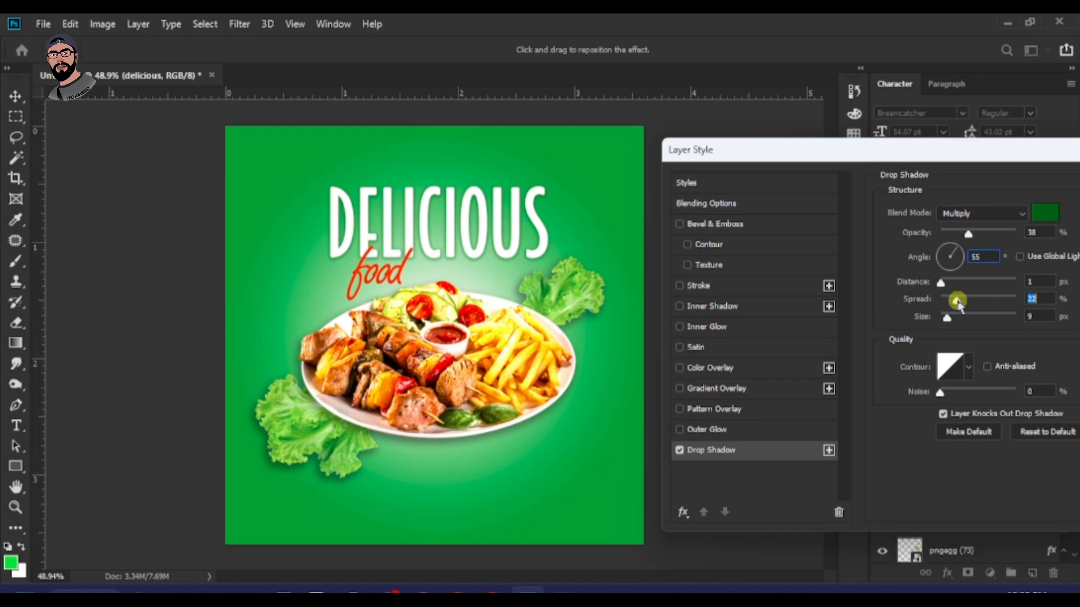
click(948, 288)
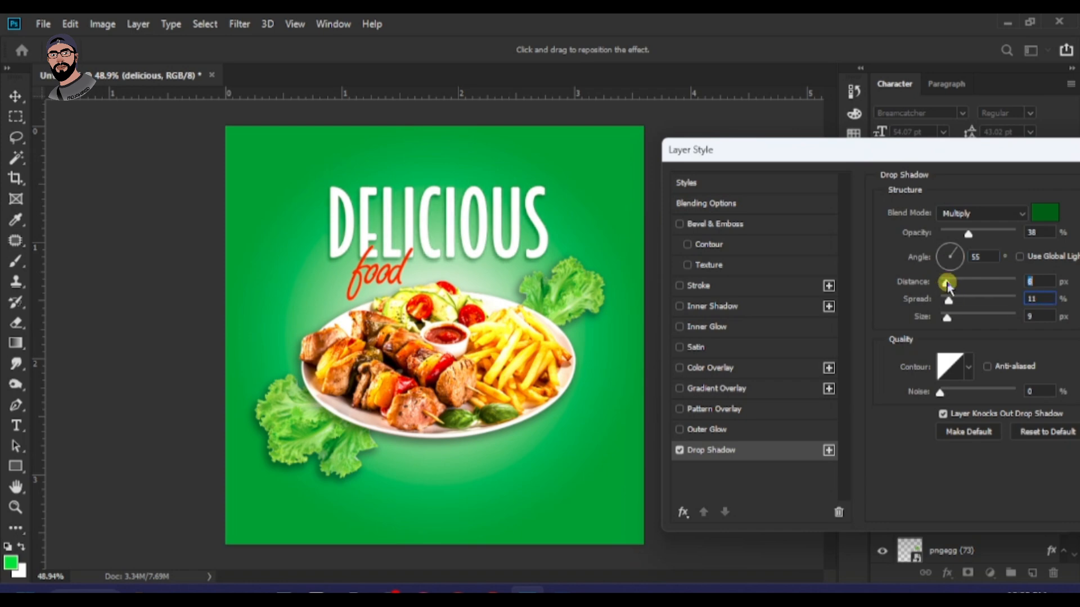
drag(948, 288, 945, 287)
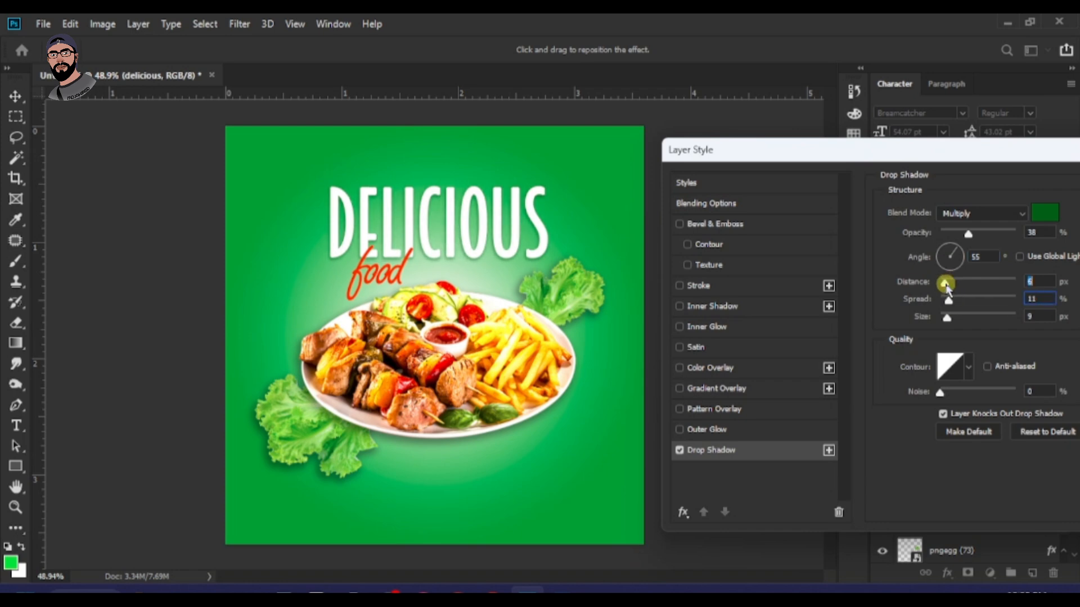
drag(938, 158, 806, 164)
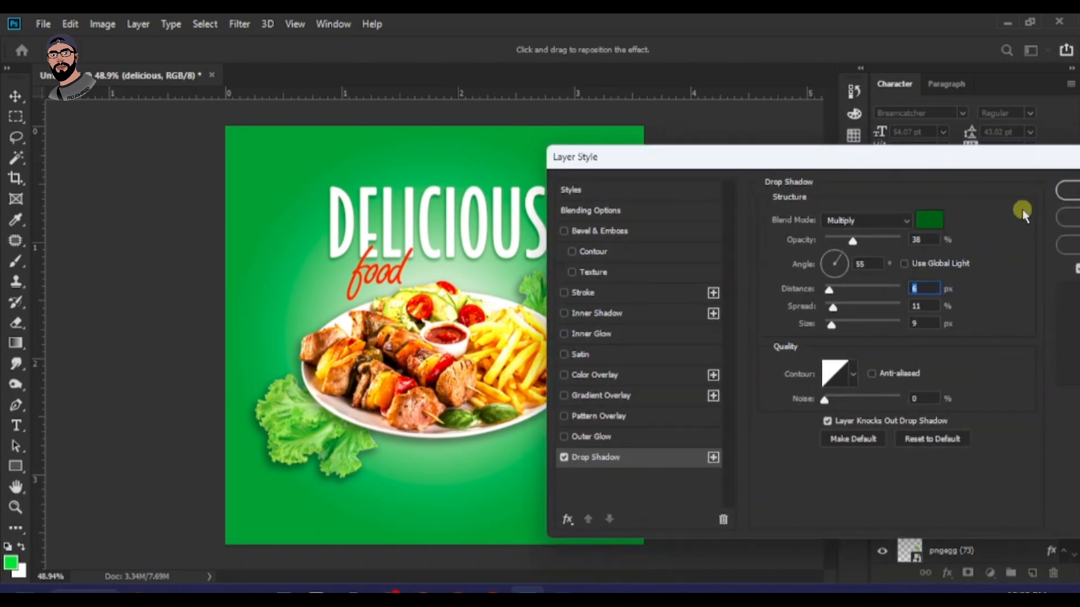
click(1066, 193)
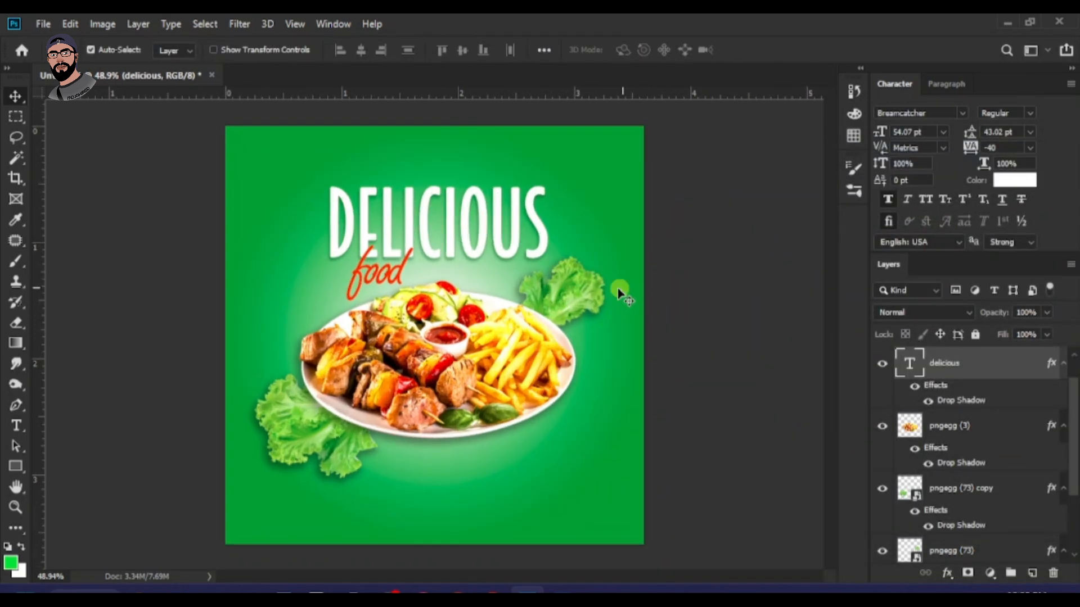
- Place the smoke image from the Pictures folder, scale it down and position it rising from the fries over the end of "DELICIOUS"
mouse_move(145, 587)
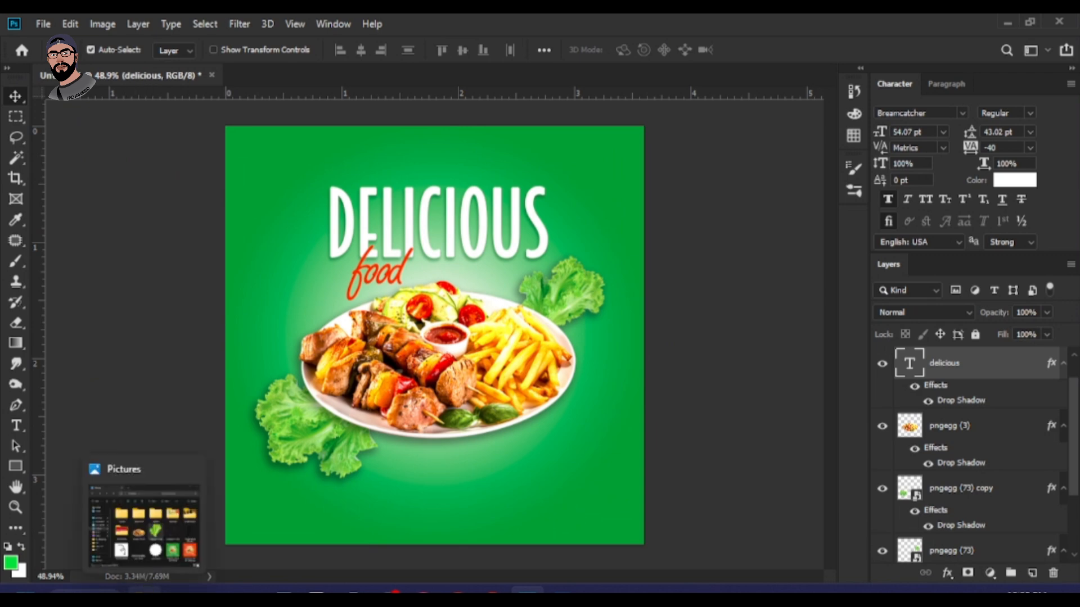
click(145, 523)
drag(1034, 339, 441, 393)
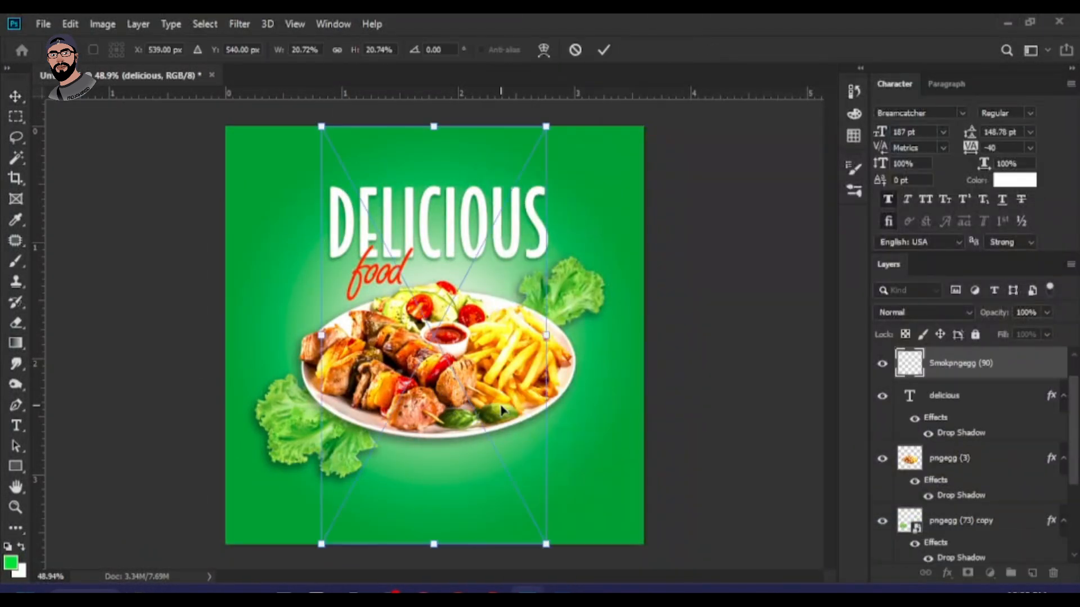
drag(544, 131, 479, 249)
drag(434, 329, 544, 231)
key(Return)
scroll(601, 183, up, 1)
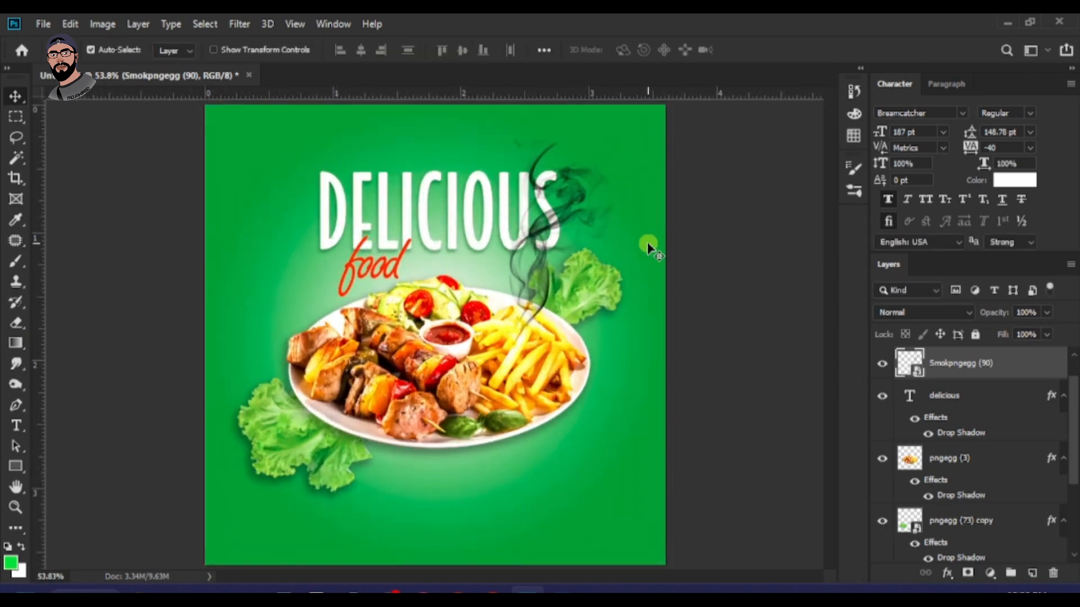
scroll(647, 247, up, 3)
scroll(501, 393, down, 1)
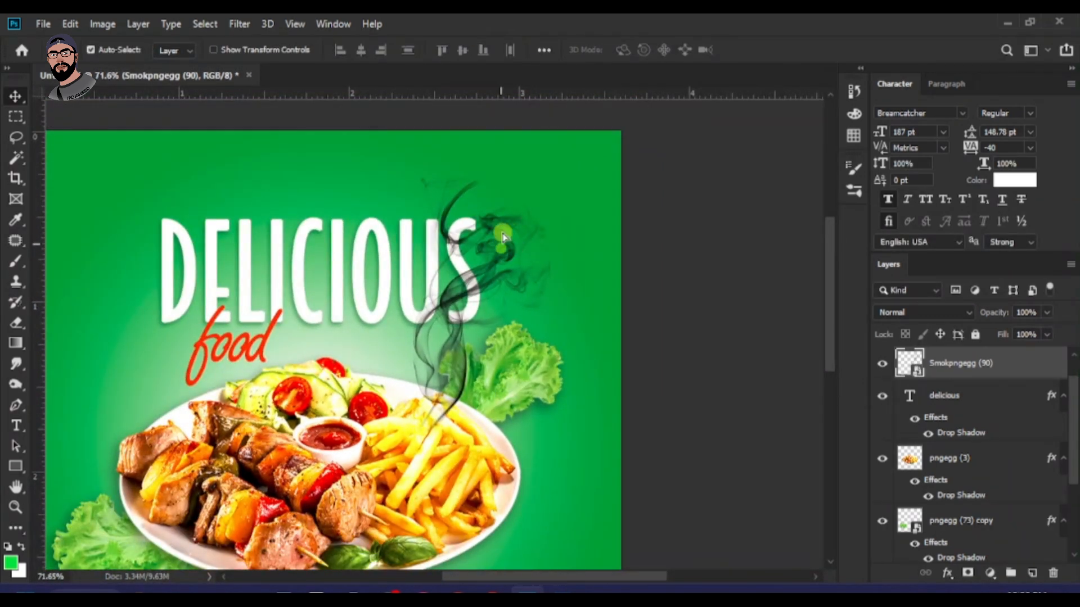
drag(502, 236, 505, 222)
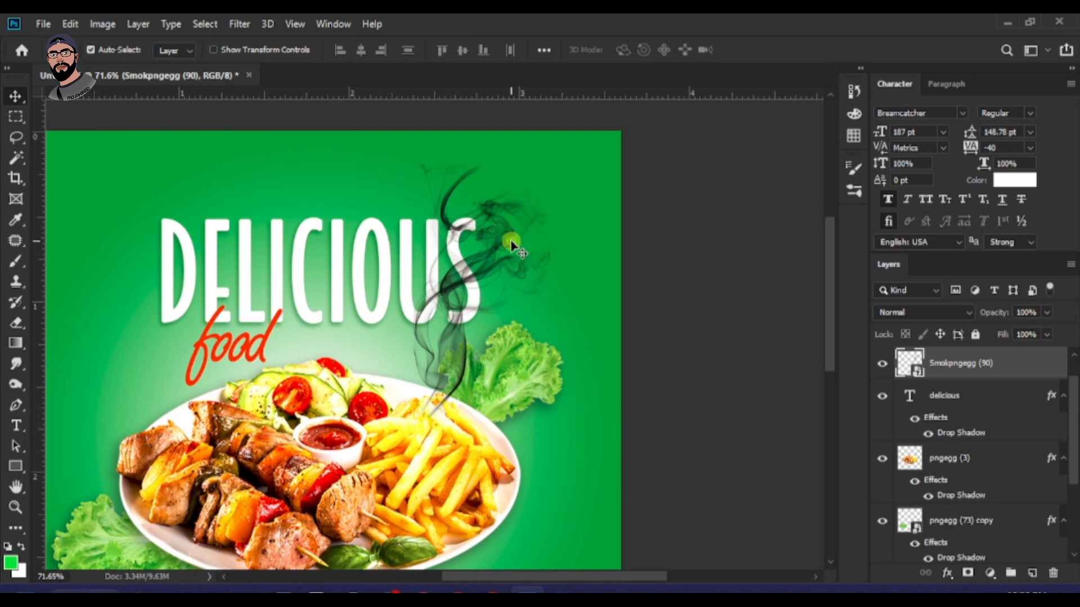
- Rasterize the smoke layer and turn it white using Hue/Saturation with saturation -100 and lightness +100
right_click(1024, 363)
click(871, 296)
key(ctrl+u)
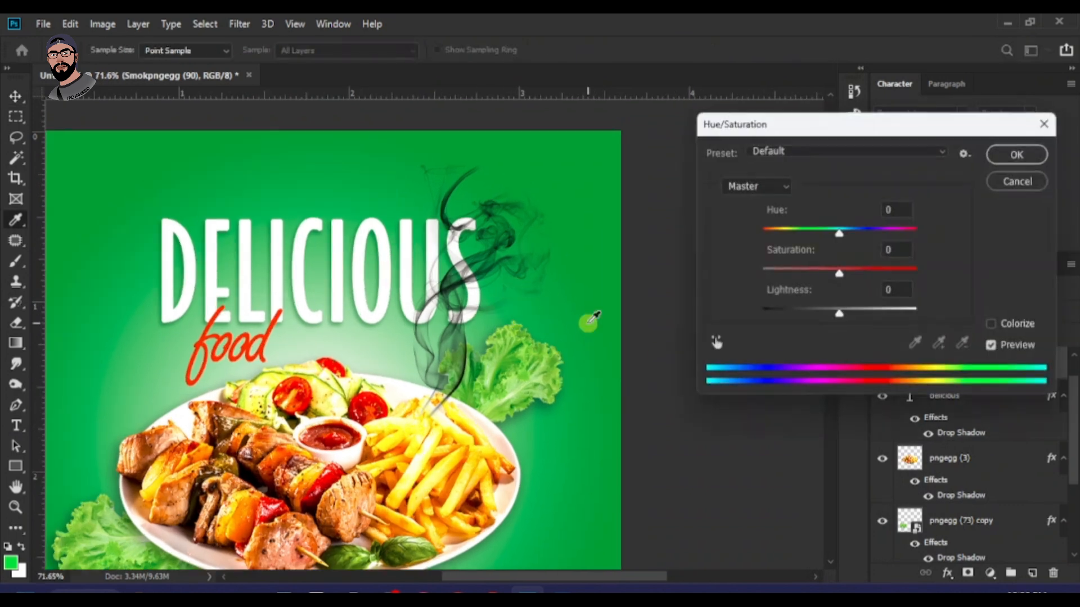
drag(841, 275, 761, 273)
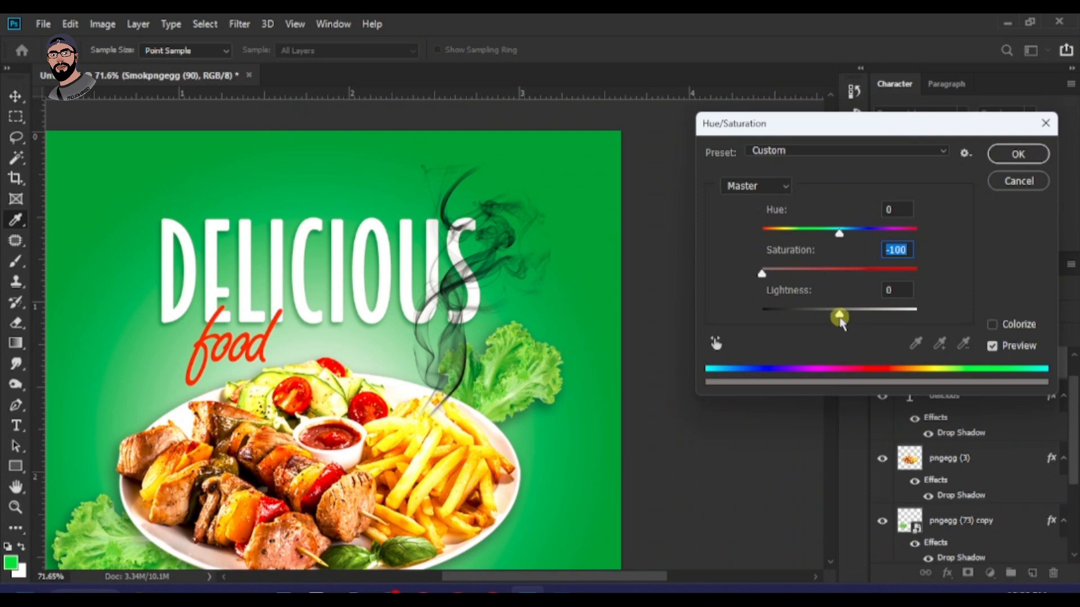
drag(841, 314, 940, 309)
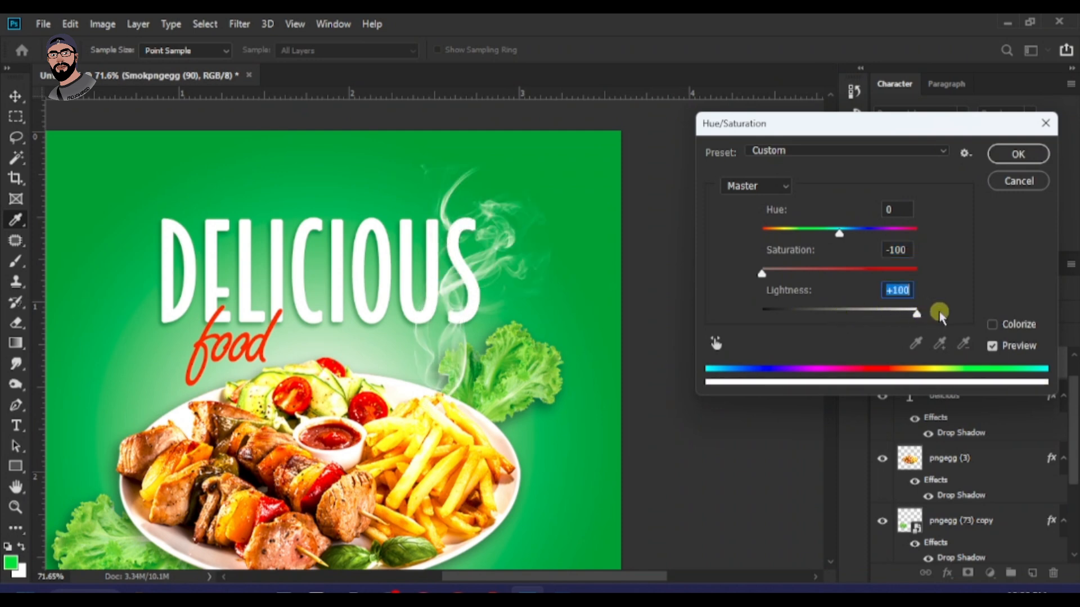
click(1018, 154)
- Shrink the lettuce behind the platter's upper-right edge, keeping it tucked under the plate
key(ctrl+0)
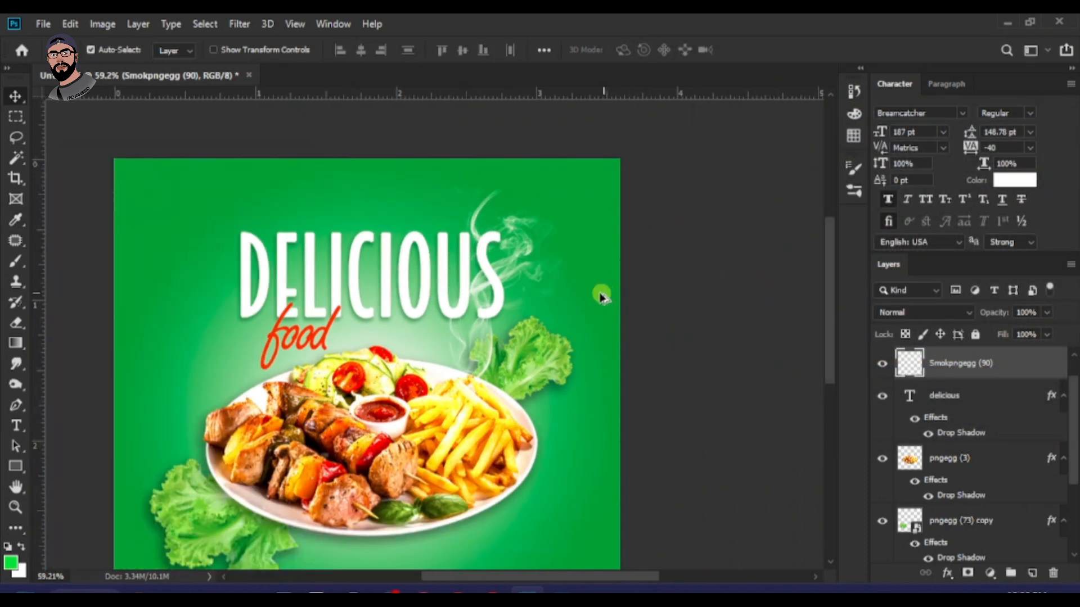
scroll(594, 292, up, 7)
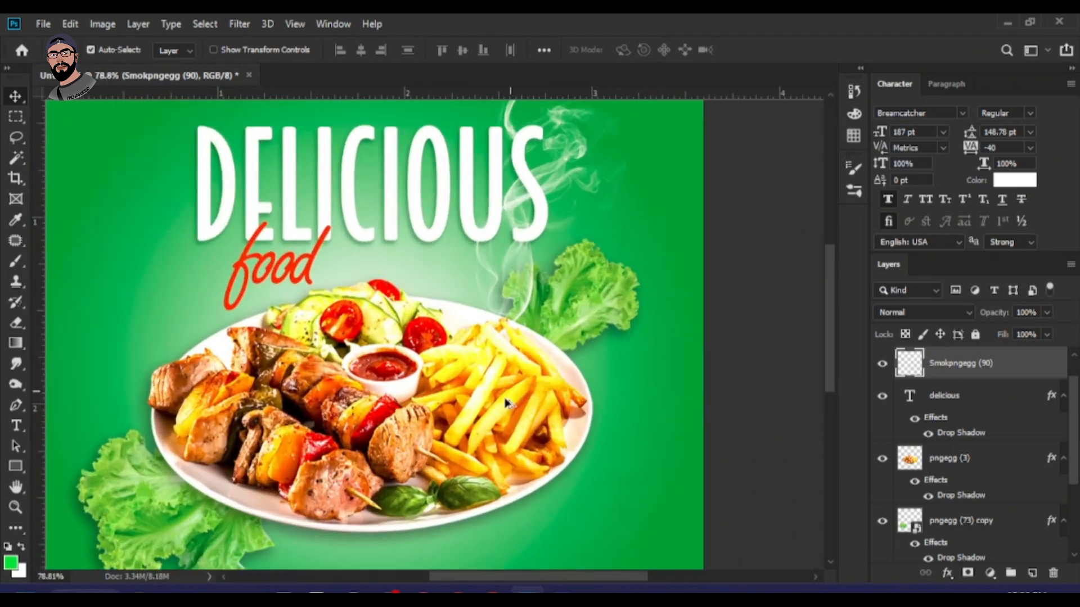
scroll(569, 344, down, 3)
scroll(600, 262, down, 2)
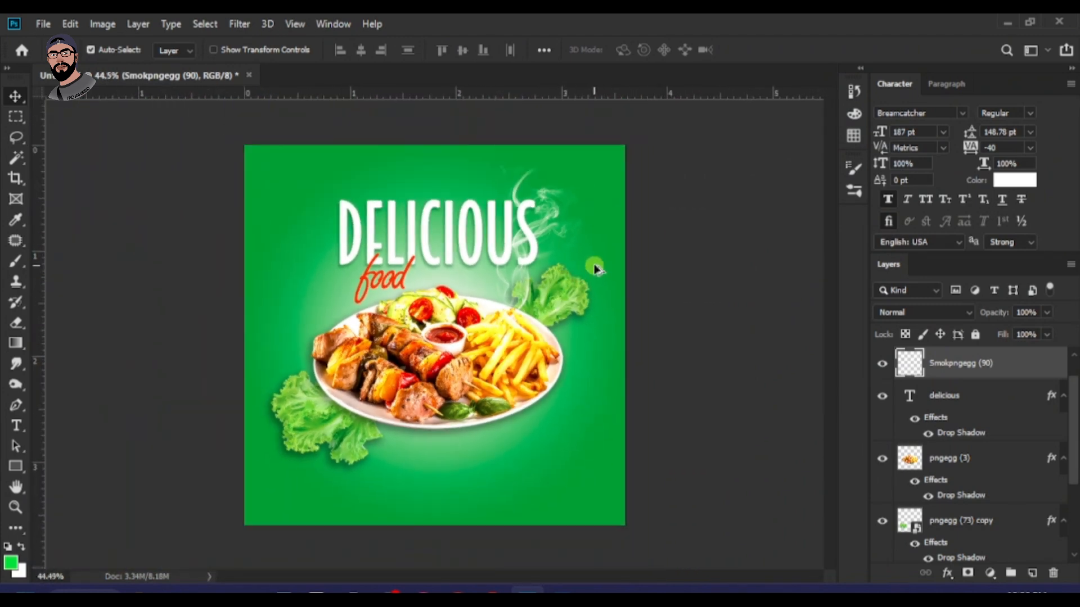
scroll(596, 275, up, 3)
ctrl+click(602, 282)
key(ctrl+t)
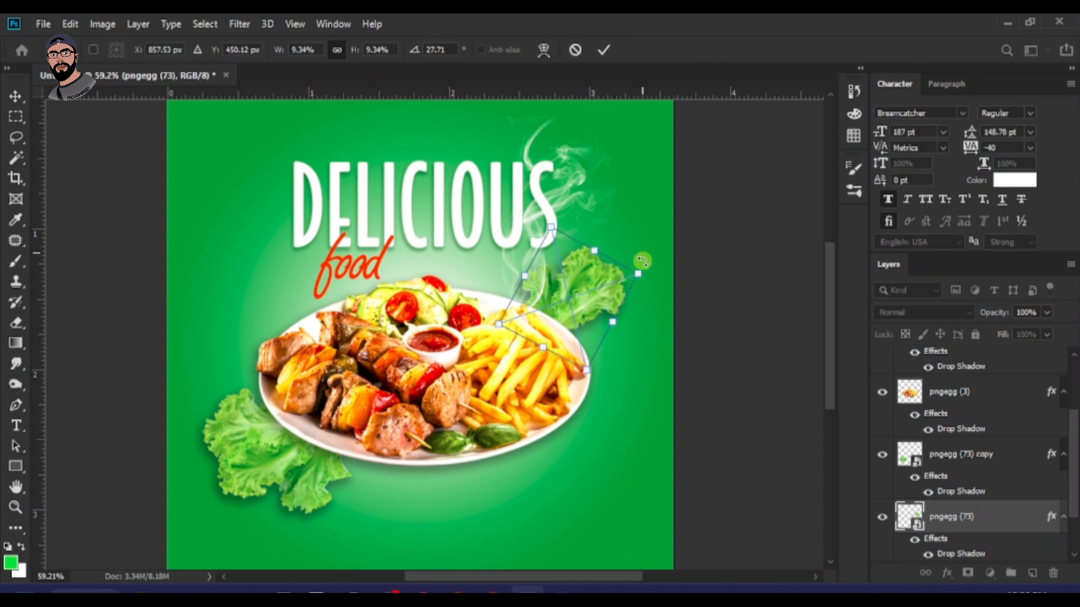
drag(638, 272, 589, 297)
key(Return)
scroll(590, 297, down, 2)
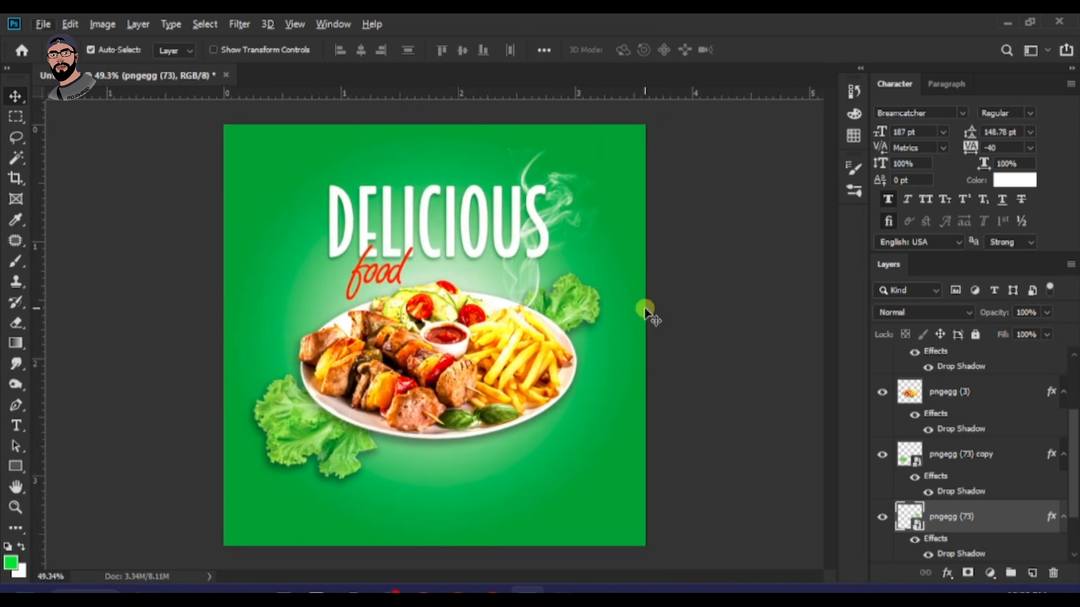
- Add a new empty layer directly above the Gradient Fill 1 layer
scroll(572, 518, up, 1)
scroll(629, 492, down, 1)
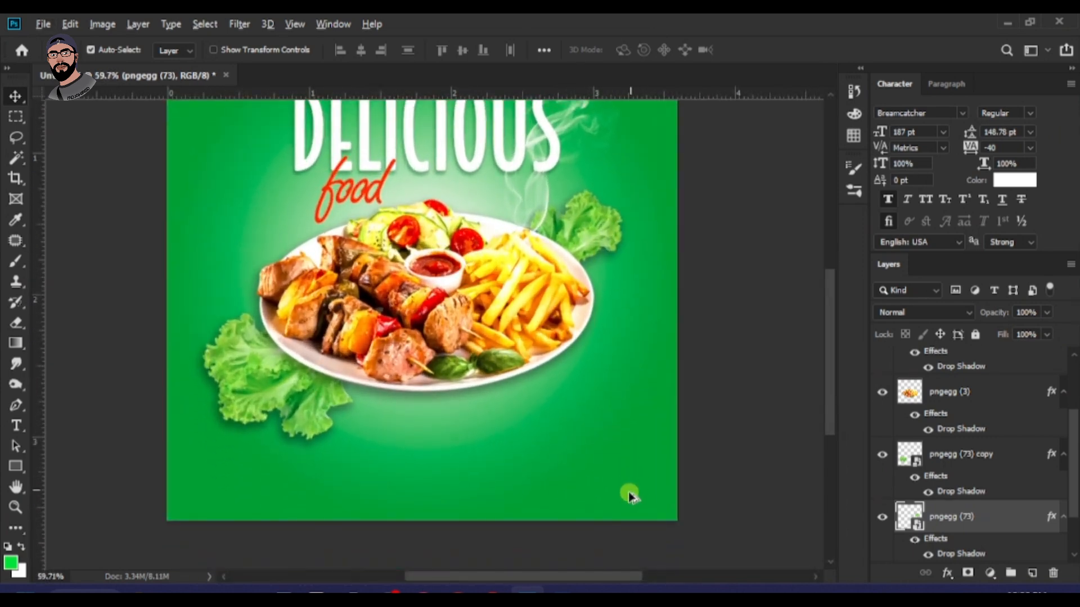
scroll(629, 491, up, 1)
click(340, 458)
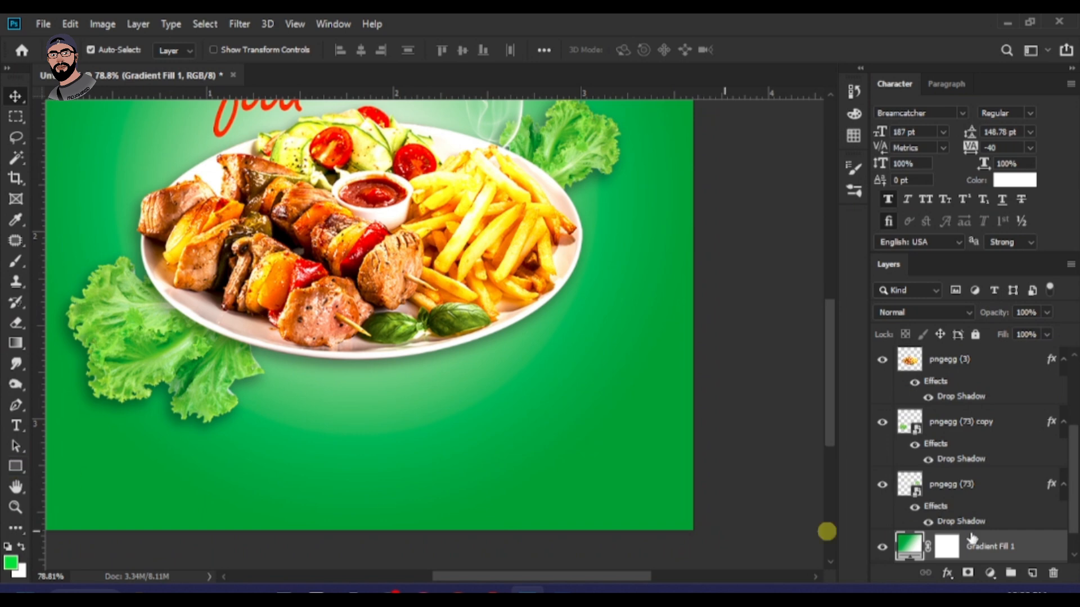
scroll(1010, 506, down, 1)
scroll(996, 461, up, 5)
scroll(972, 400, down, 4)
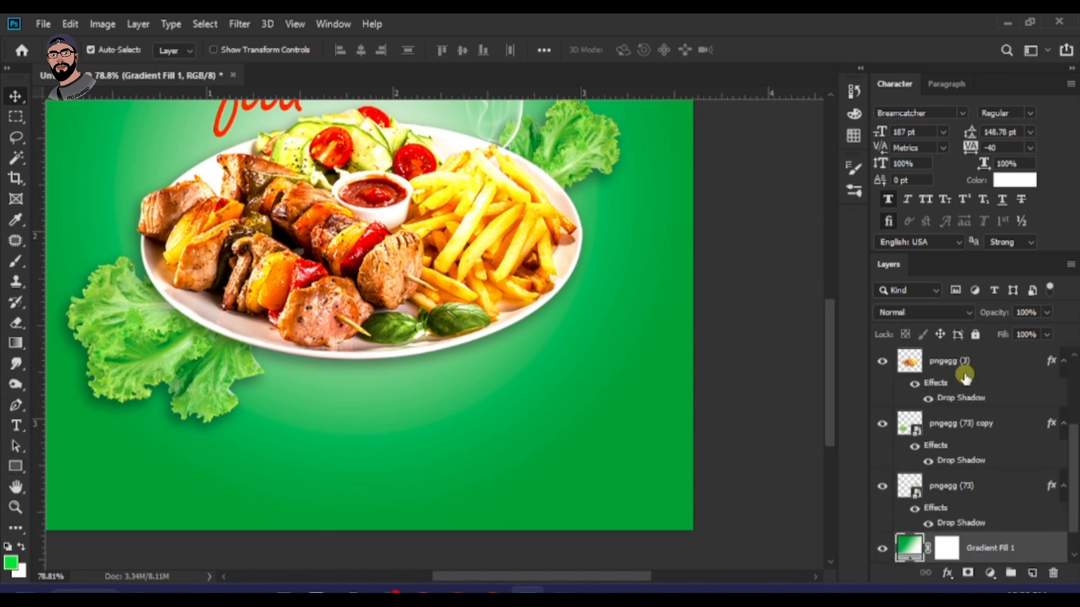
scroll(970, 405, down, 1)
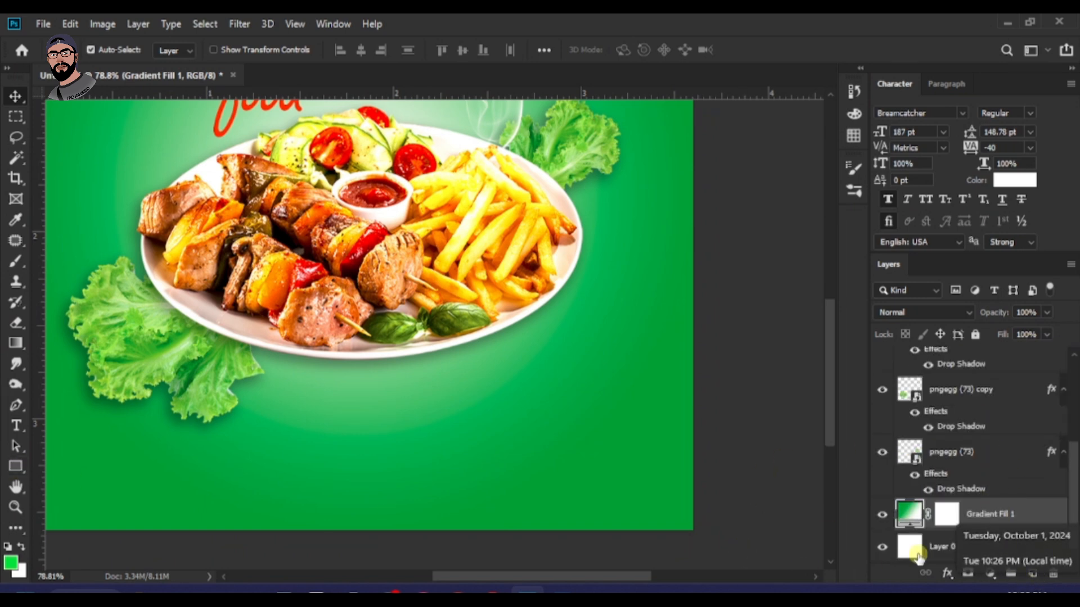
click(1033, 573)
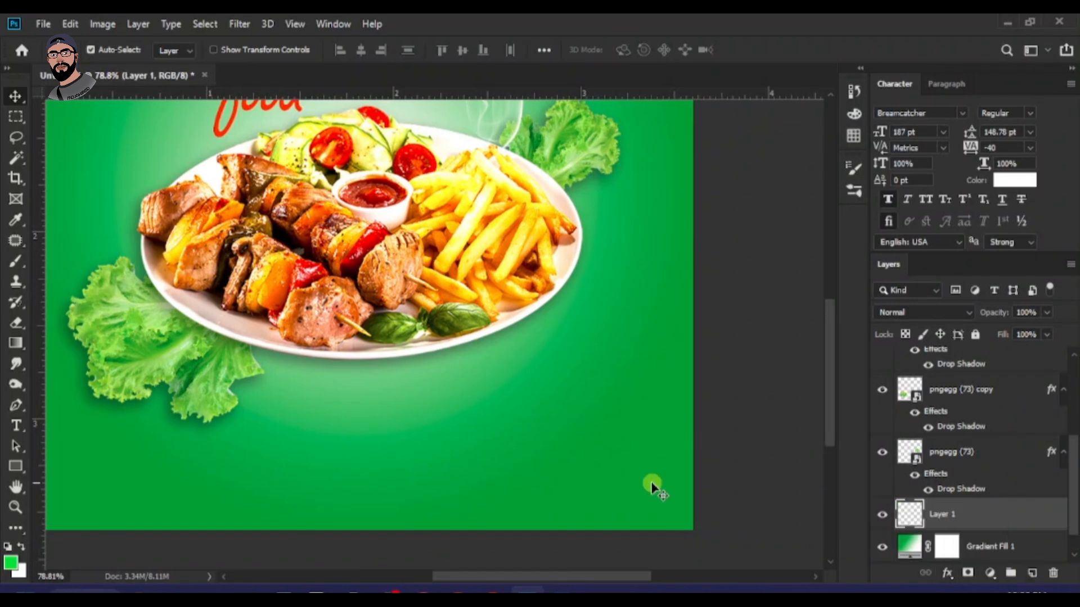
- Draw a rectangle of about 221 × 60 px near the poster's lower-right corner
click(16, 428)
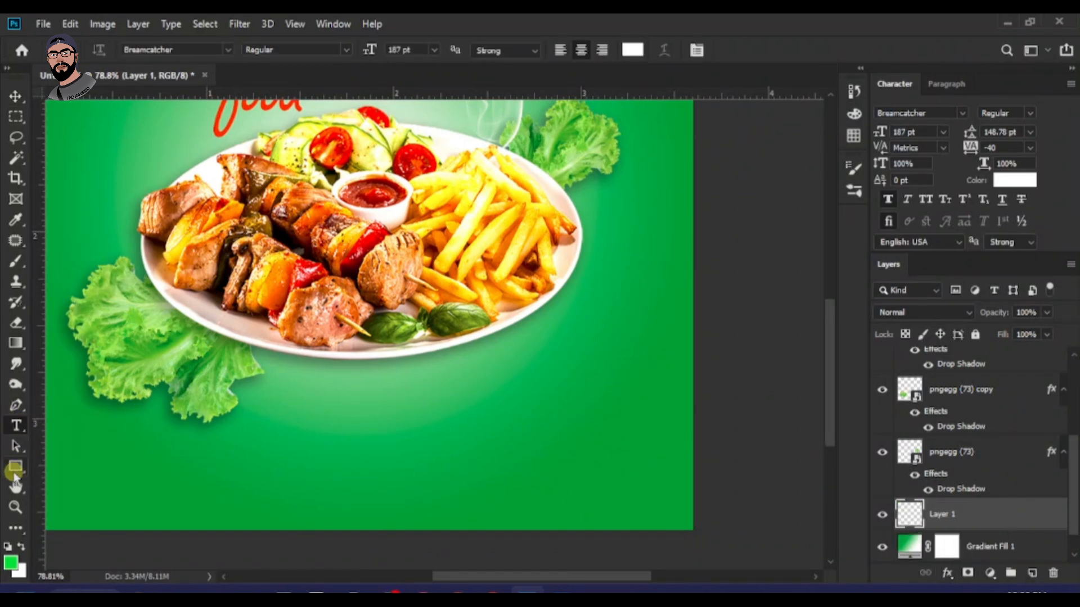
key(u)
drag(515, 446, 651, 482)
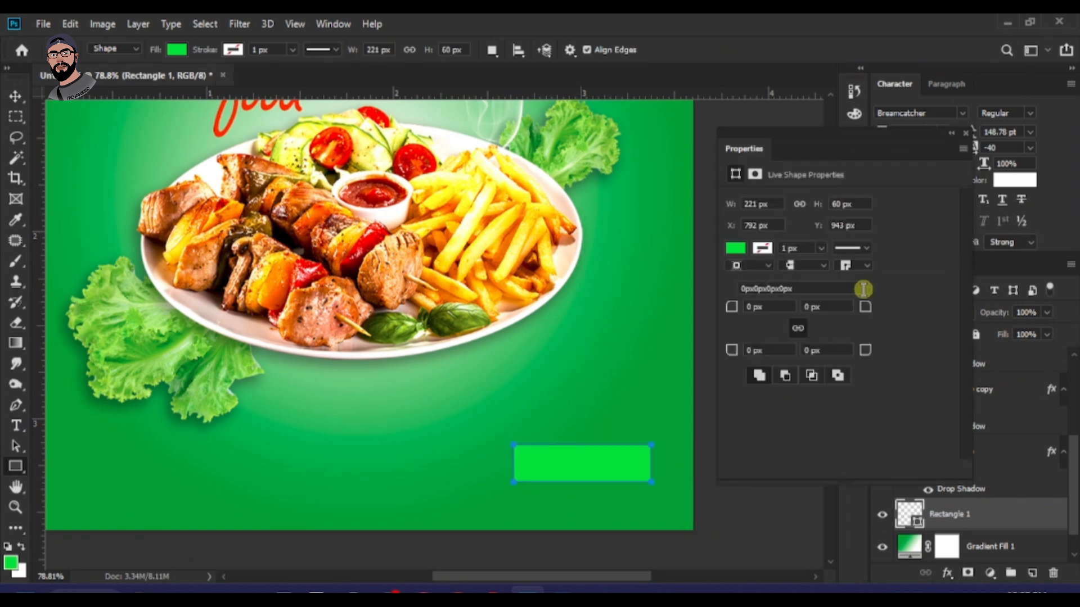
- Fill the rectangle with white and round all four of its corners to 14 px
click(732, 248)
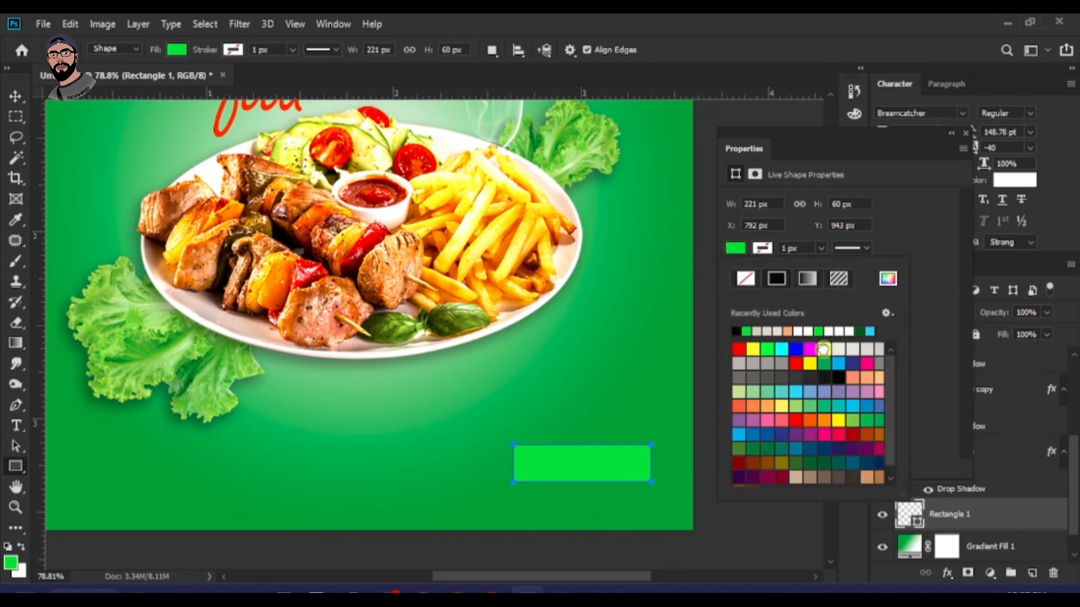
click(823, 349)
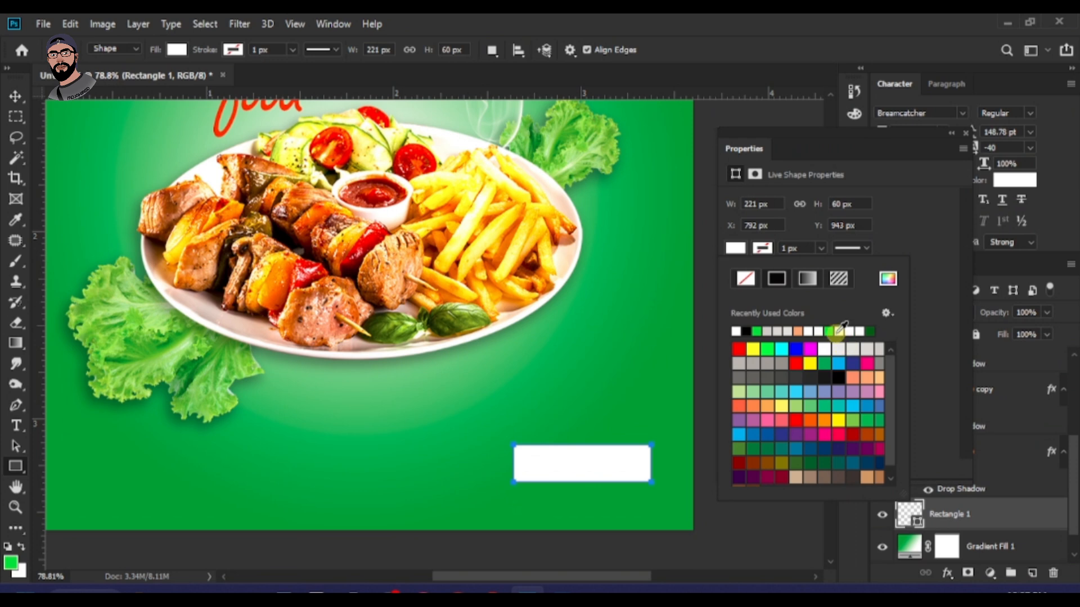
click(839, 332)
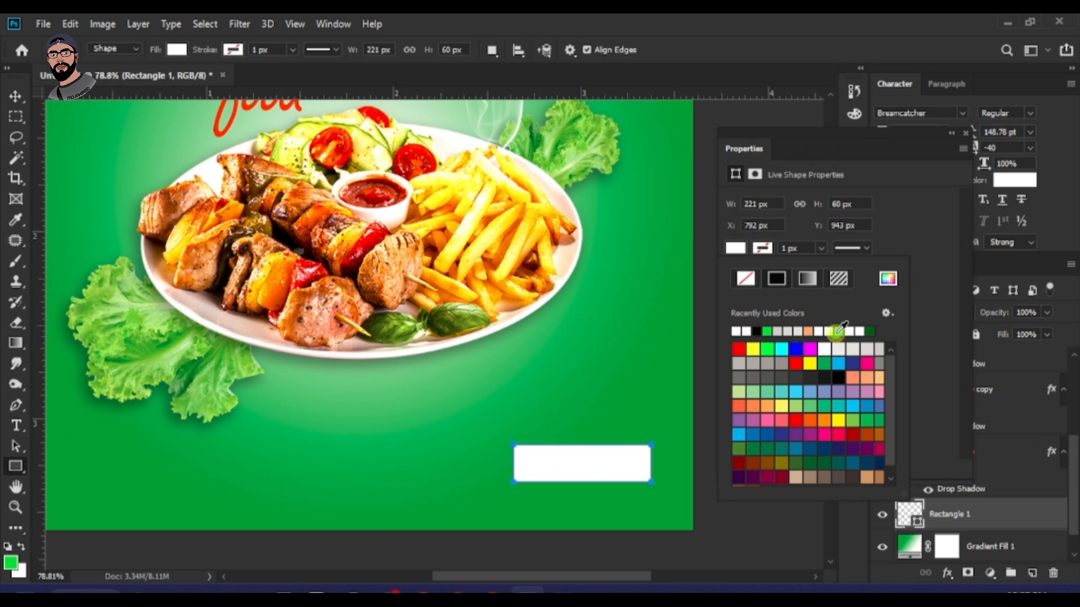
click(821, 228)
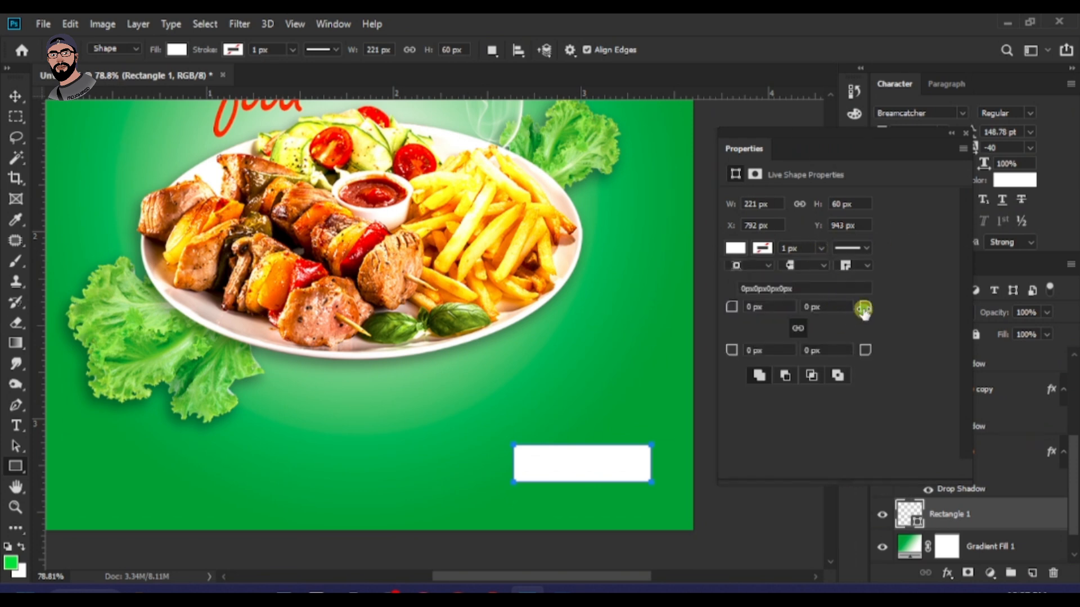
drag(863, 309, 875, 310)
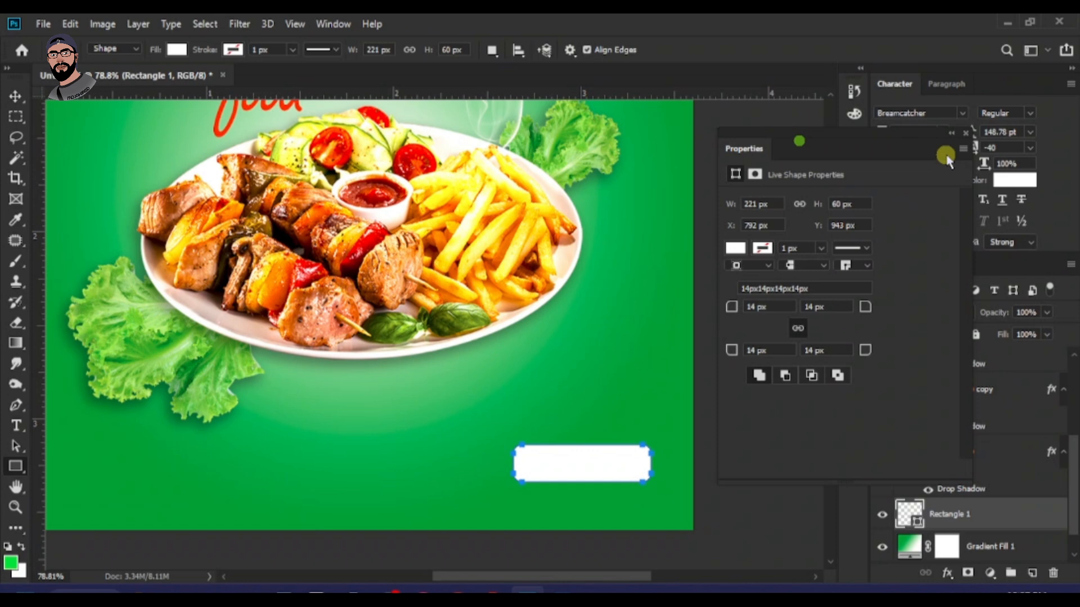
click(965, 133)
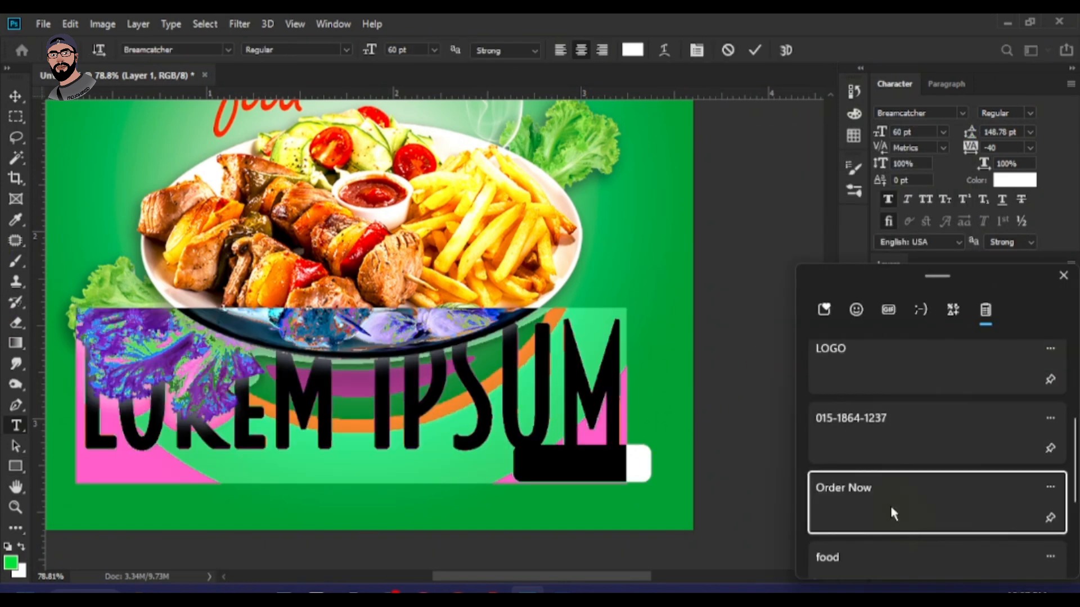
- Add the text "Order Now" and scale it to about 20.58% so it sits centred inside the white rounded rectangle
click(890, 506)
click(17, 98)
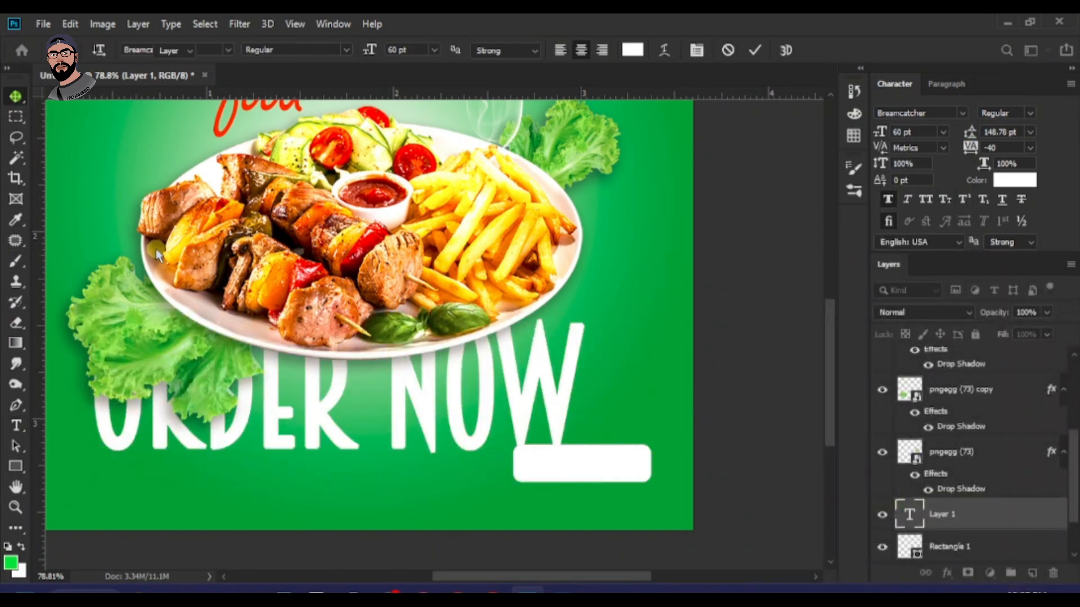
drag(457, 434, 529, 464)
key(ctrl+t)
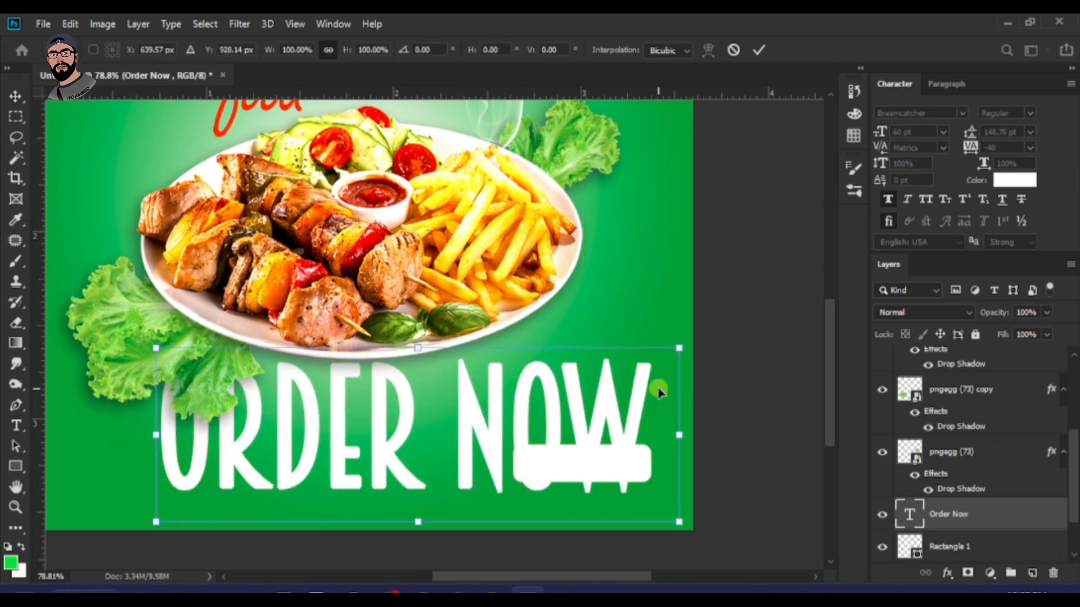
drag(678, 357, 604, 473)
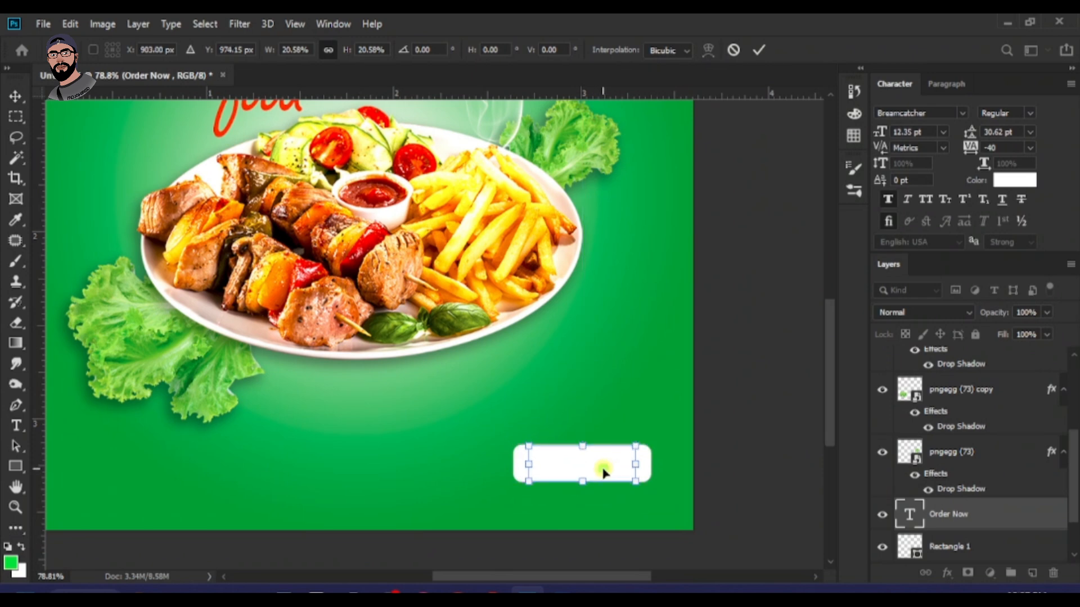
key(Return)
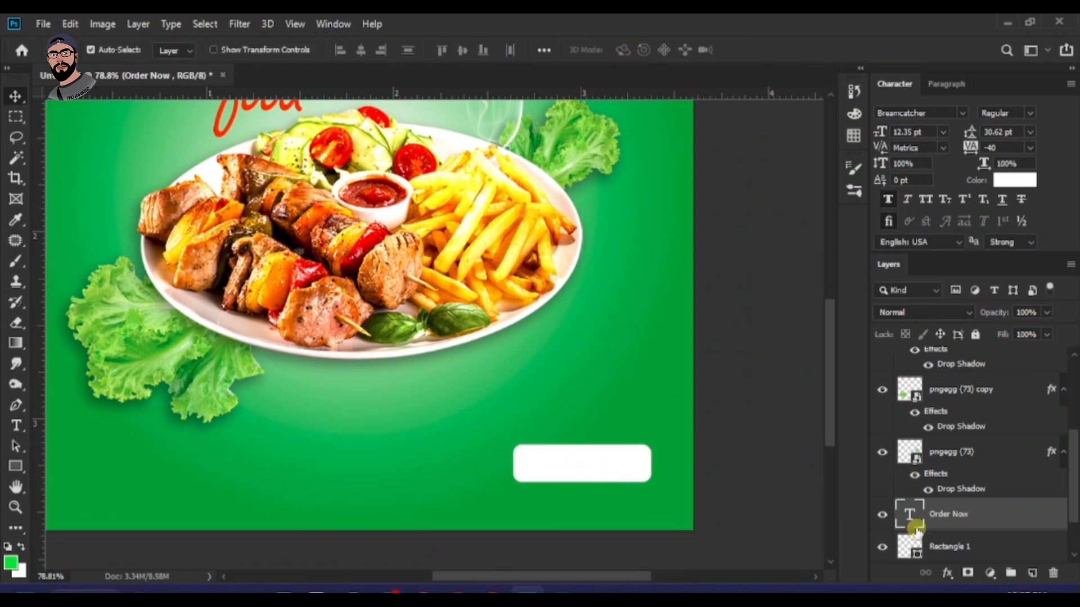
- Set the "Order Now" text colour to green 249f24, sampled from the poster background
click(1012, 181)
click(574, 499)
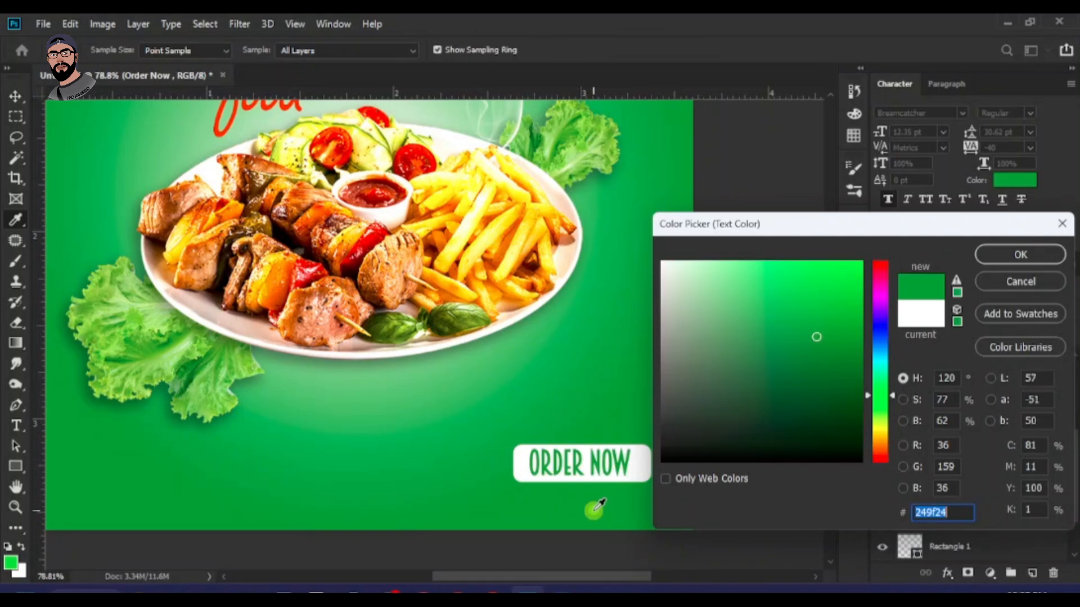
click(1020, 256)
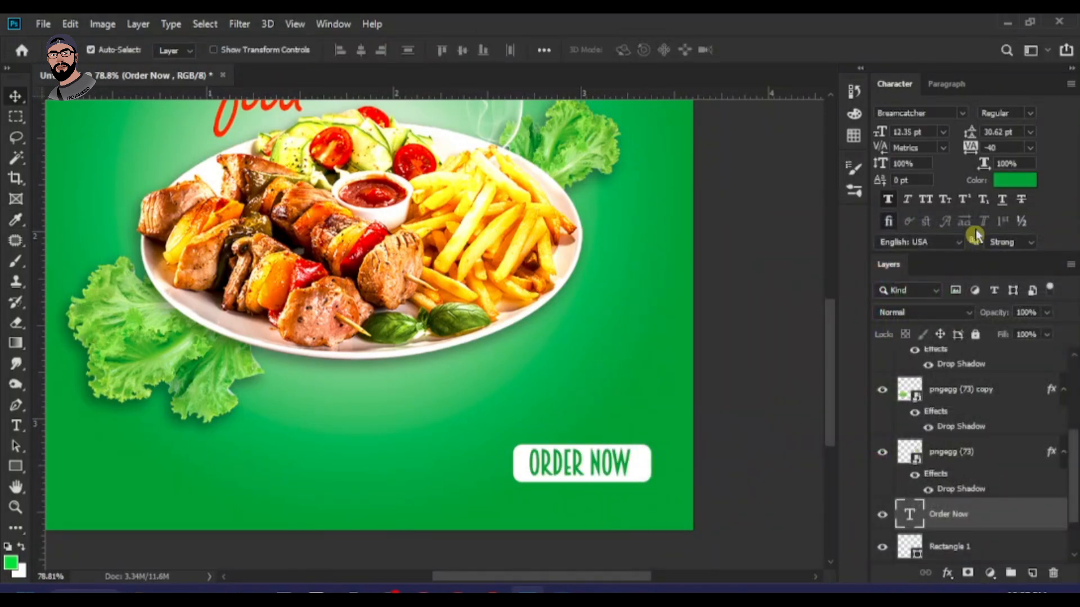
- Change the "Order Now" text font to Arial Bold
click(933, 116)
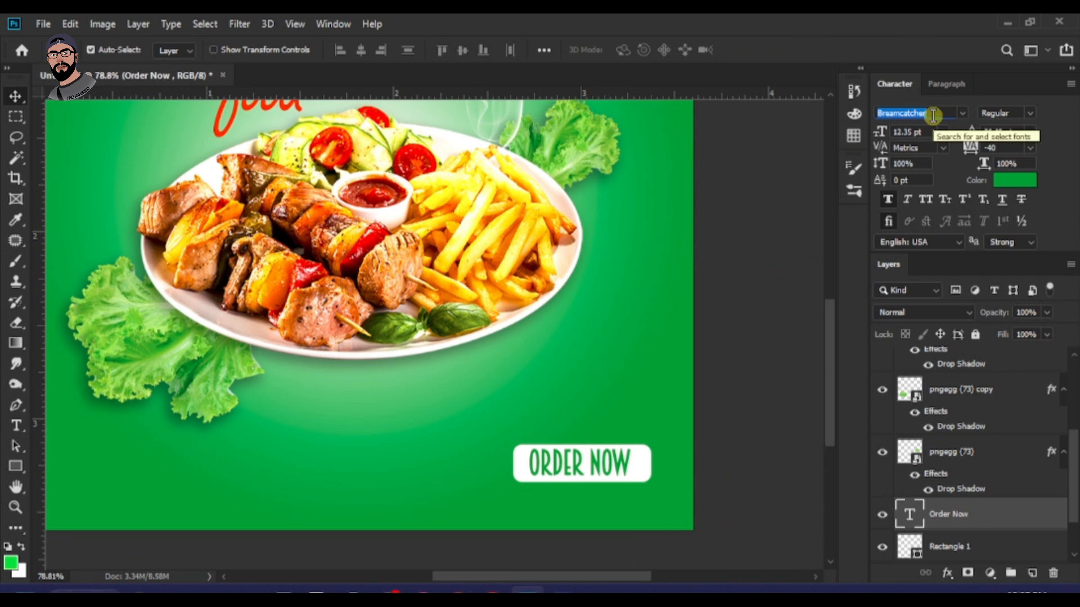
text(ar)
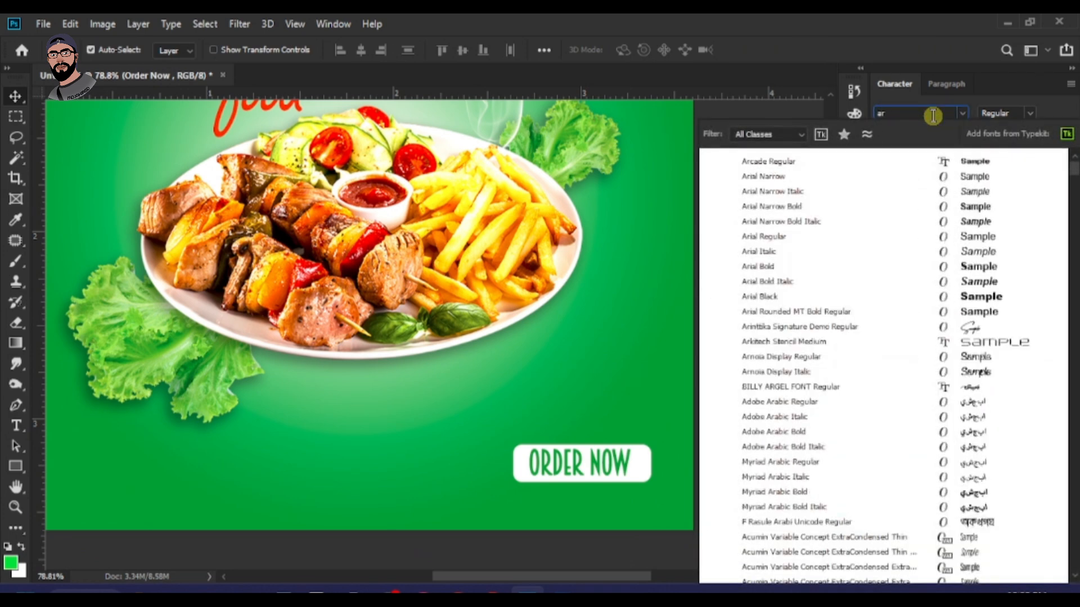
text(ial)
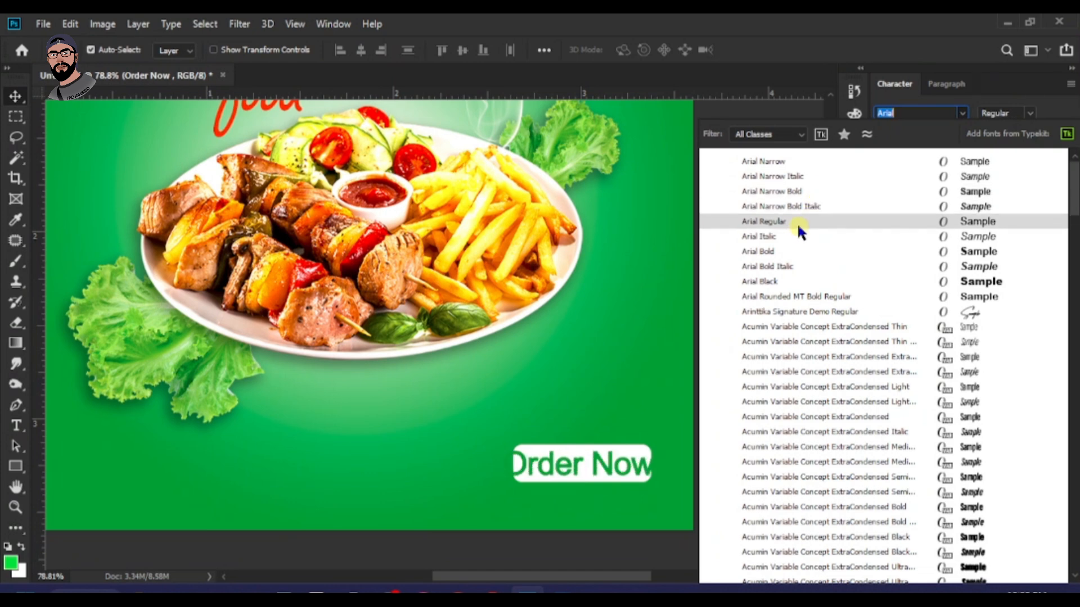
click(783, 258)
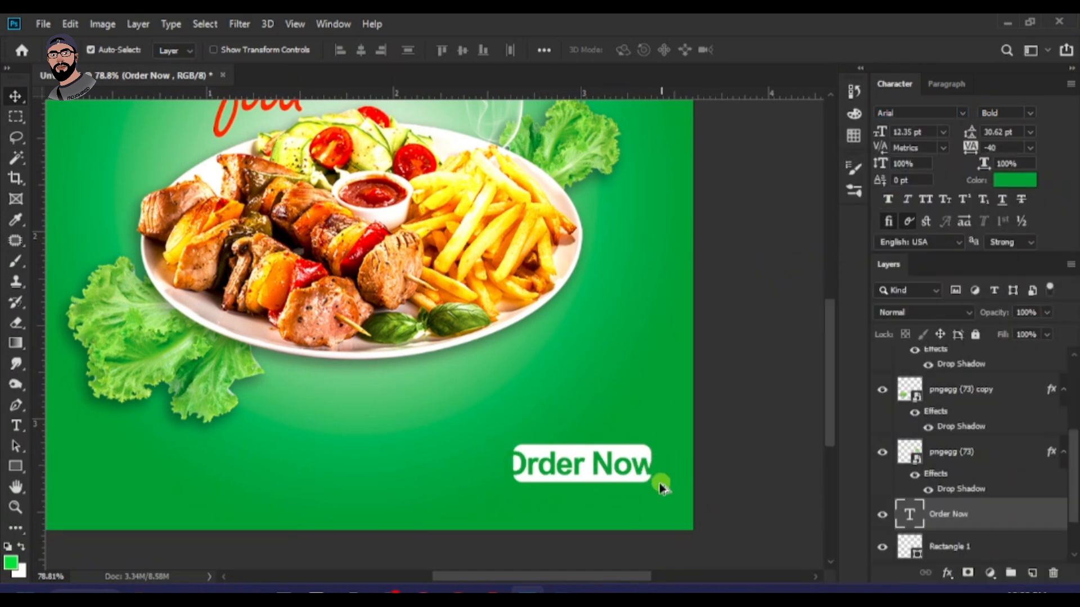
- Scale the "Order Now" text to about 76.54% so it fits inside the white rounded rectangle
scroll(657, 485, up, 1)
key(ctrl+t)
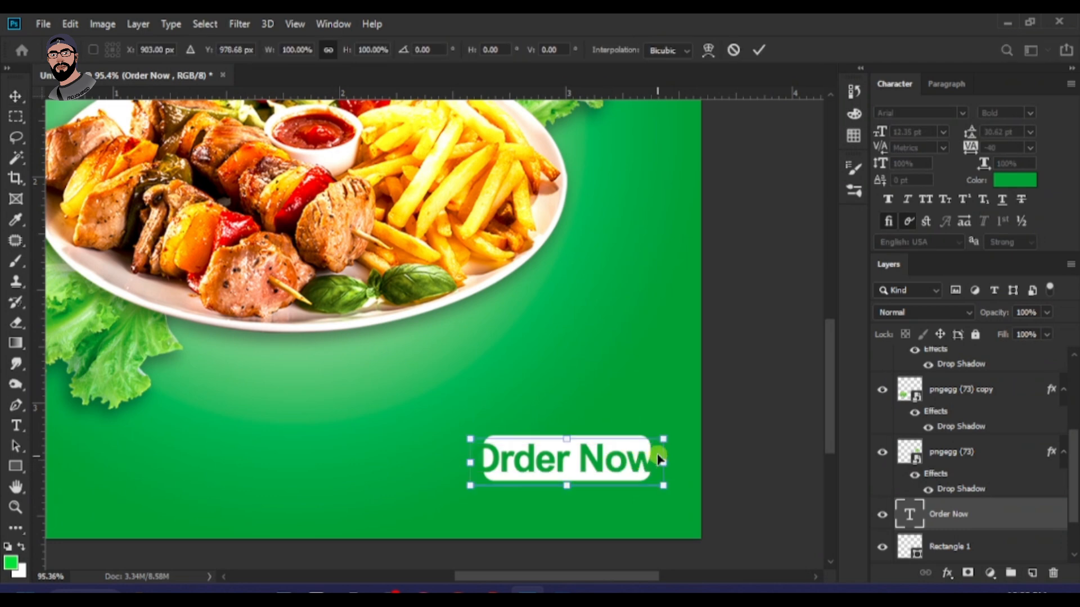
drag(662, 446, 641, 453)
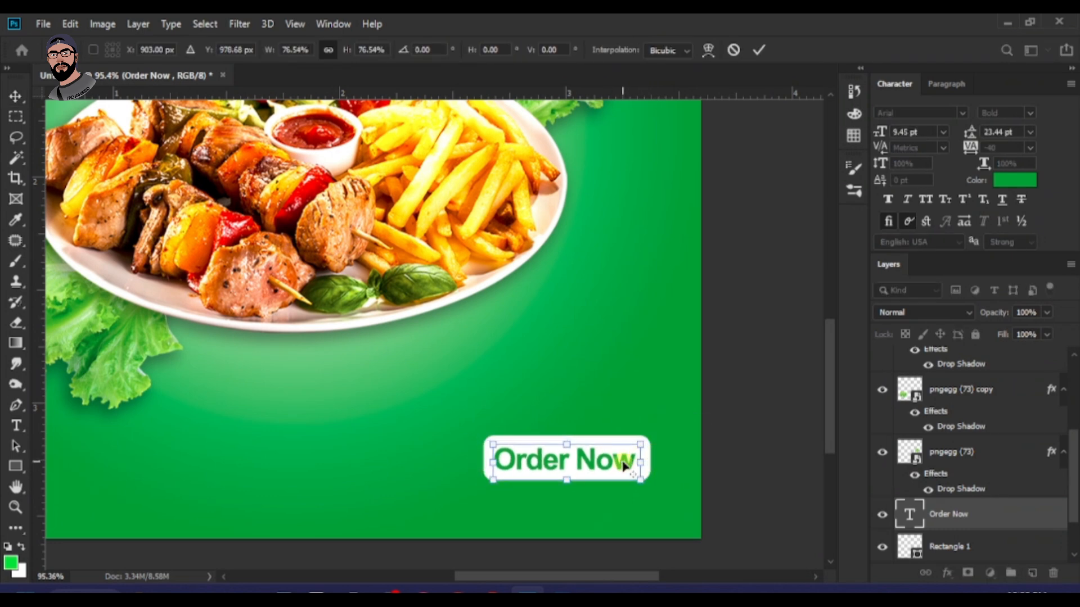
key(Return)
key(ctrl+0)
scroll(562, 535, up, 4)
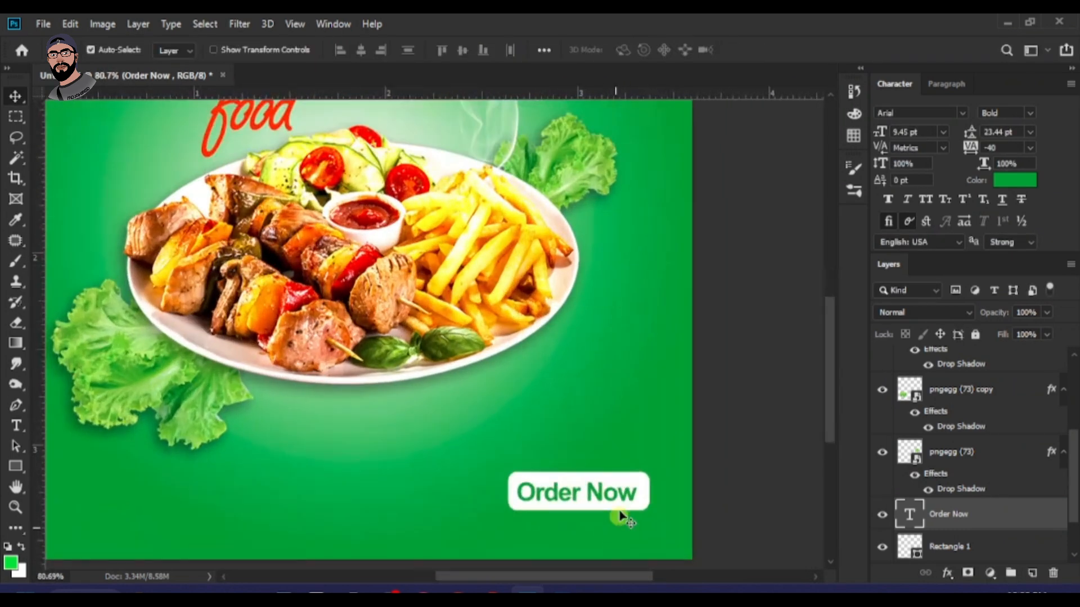
scroll(621, 513, down, 1)
drag(623, 450, 611, 441)
scroll(611, 453, up, 3)
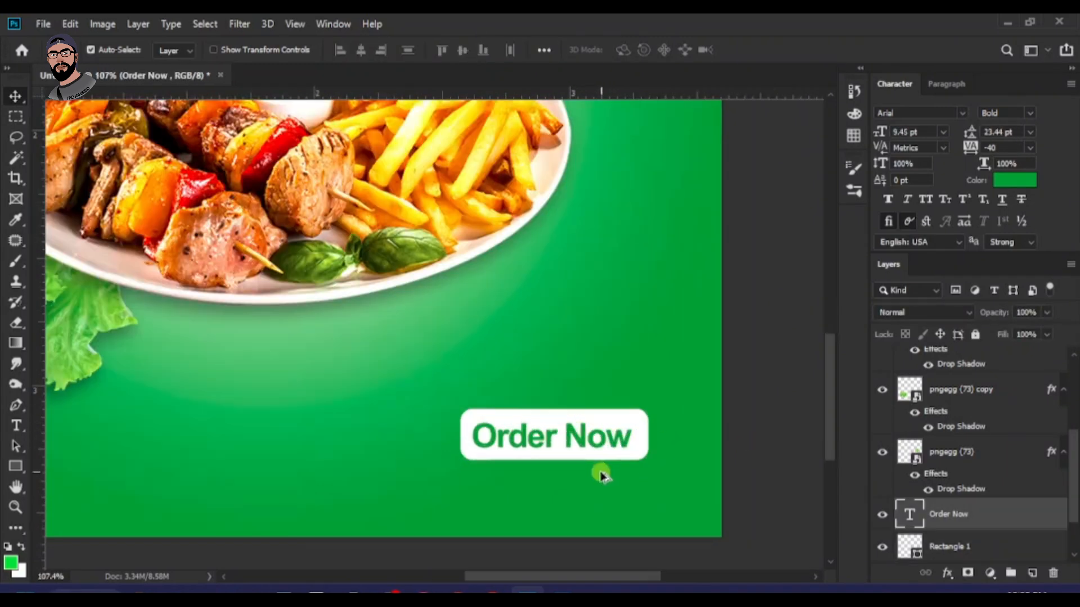
- Reduce the white rounded rectangle's height to 90%, keeping its width and the "Order Now" text centred inside it
click(615, 415)
key(ctrl)
key(ctrl+t)
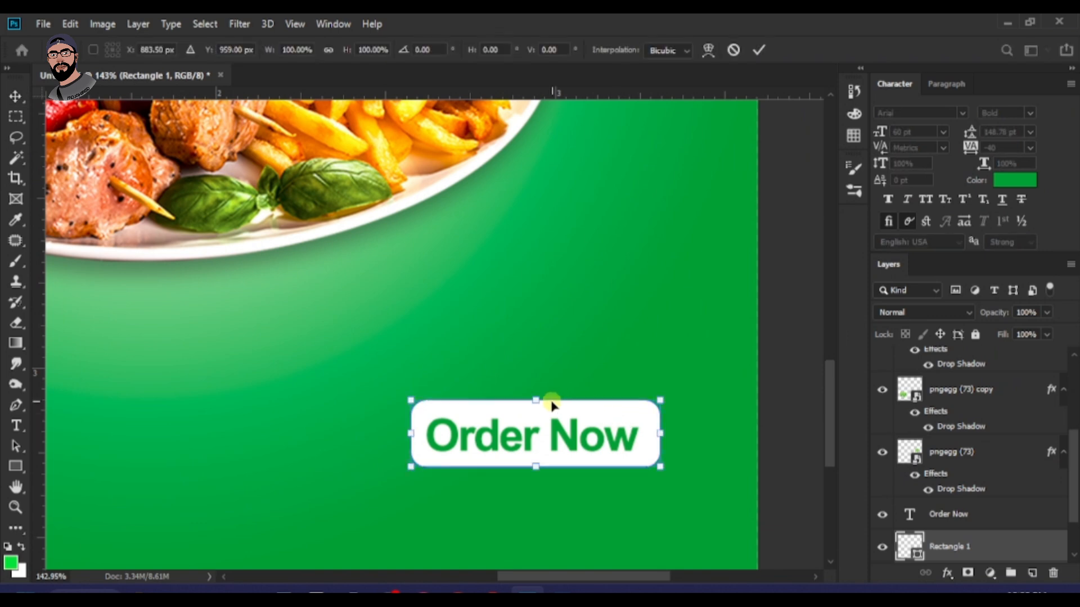
drag(534, 401, 535, 407)
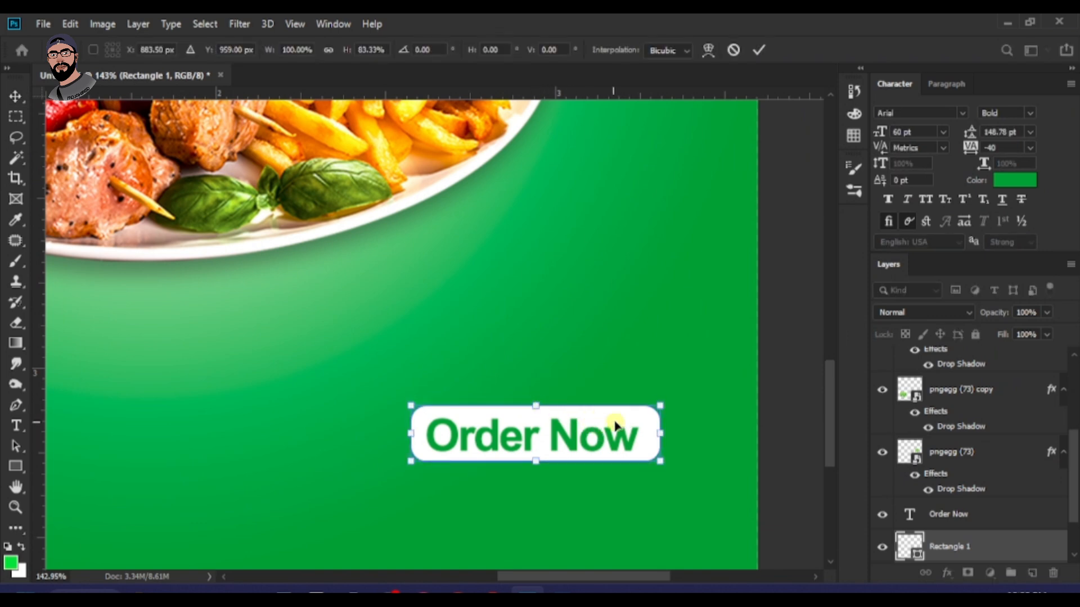
drag(538, 461, 537, 467)
key(Return)
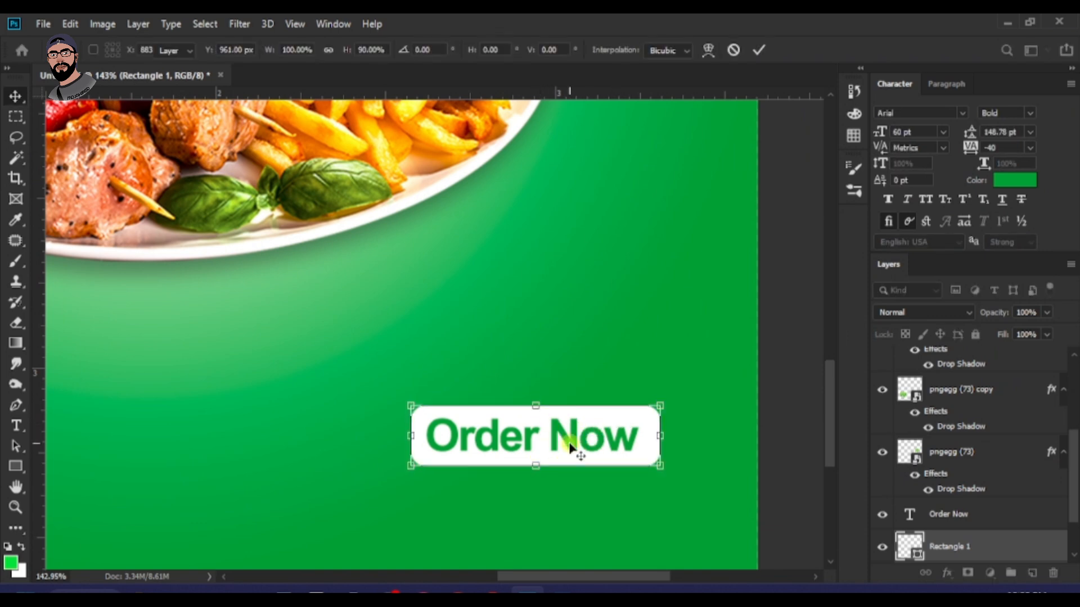
scroll(641, 448, down, 2)
scroll(641, 449, up, 1)
click(767, 468)
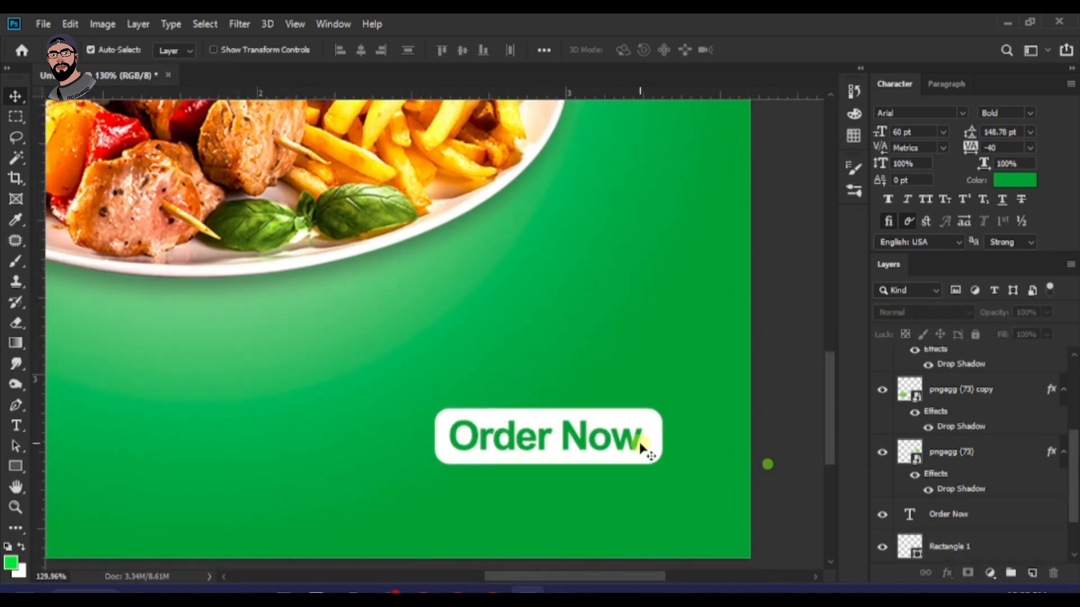
- Duplicate the "Order Now" text directly below the white button and colour the copy white, ffffff
drag(626, 441, 622, 489)
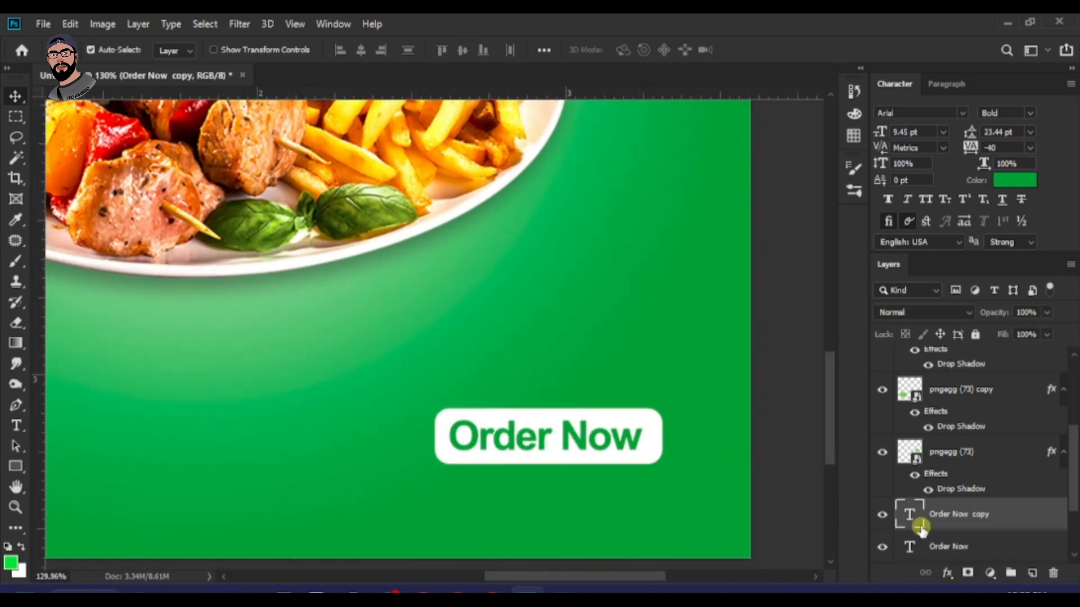
click(1015, 181)
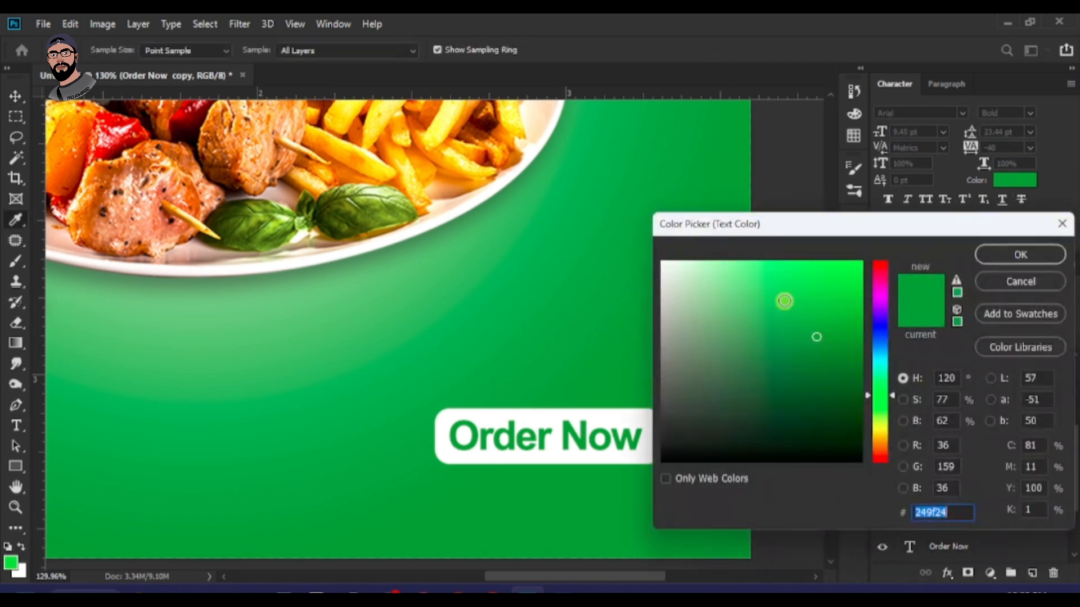
text(ffffff)
click(999, 253)
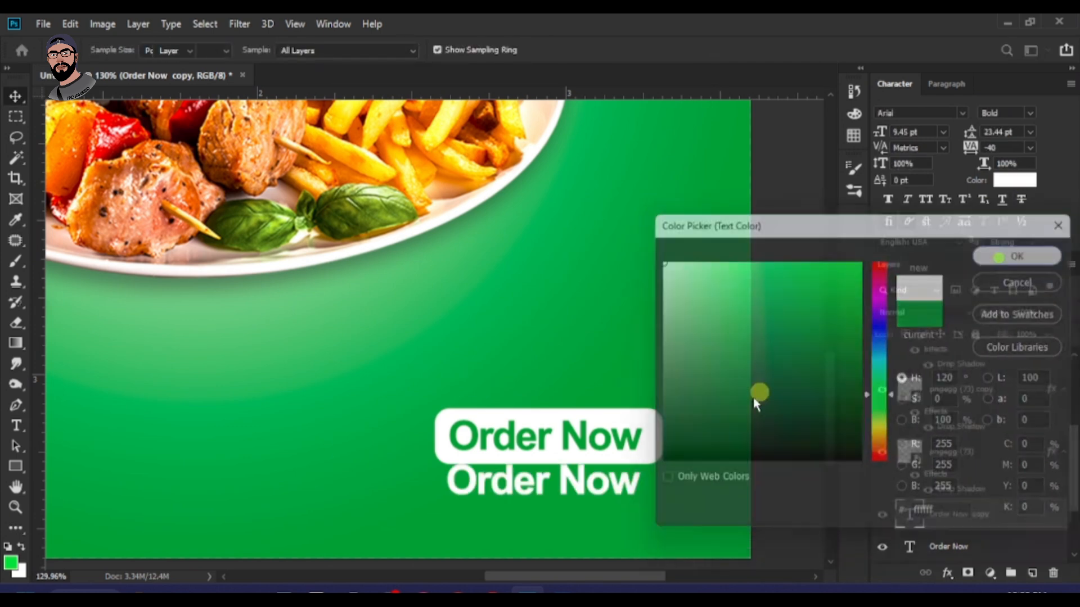
- Move the white text copy slightly lower and replace its wording with the phone number from the clipboard history
drag(622, 489, 626, 495)
double_click(627, 495)
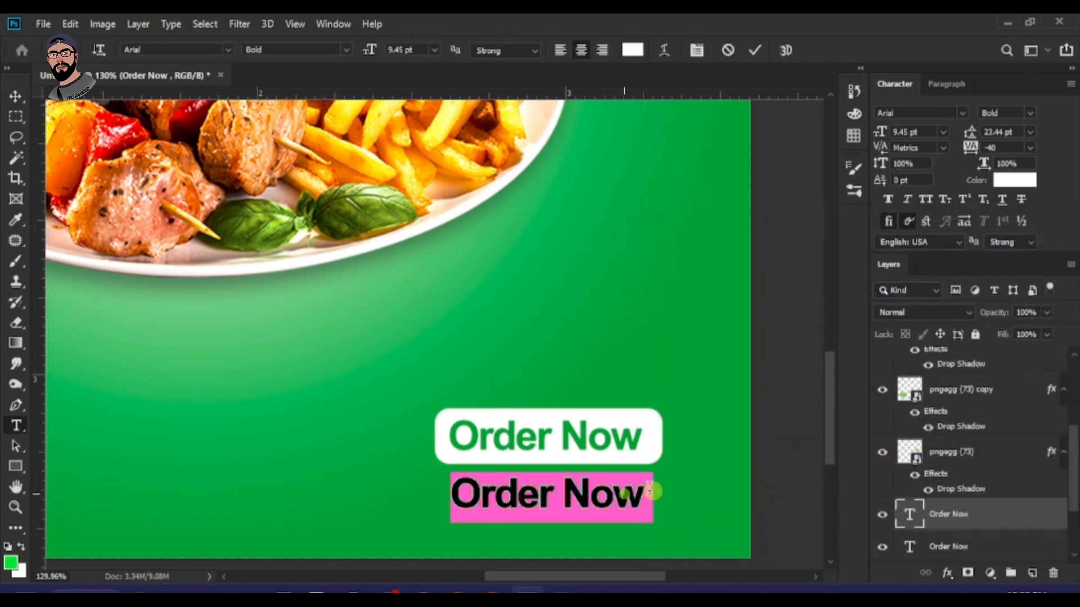
key(super+v)
scroll(911, 450, down, 3)
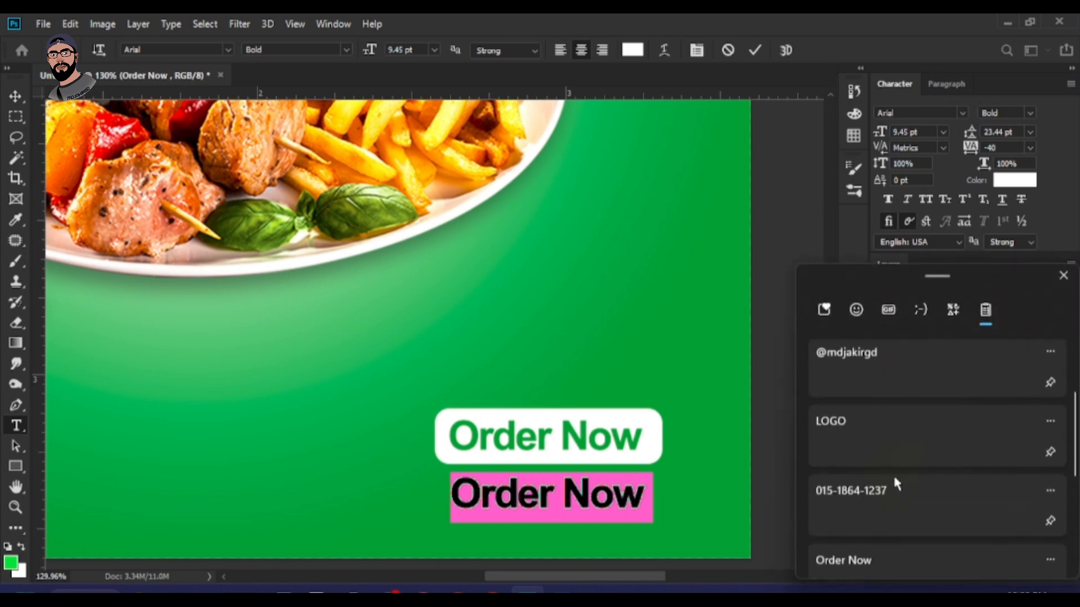
click(854, 498)
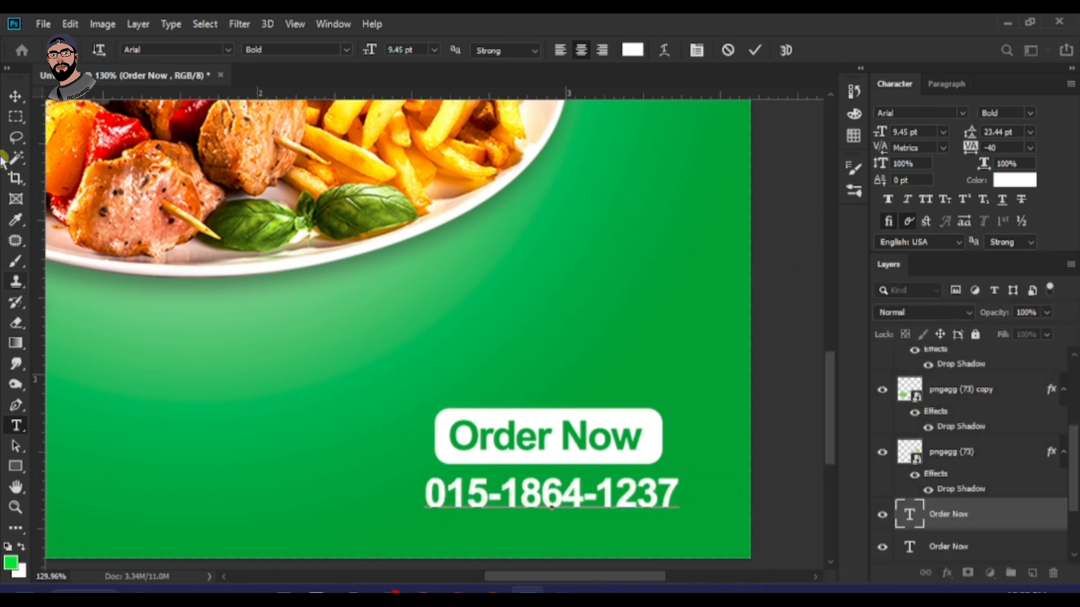
click(16, 96)
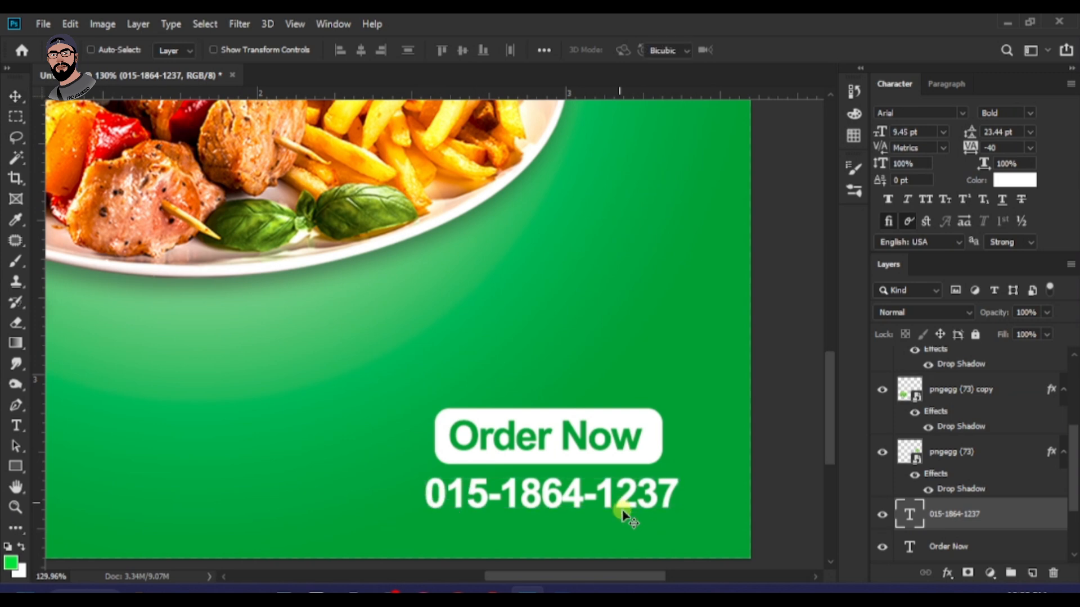
- Scale the phone number text down to about 7.33 pt so it is narrower than the "Order Now" button
key(ctrl+t)
drag(676, 474, 610, 490)
key(Return)
scroll(611, 473, down, 3)
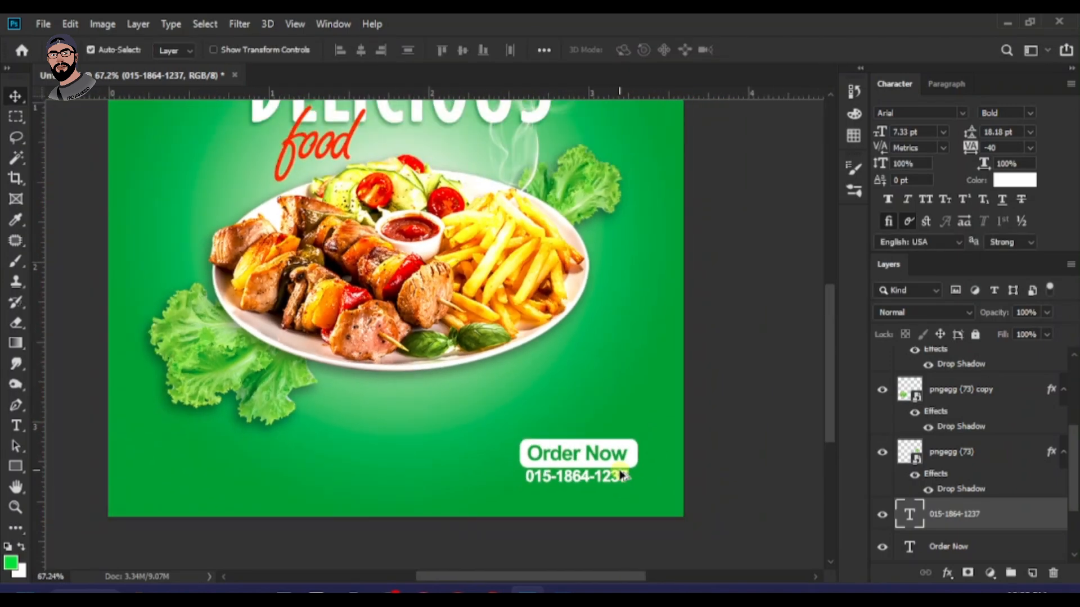
scroll(623, 475, down, 1)
scroll(602, 439, up, 4)
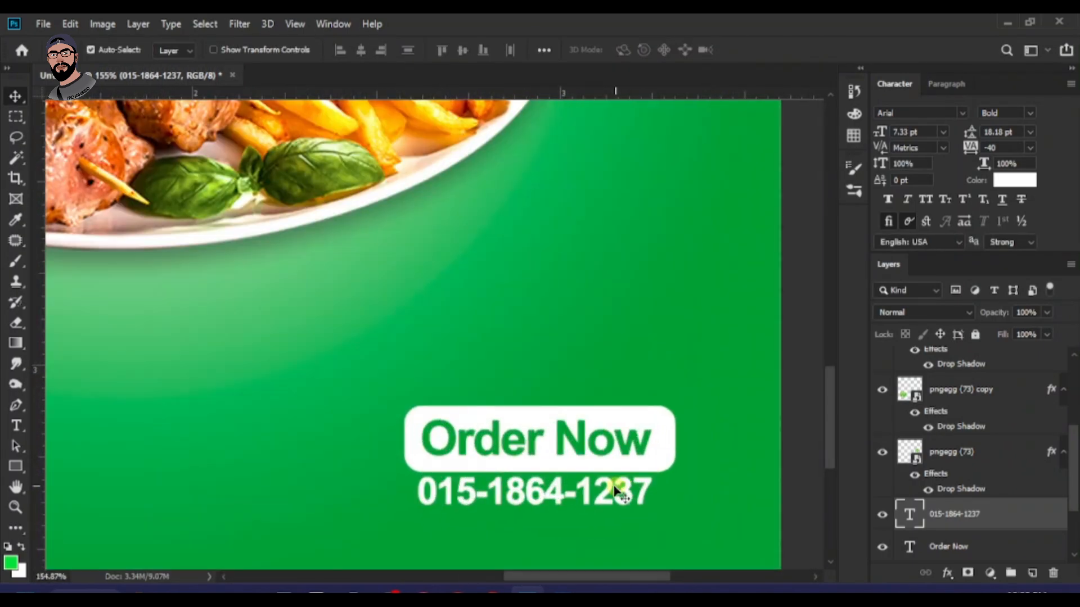
- Position the phone number a small gap below the "Order Now" button, nudging it up into place
drag(603, 497, 606, 504)
drag(605, 505, 606, 501)
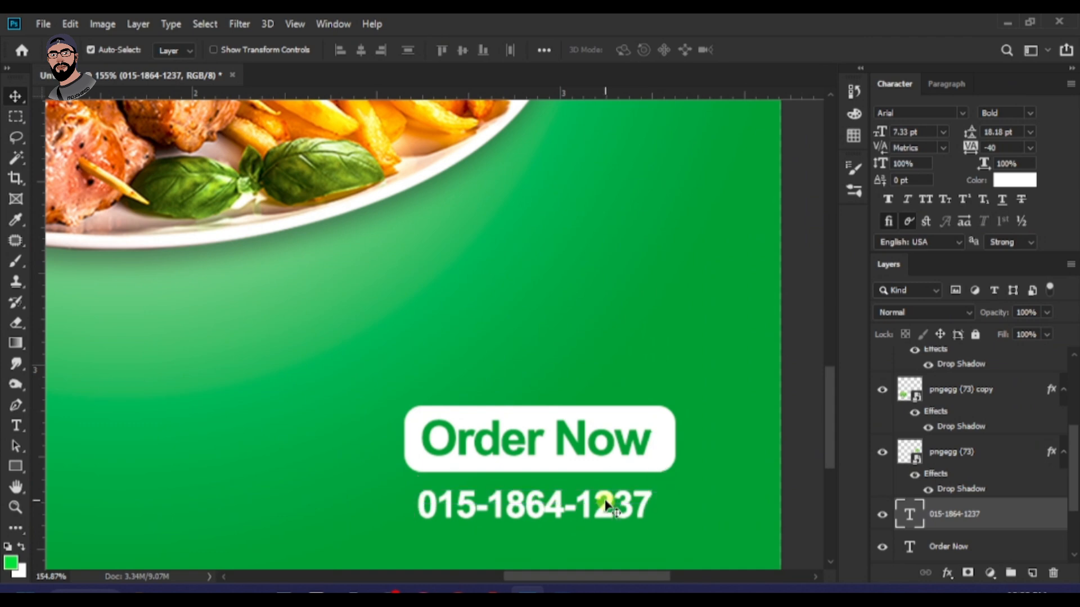
key(Up)
key(Up)
key(Up)
key(Up)
key(Up)
key(Up)
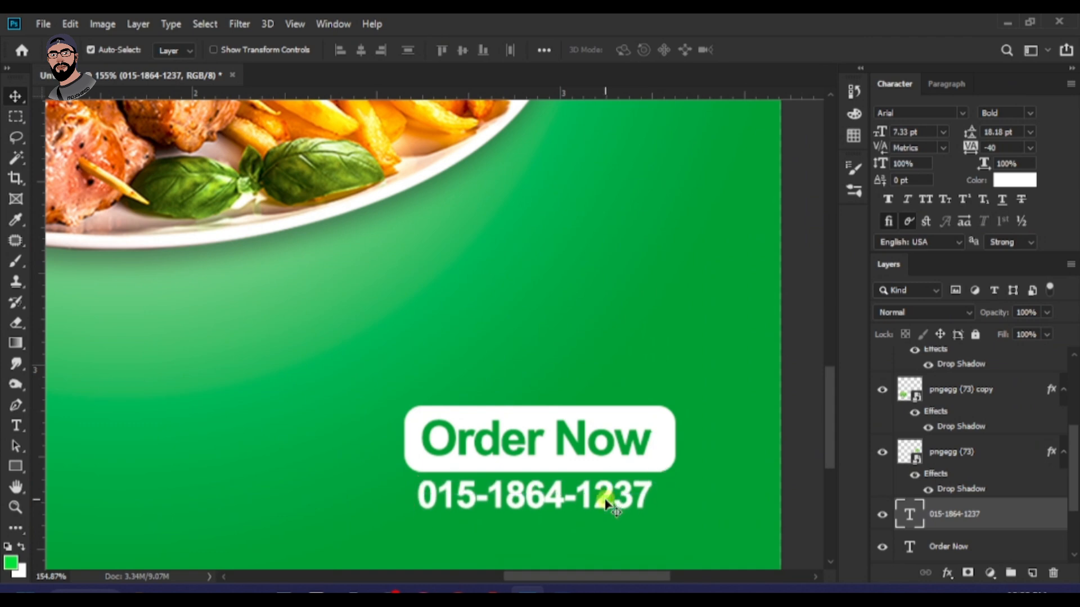
- Examine the whole poster and the placement of the "Order Now" button and phone number
key(ctrl+0)
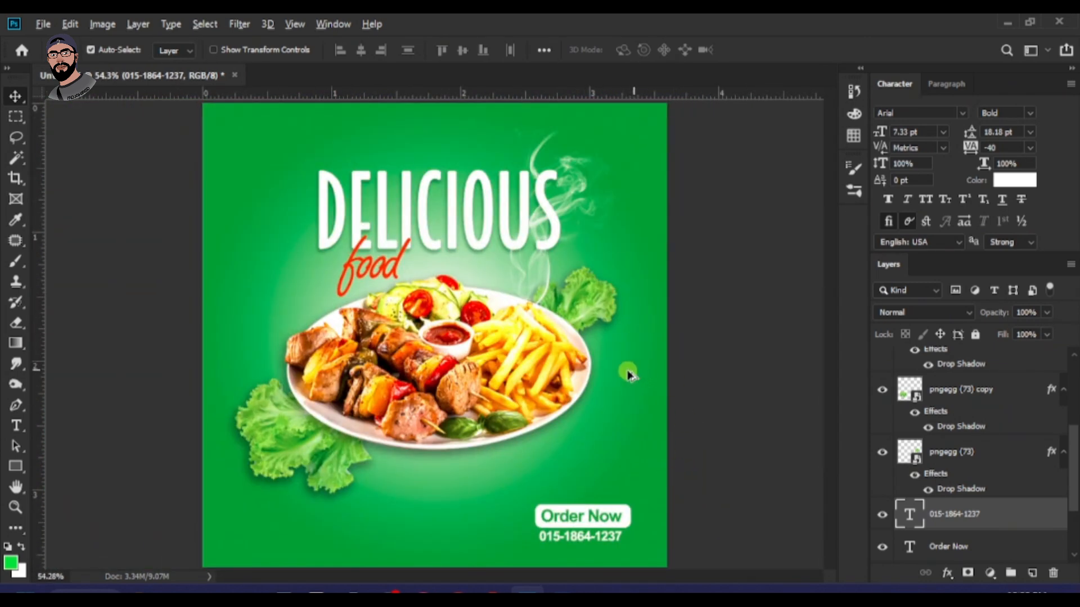
scroll(356, 247, down, 1)
scroll(627, 477, up, 5)
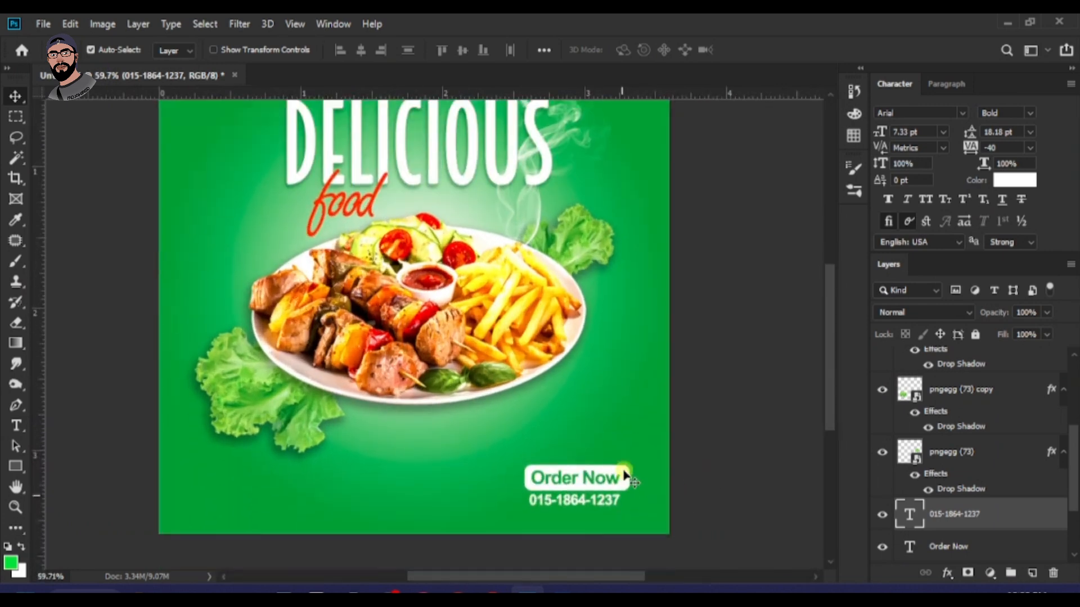
scroll(641, 509, down, 3)
scroll(431, 488, down, 2)
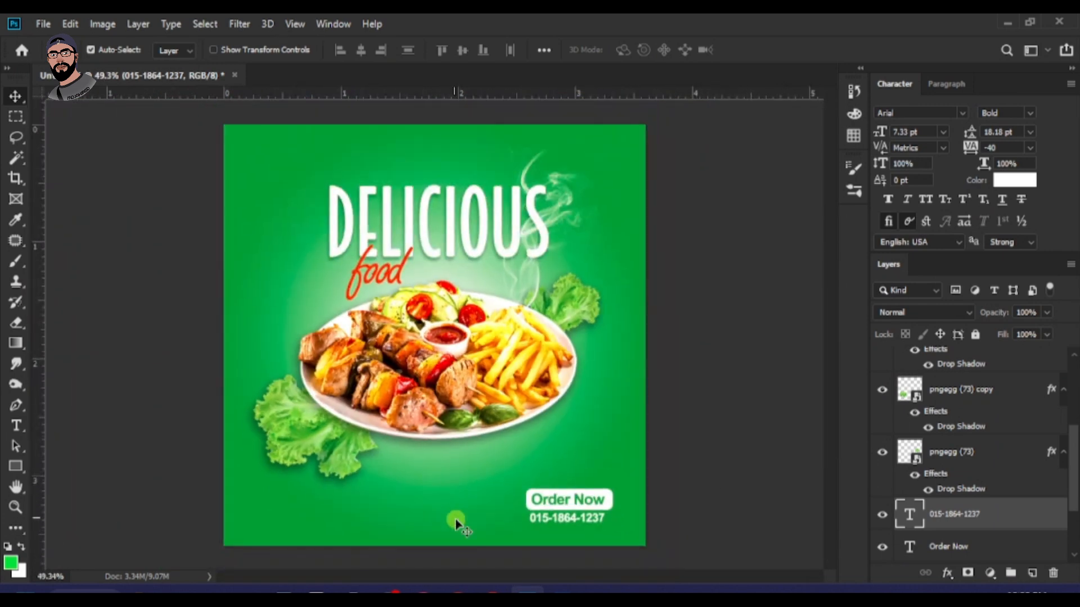
scroll(360, 518, up, 2)
scroll(366, 522, down, 2)
scroll(311, 504, up, 2)
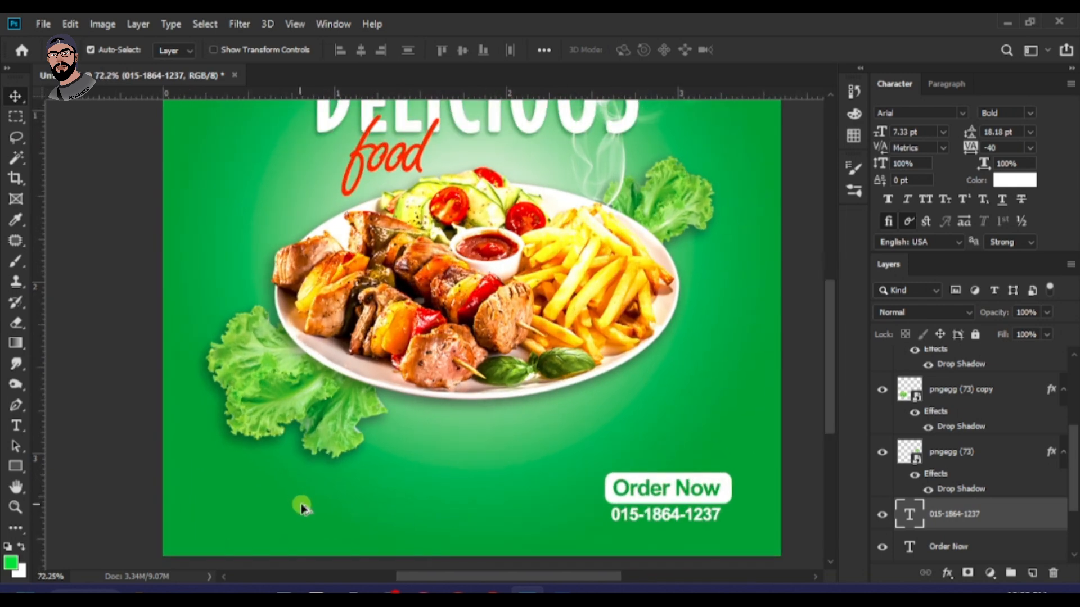
- Place the white social media icon strip from the Pictures folder and scale it down near the poster's lower-left corner
mouse_move(180, 589)
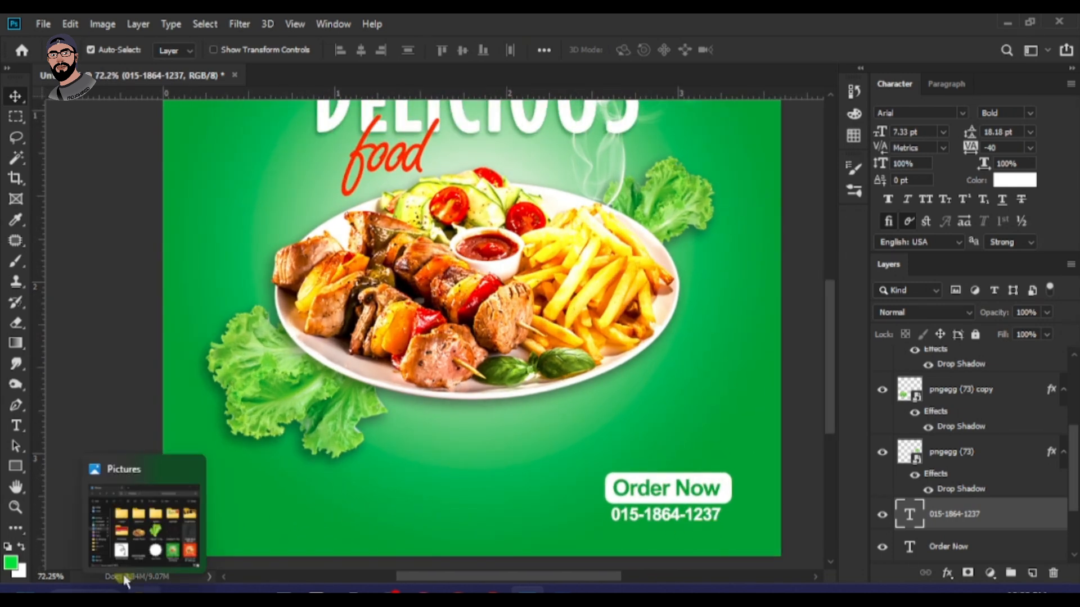
click(123, 540)
mouse_move(776, 454)
mouse_down()
mouse_move(347, 499)
mouse_move(336, 507)
mouse_move(787, 463)
mouse_move(776, 472)
mouse_move(562, 467)
mouse_move(361, 542)
mouse_up()
drag(731, 346, 572, 515)
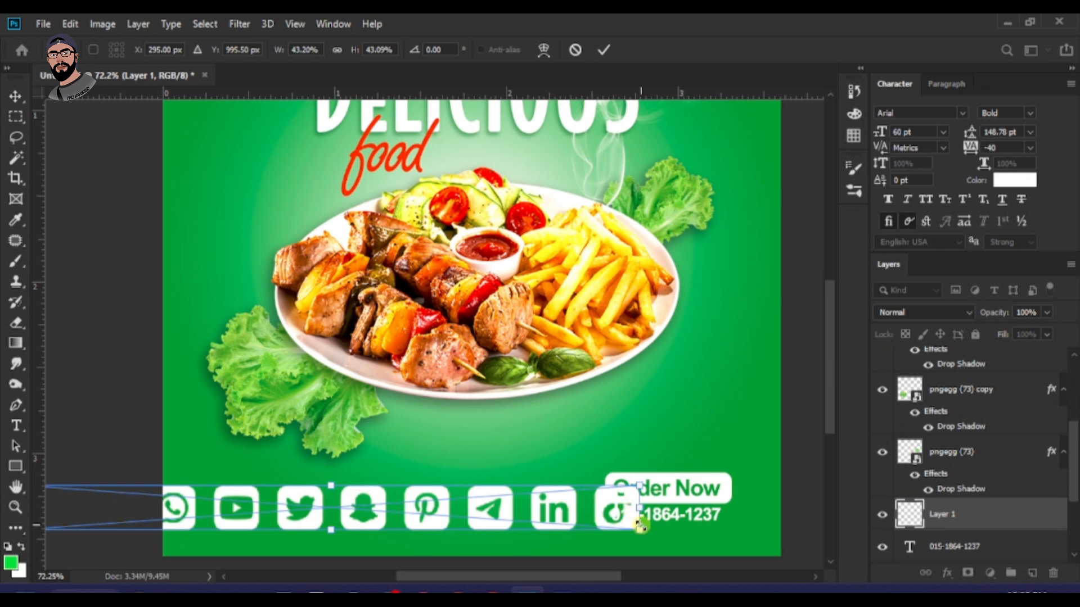
drag(639, 525, 412, 517)
key(Return)
- Duplicate the phone number text above the social icons and replace it with the social media handle from the clipboard history
drag(641, 514, 258, 494)
double_click(299, 494)
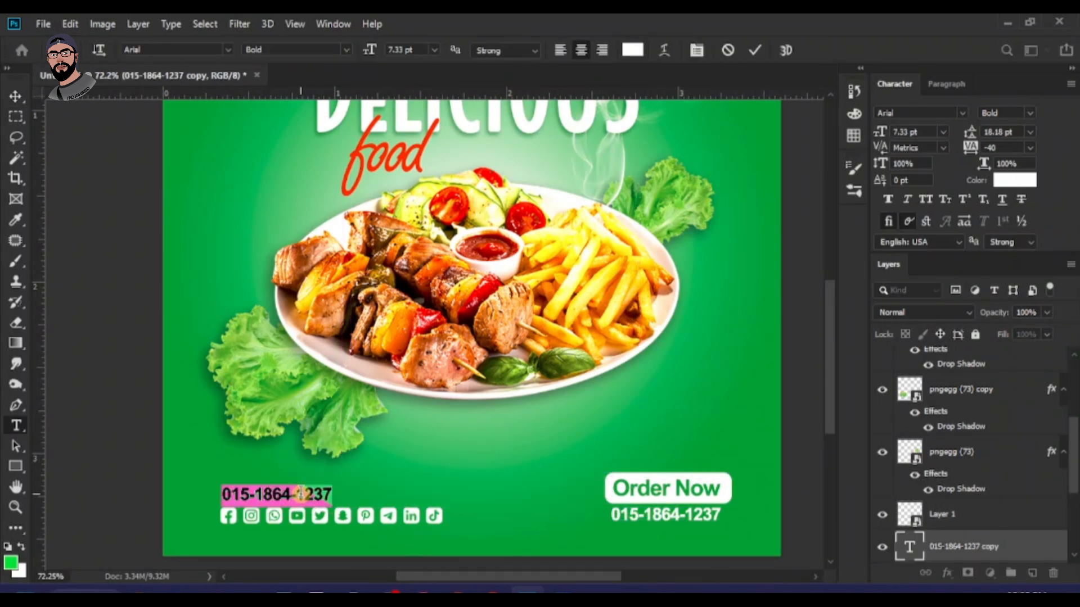
key(super+v)
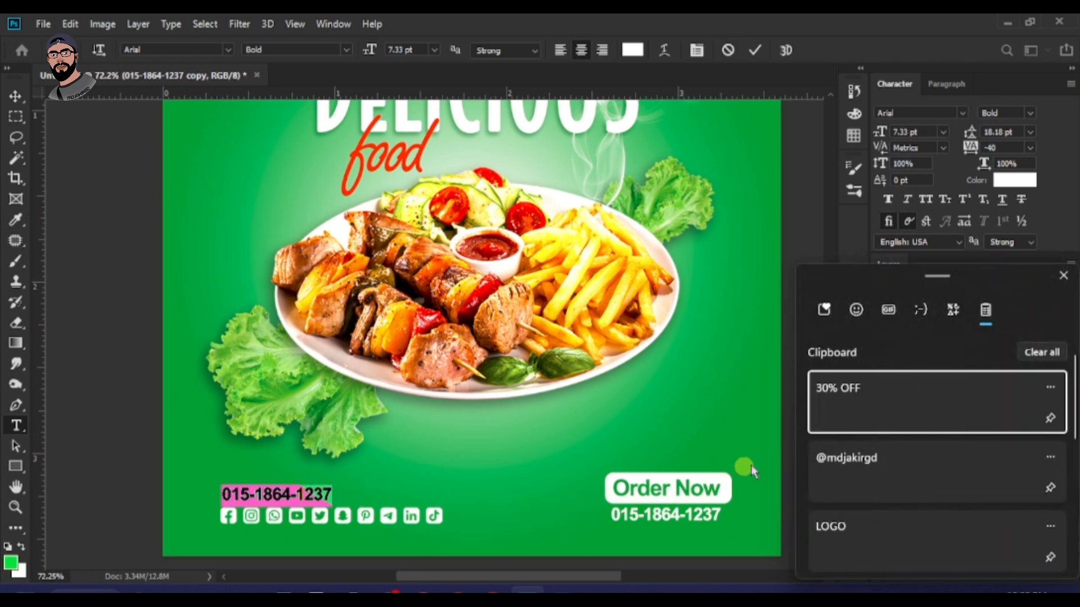
click(865, 489)
click(15, 106)
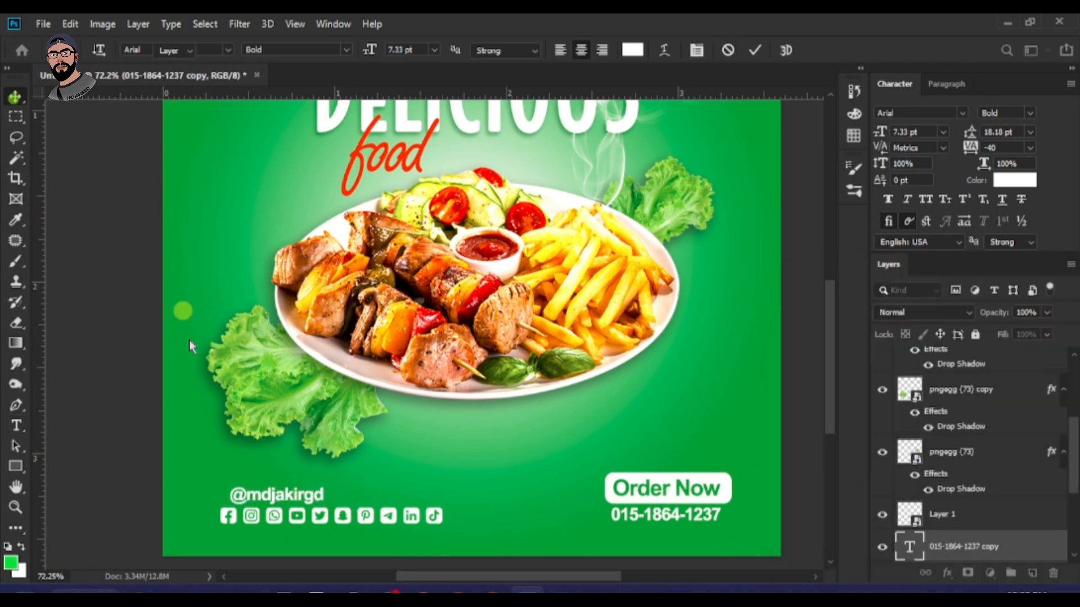
- Align the social media handle with the left edge of the icon row and check the full poster
scroll(202, 519, up, 3)
drag(331, 475, 308, 474)
scroll(365, 453, down, 5)
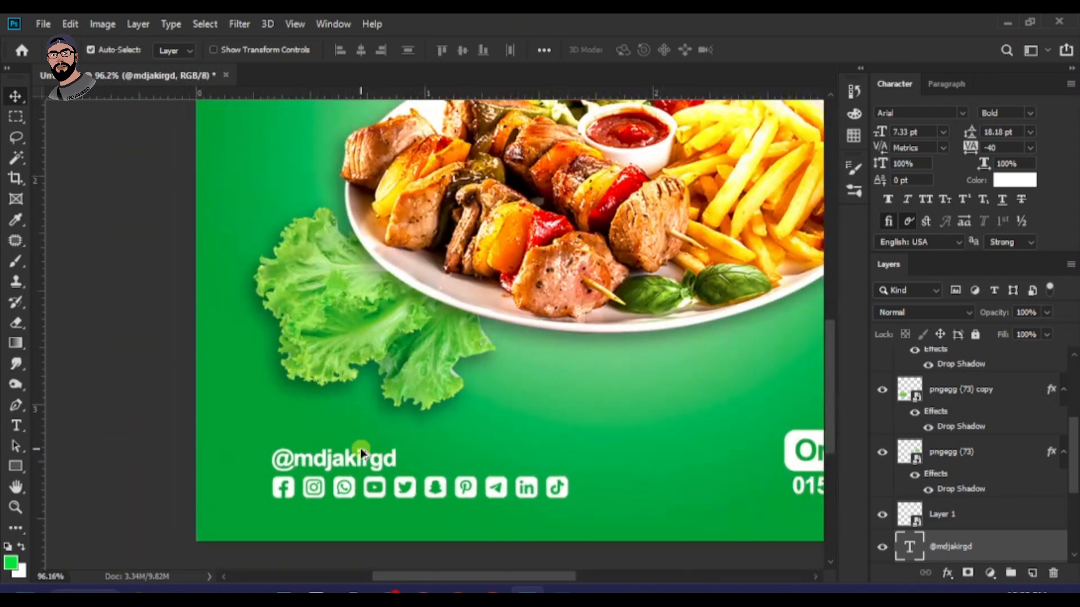
scroll(351, 517, up, 2)
scroll(350, 516, down, 2)
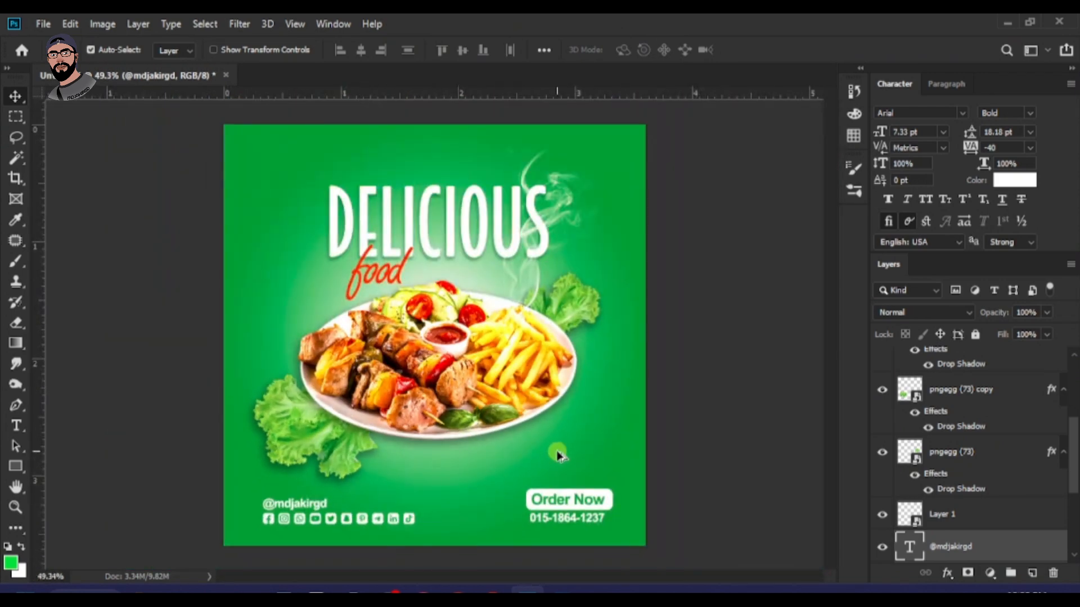
scroll(471, 513, down, 1)
scroll(534, 393, up, 2)
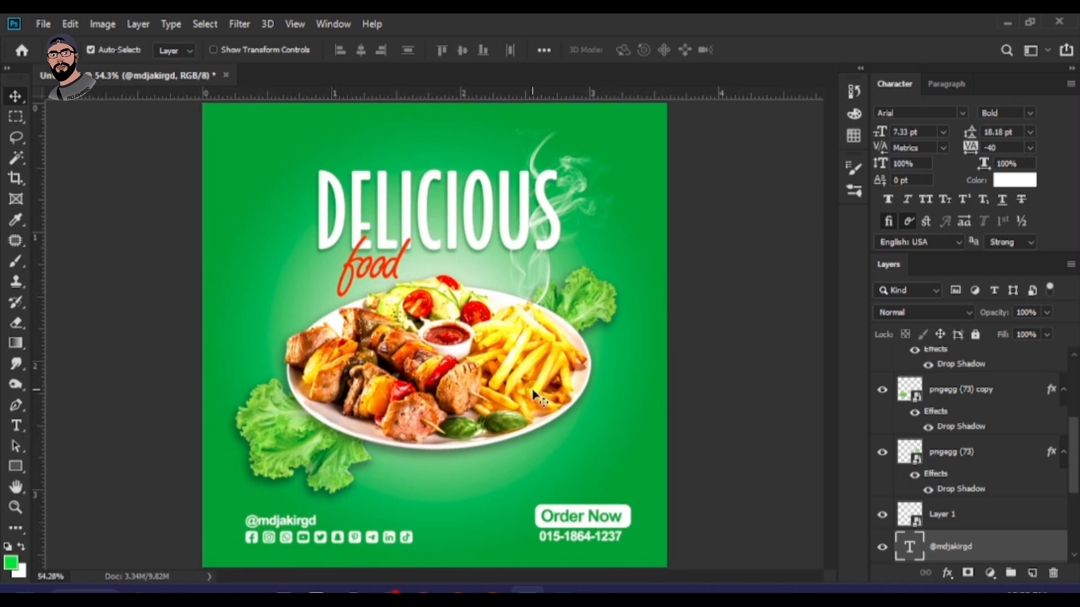
- Move the social media handle up slightly to widen its gap above the icon row
scroll(309, 520, up, 3)
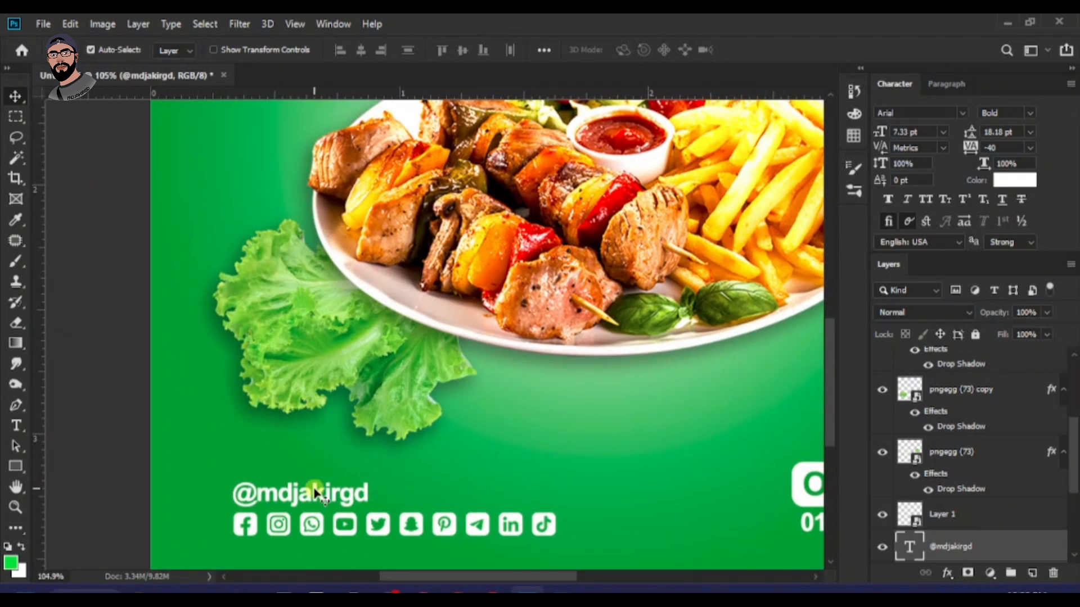
drag(346, 528, 357, 483)
scroll(354, 484, down, 3)
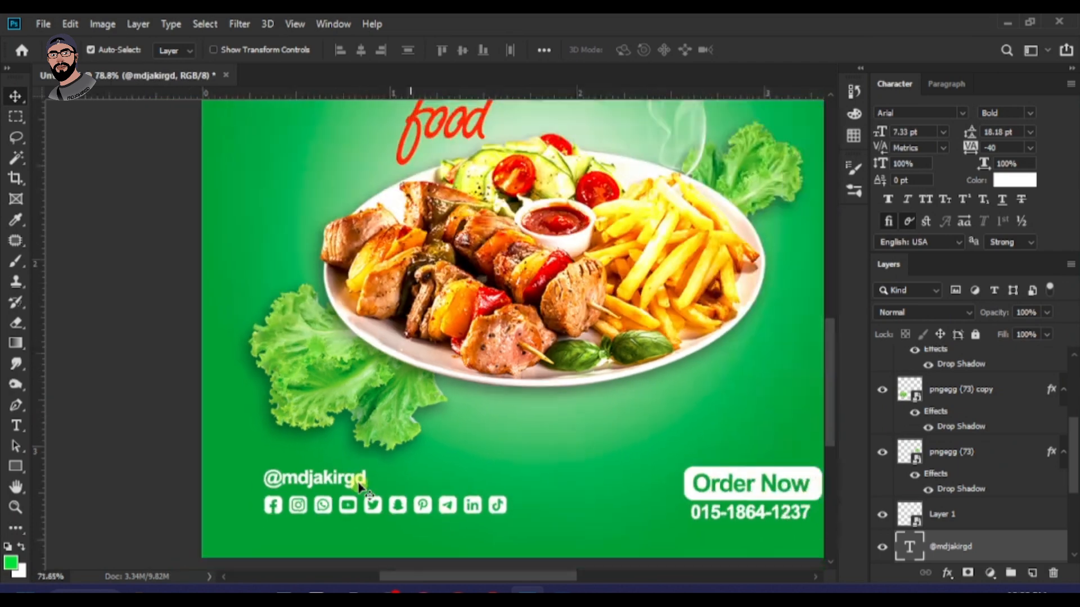
scroll(506, 405, down, 2)
scroll(548, 354, up, 1)
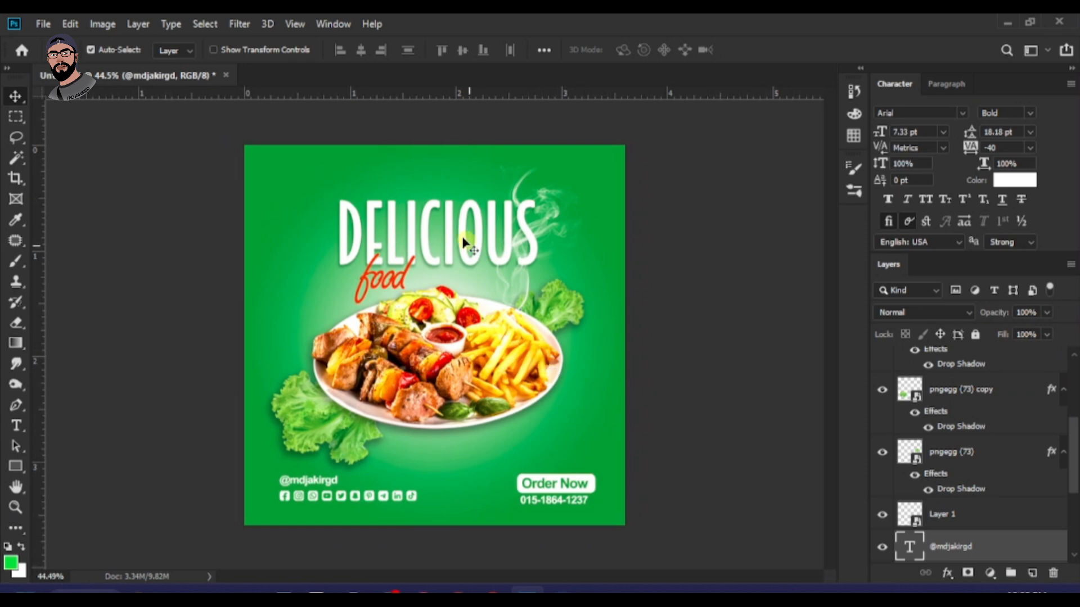
- Duplicate the phone number near the poster's upper-left corner and replace the copied text with "LOGO" from the clipboard history
scroll(463, 242, up, 2)
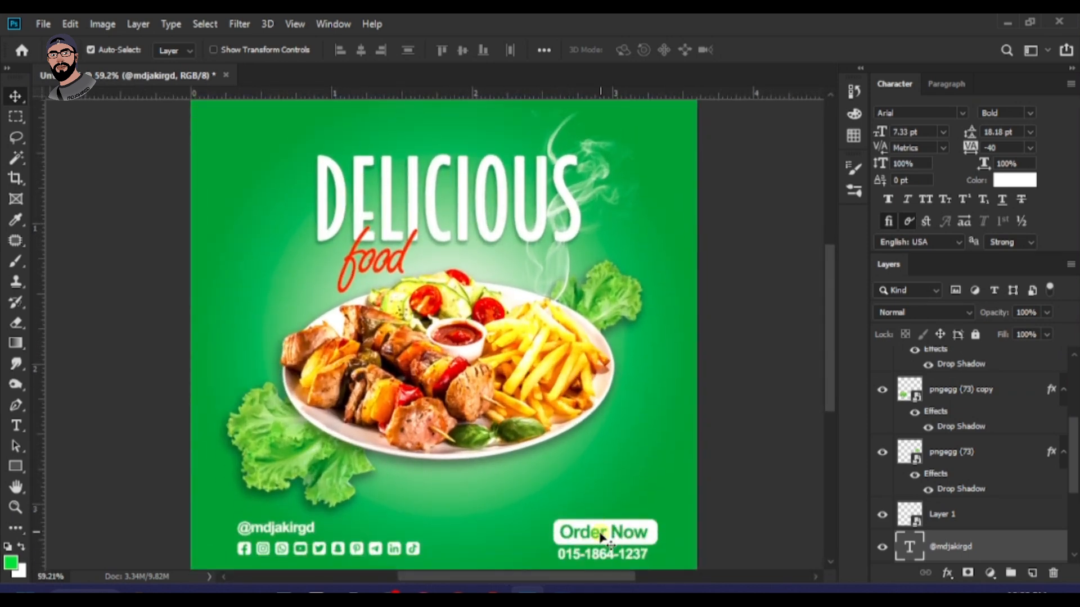
drag(601, 557, 286, 135)
scroll(247, 146, up, 3)
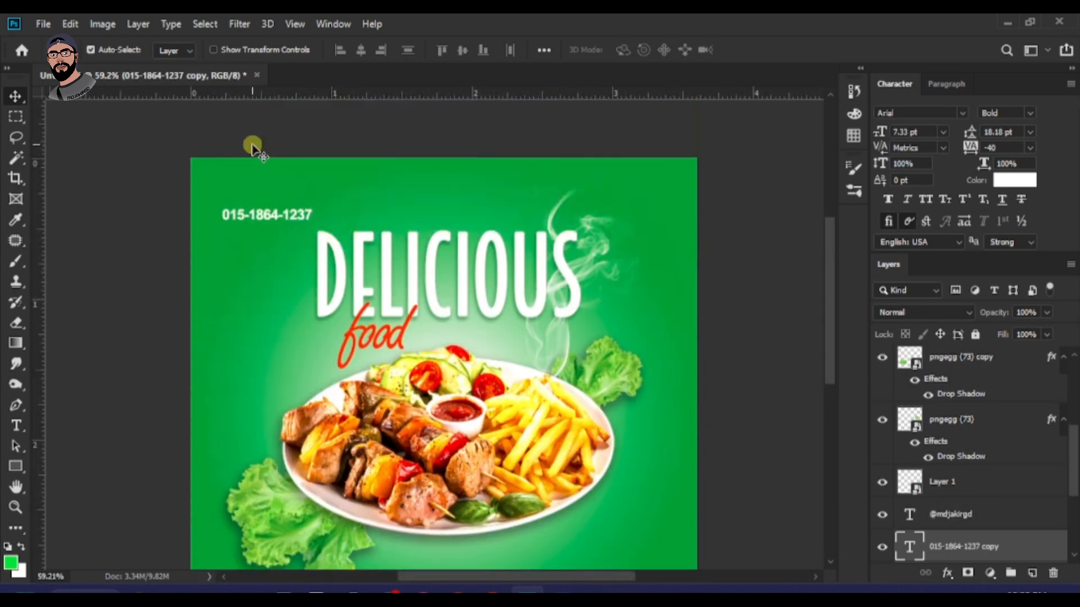
scroll(303, 264, up, 1)
double_click(306, 250)
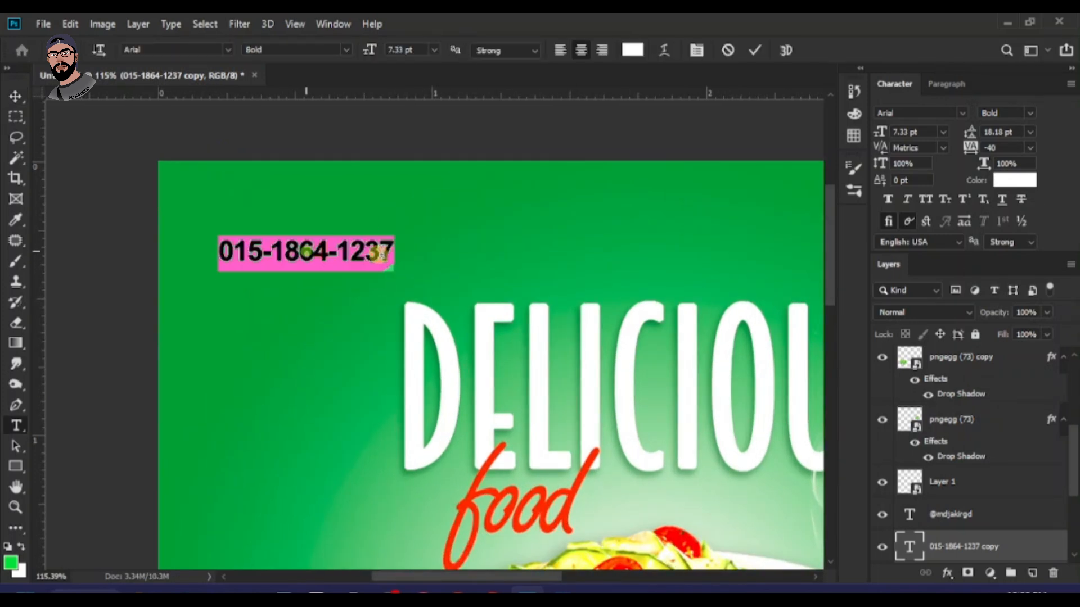
key(super+v)
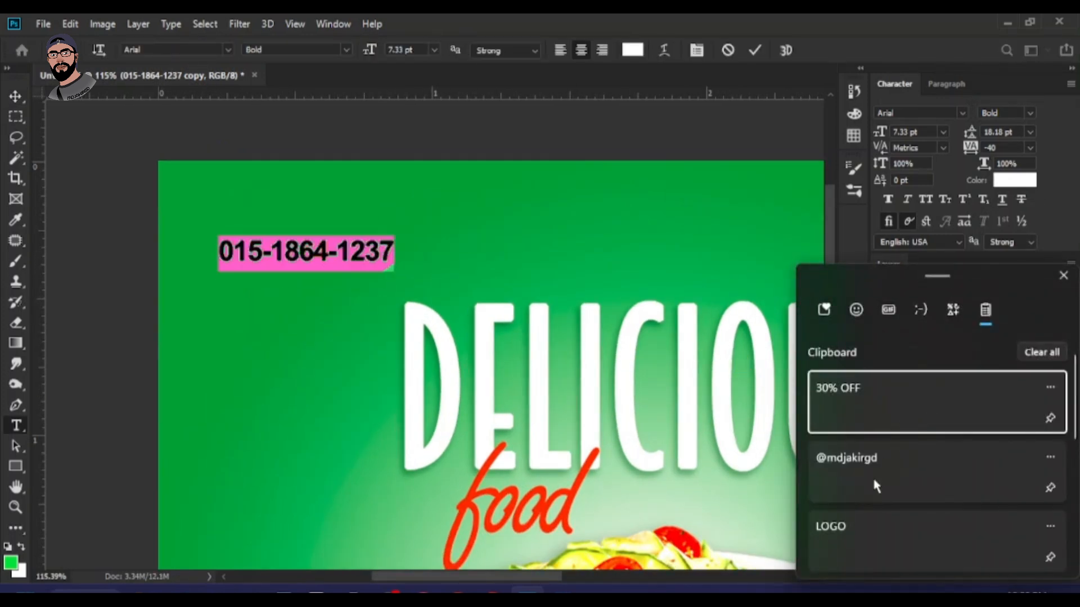
click(859, 532)
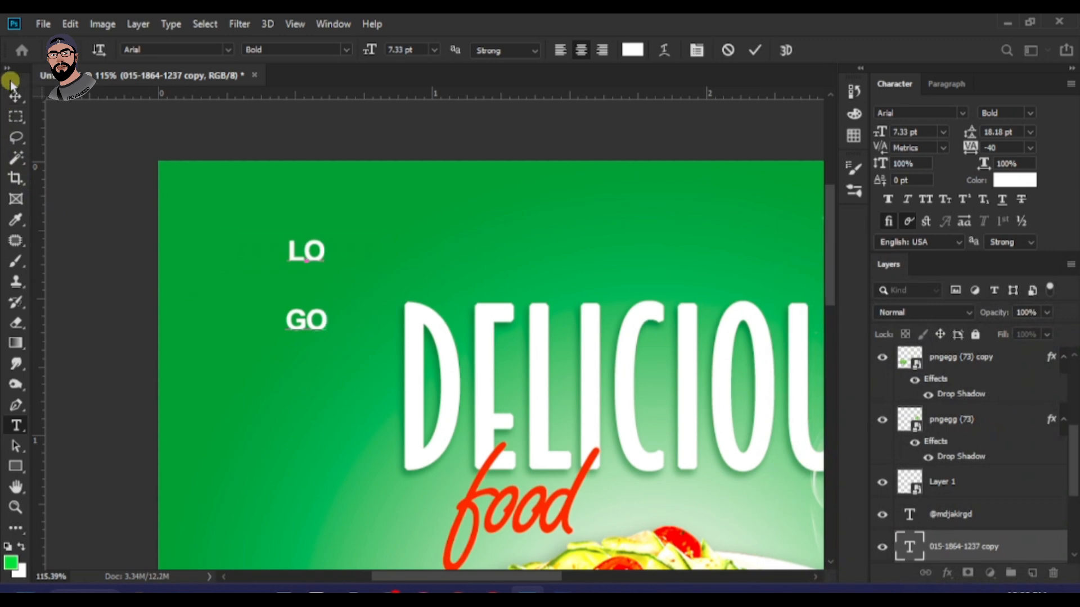
- Move the split "LO GO" text closer to the poster's upper-left corner and join its two lines into "LOGO"
click(14, 99)
drag(325, 256, 267, 236)
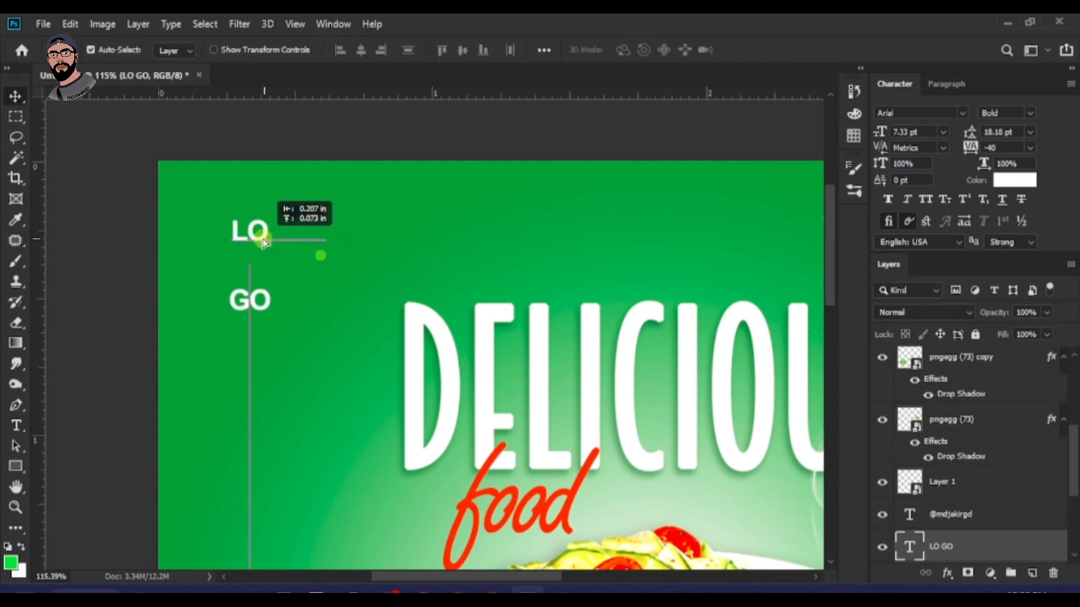
double_click(243, 305)
click(228, 303)
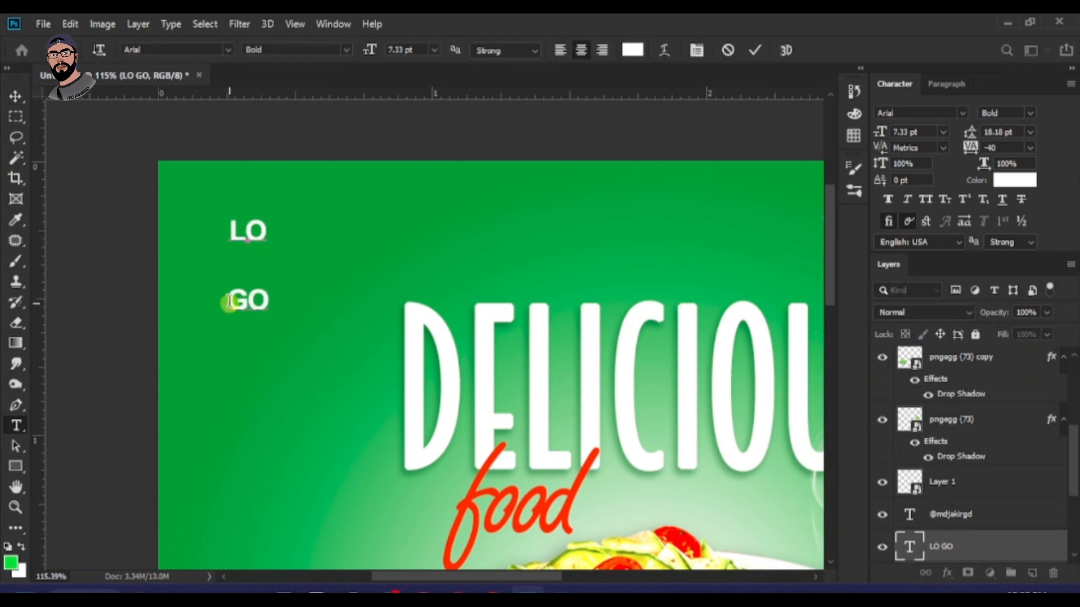
key(BackSpace)
click(14, 96)
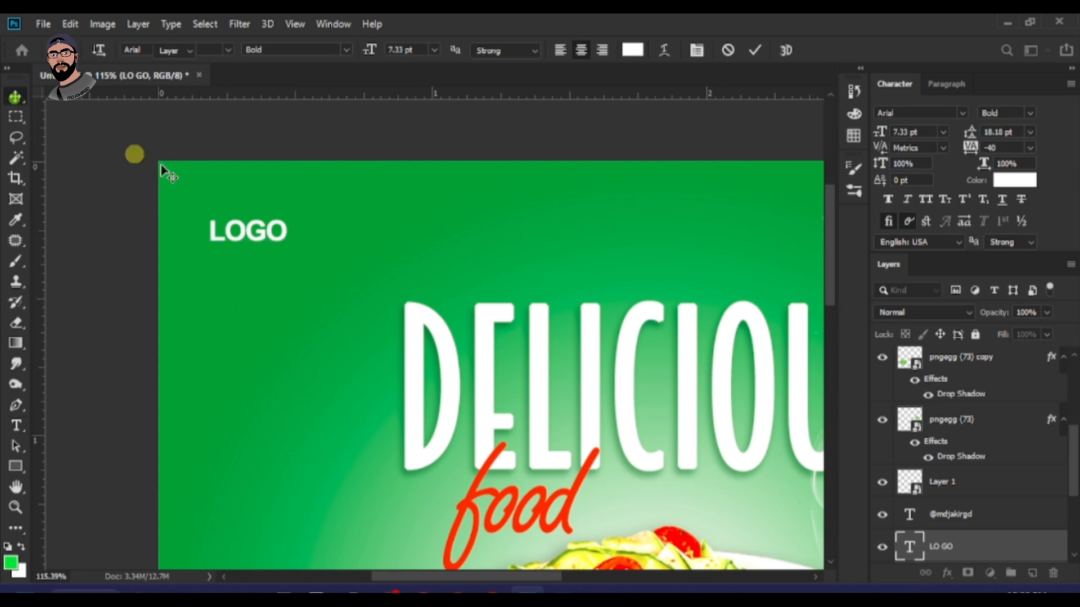
- Scale the LOGO text up to about 10.38 pt
drag(258, 236, 338, 295)
key(ctrl+t)
key(Return)
key(ctrl+0)
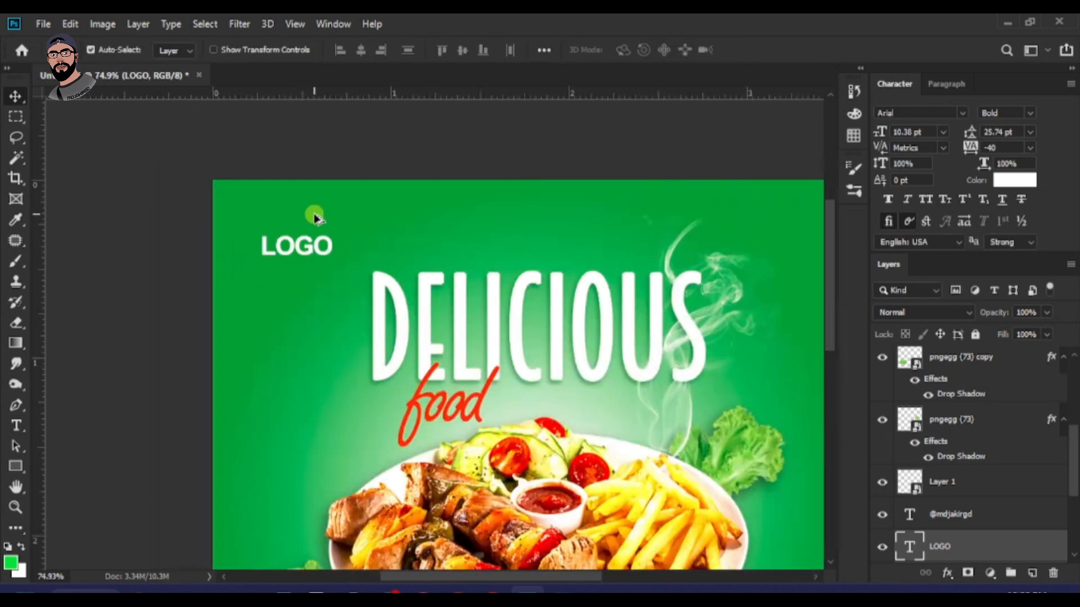
- Place a vertical guide along the poster's left margin and align the LOGO text's left edge to it
scroll(311, 225, up, 1)
drag(296, 183, 314, 183)
drag(36, 287, 266, 537)
drag(322, 178, 307, 179)
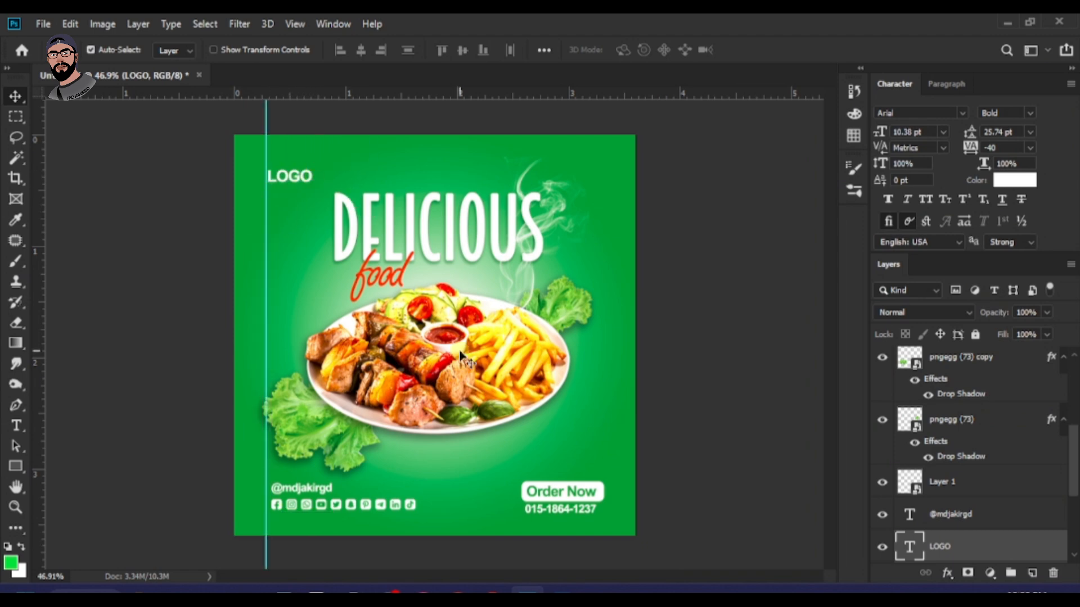
- Align the social icon row and handle with the vertical guide, then remove the guide
scroll(432, 335, up, 1)
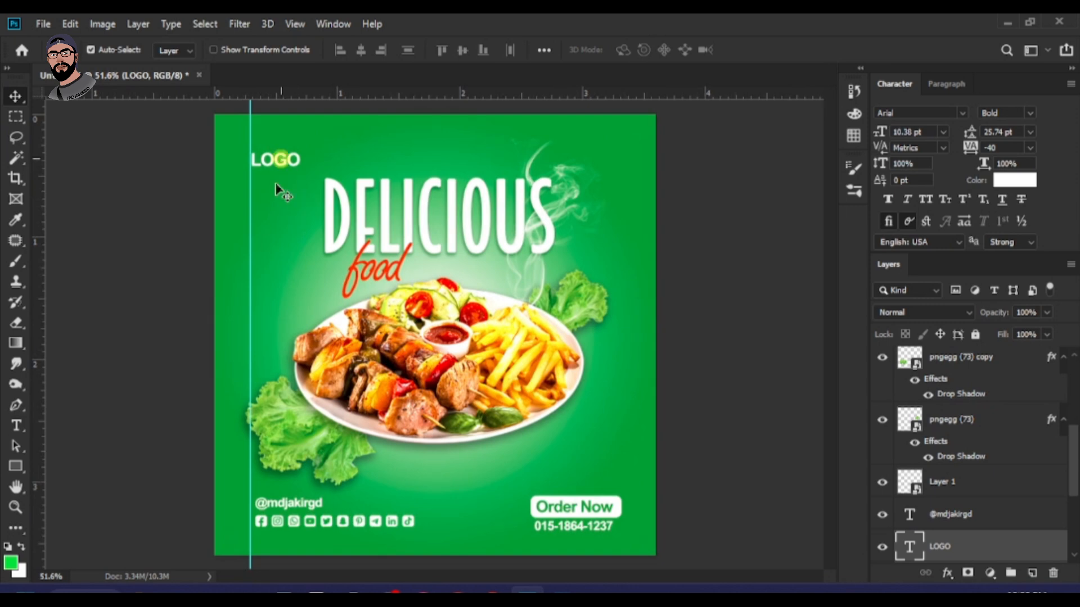
scroll(245, 534, up, 5)
drag(270, 519, 260, 519)
click(290, 480)
double_click(288, 478)
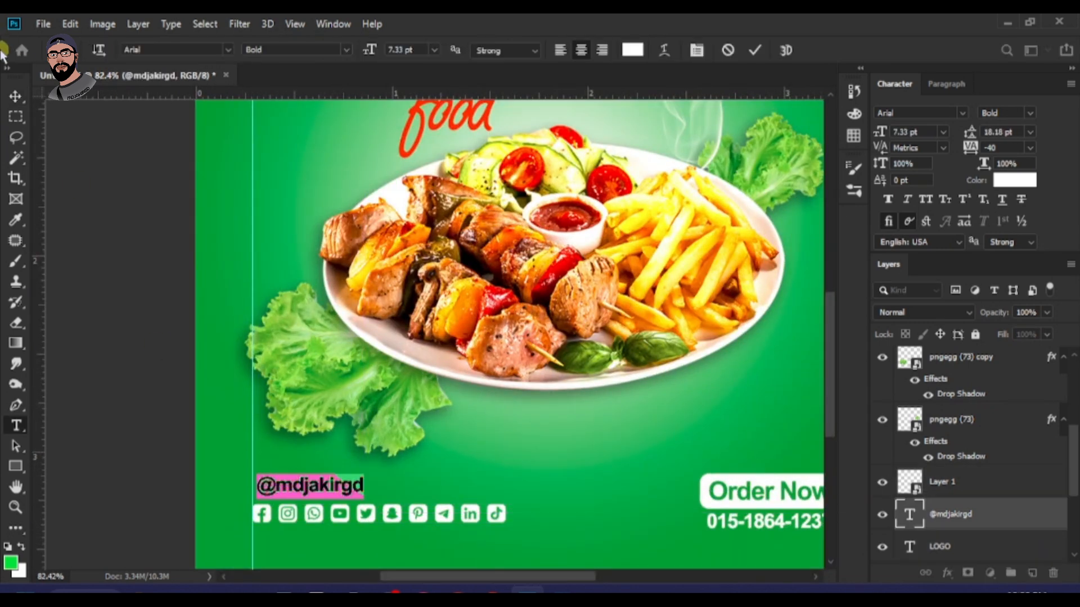
click(16, 100)
scroll(286, 261, down, 4)
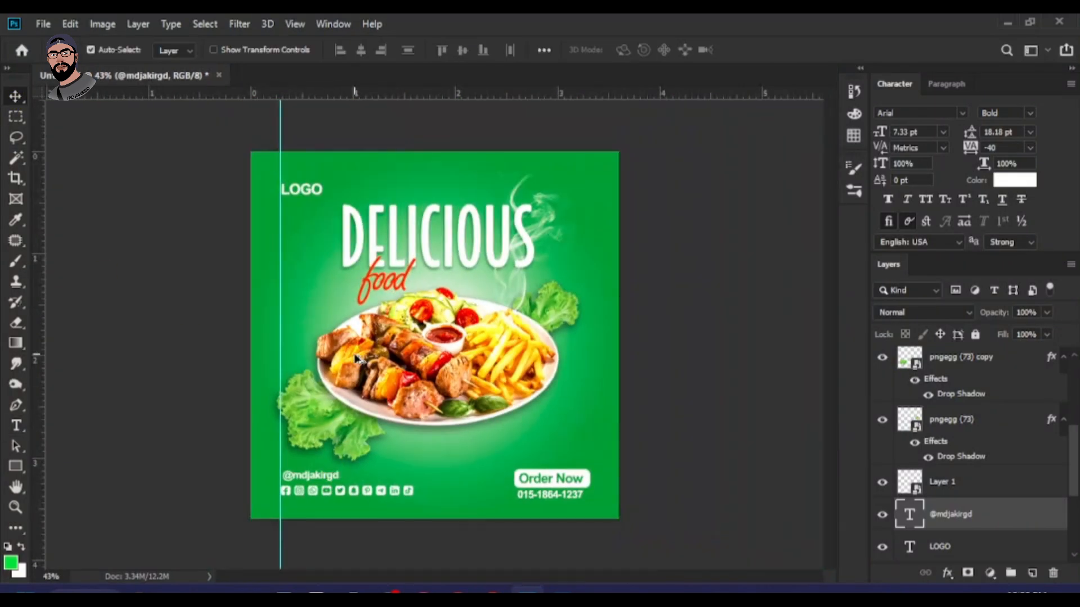
drag(294, 277, 22, 351)
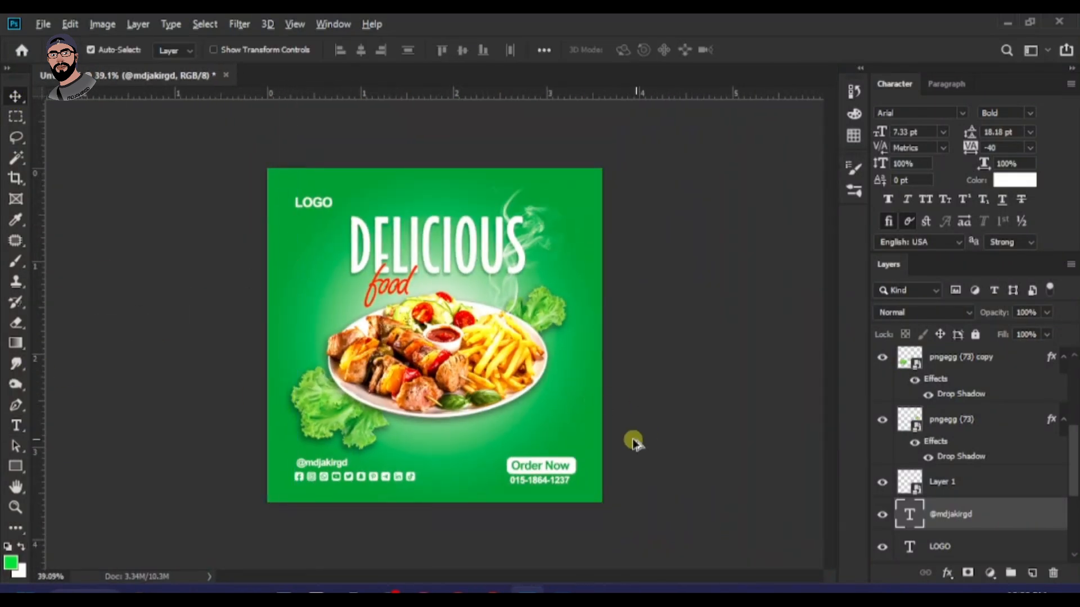
- Bring the white starburst shape into the poster and scale it to about 57.81%
scroll(627, 441, up, 2)
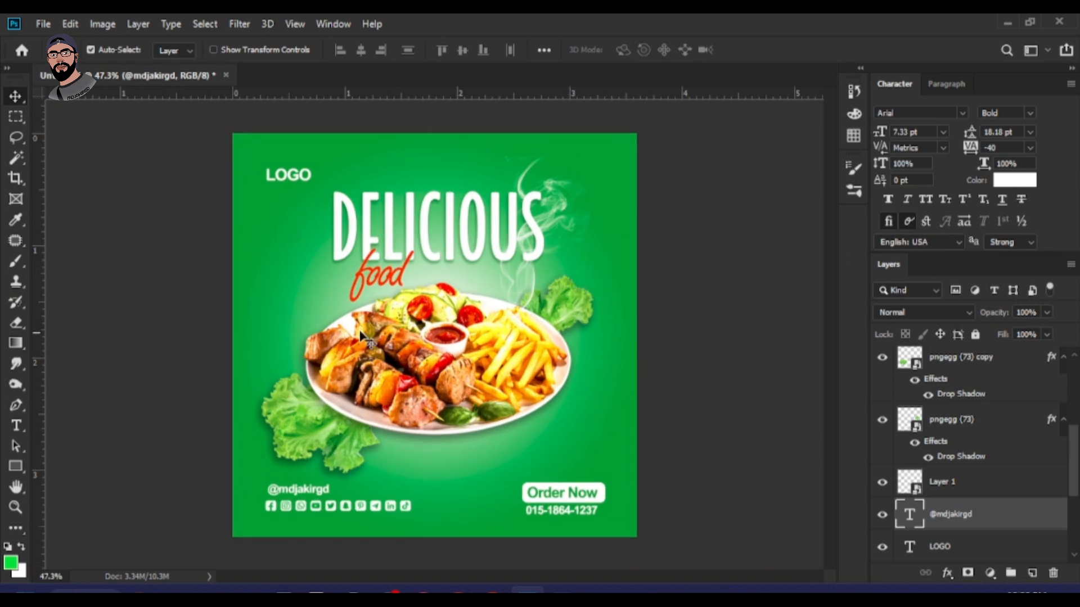
click(177, 579)
drag(866, 456, 301, 357)
drag(328, 320, 327, 323)
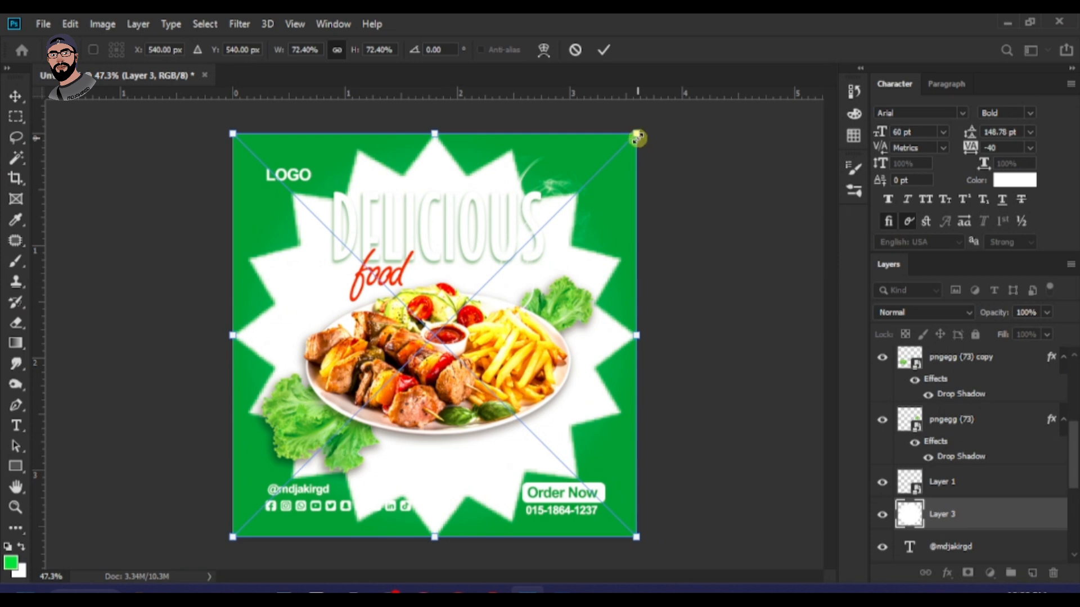
drag(637, 138, 578, 183)
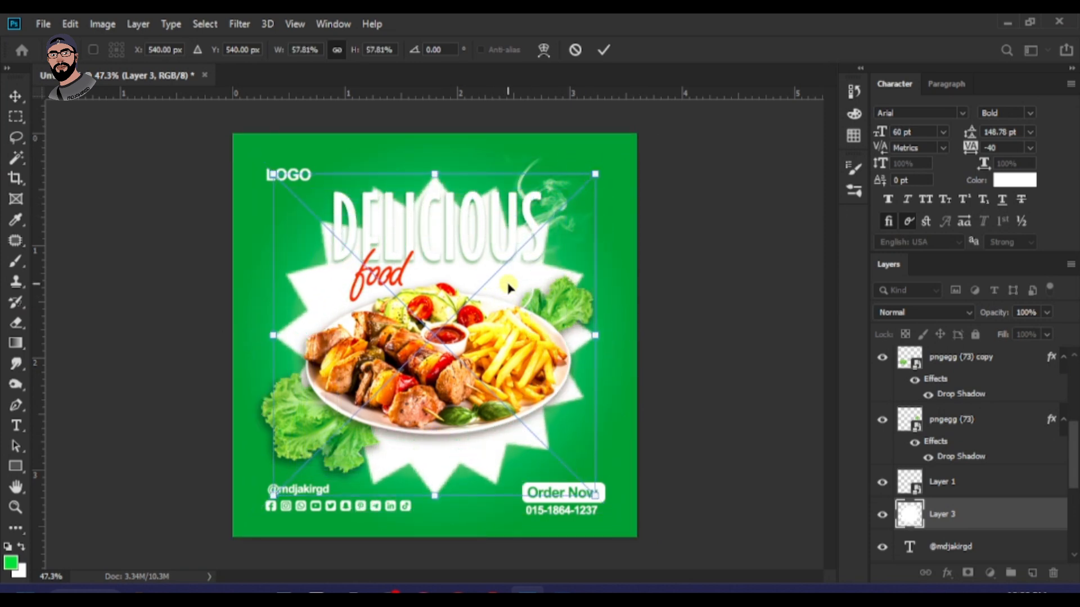
key(Return)
- Raise the starburst layer to the top of the layer stack, above the "food" text
key(ctrl+bracketright)
key(ctrl+bracketright)
key(ctrl+bracketright)
key(ctrl+bracketright)
key(ctrl+bracketright)
key(ctrl+bracketright)
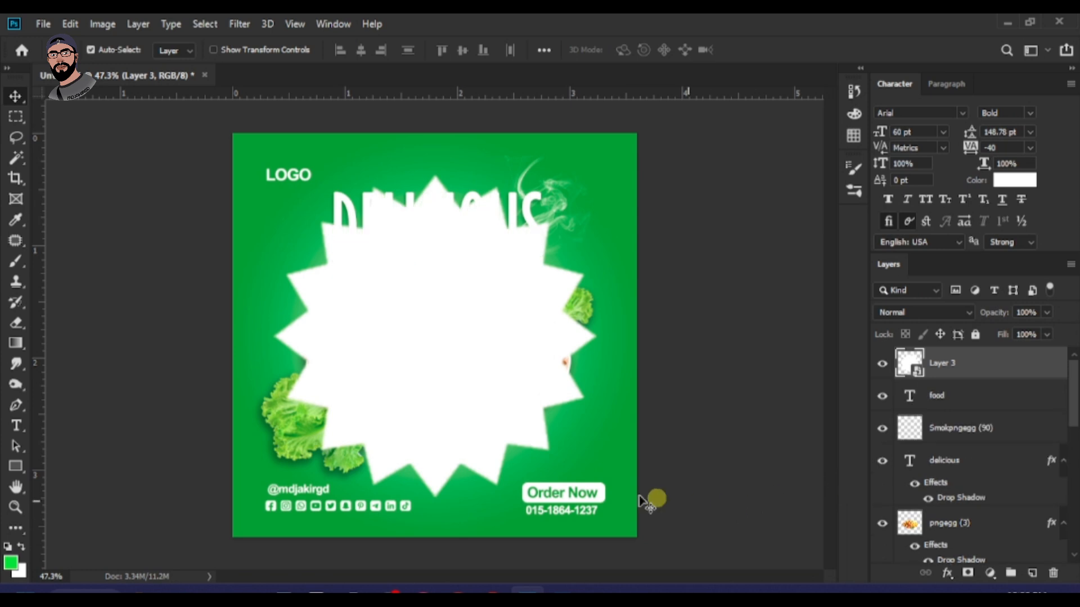
- Shrink the starburst to a small badge and position it at the platter's upper-left edge
key(ctrl+t)
drag(589, 173, 486, 281)
drag(440, 332, 352, 308)
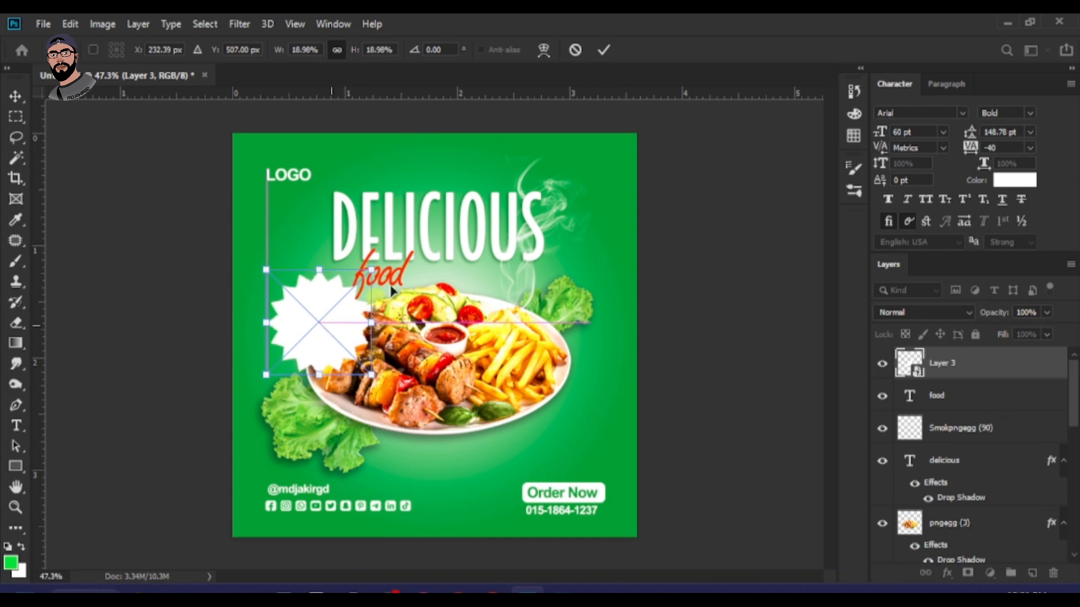
drag(397, 266, 355, 286)
key(Return)
drag(336, 321, 318, 329)
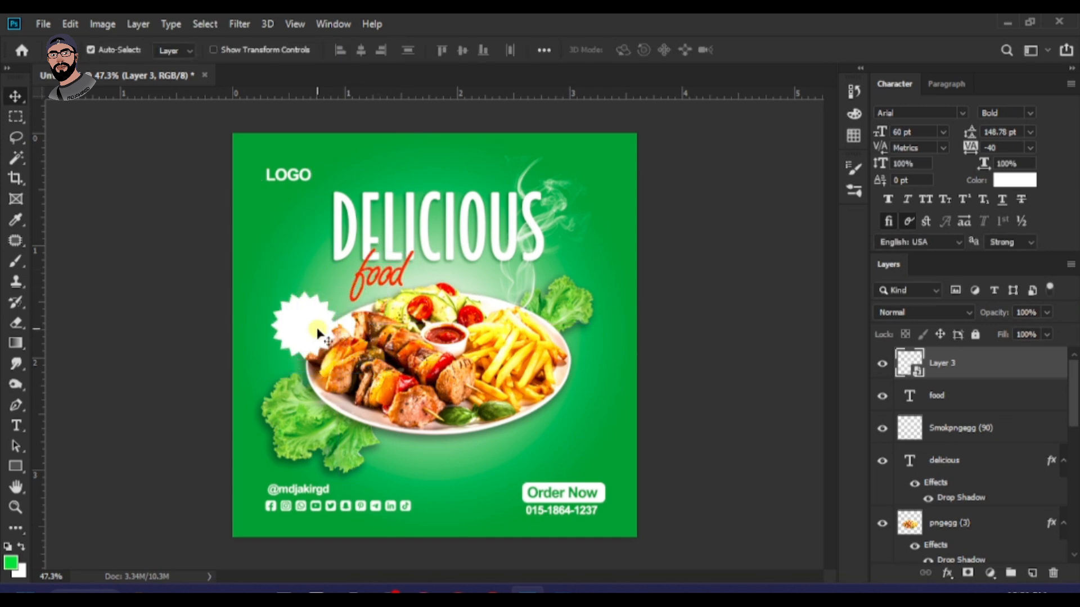
- Paste the copied layer style onto the starburst and adjust its drop shadow with 38% opacity and 3 px size
right_click(1010, 368)
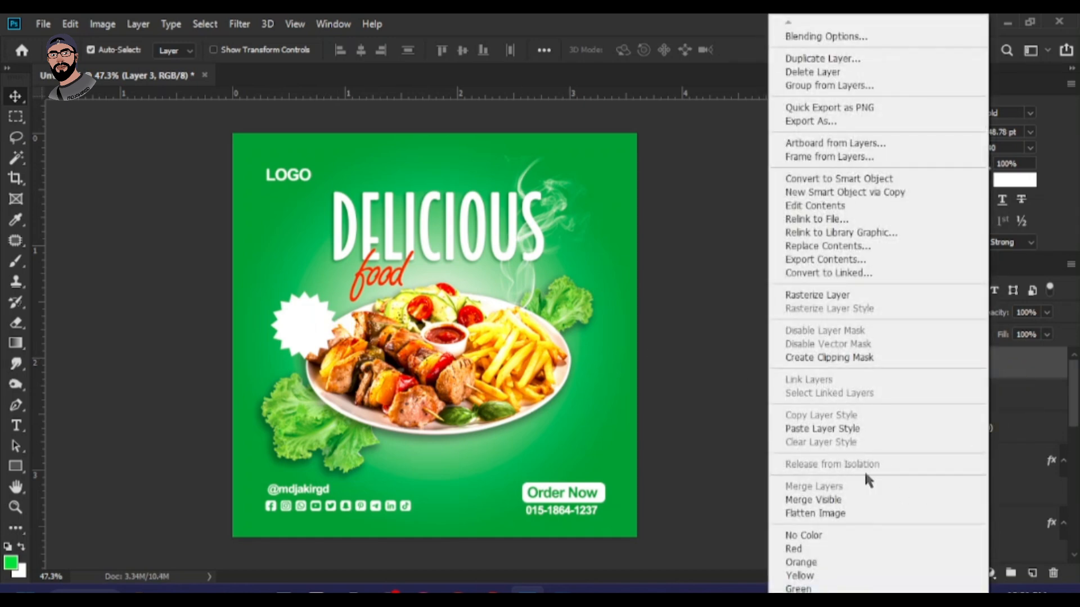
click(866, 428)
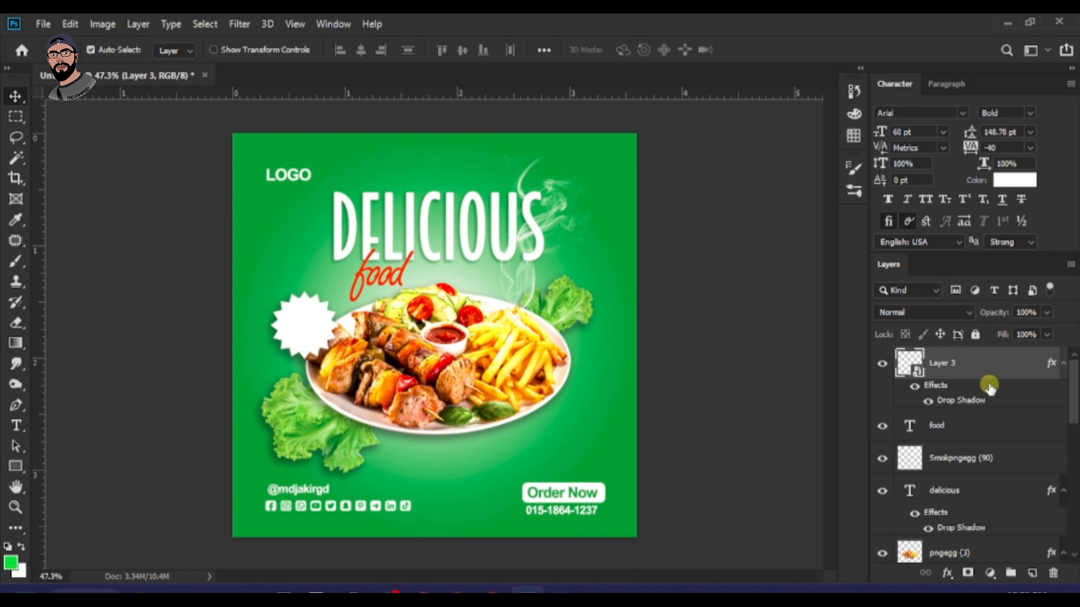
double_click(875, 365)
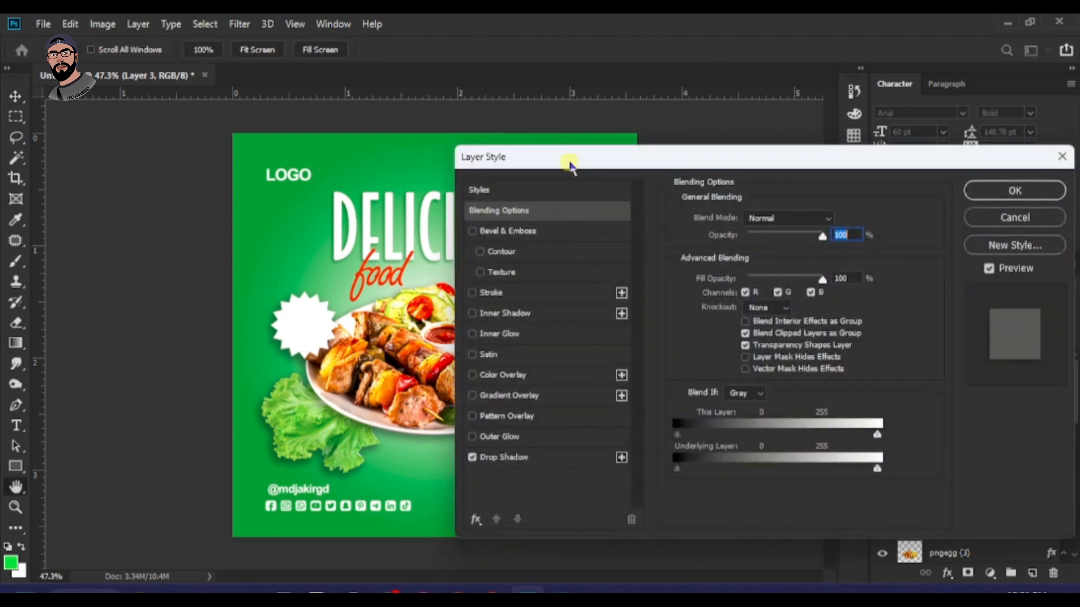
click(690, 463)
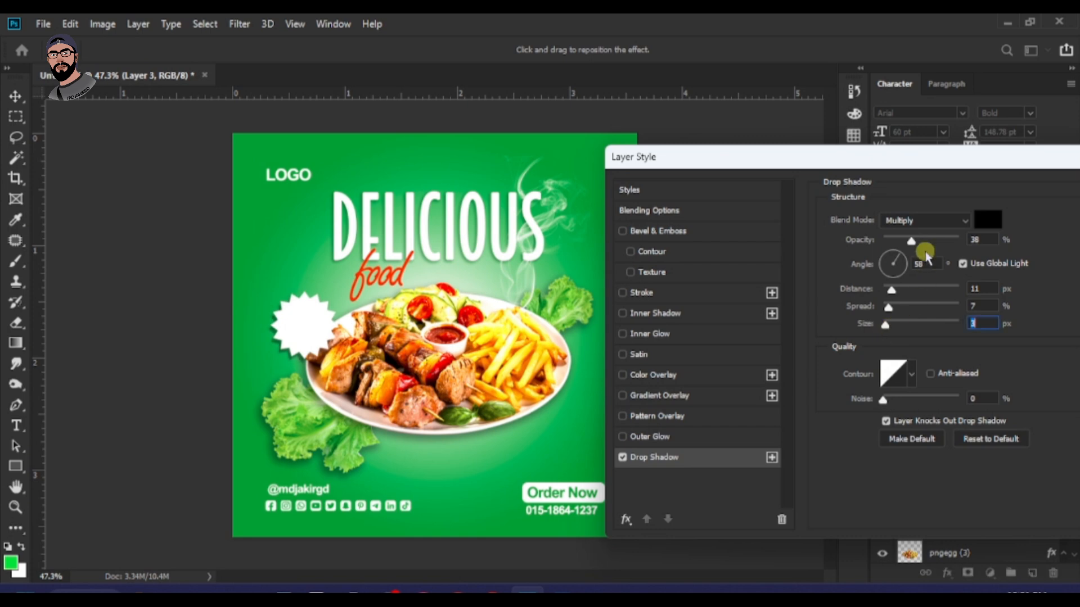
drag(965, 169, 783, 169)
click(1013, 202)
- Refine the starburst's drop shadow to 29% opacity, 5 px distance and 8 px size
key(ctrl+0)
scroll(283, 347, up, 5)
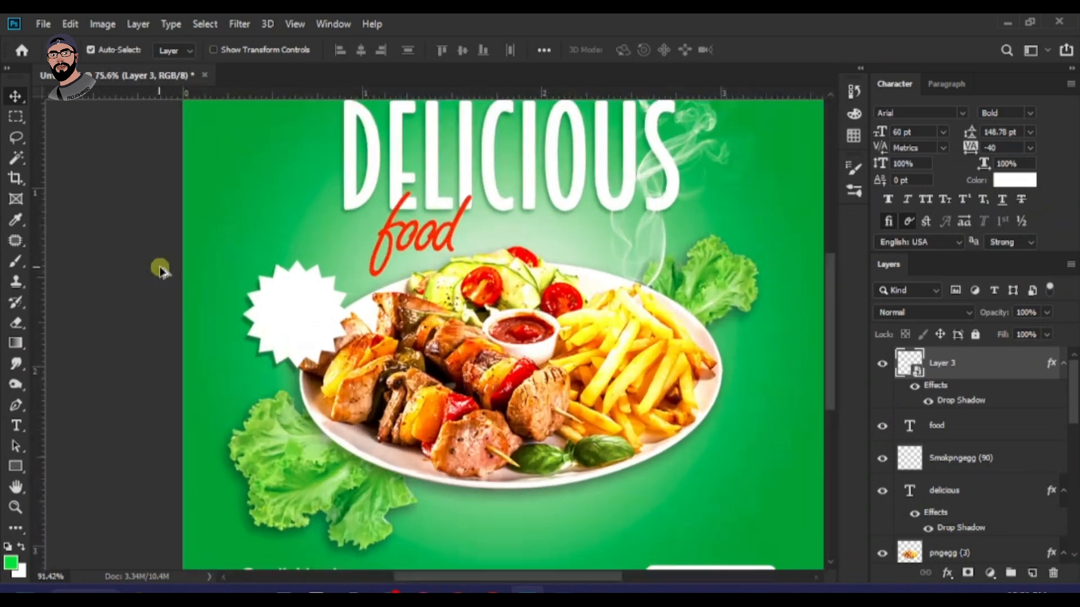
scroll(159, 270, left, 2)
scroll(403, 412, up, 3)
scroll(422, 450, up, 1)
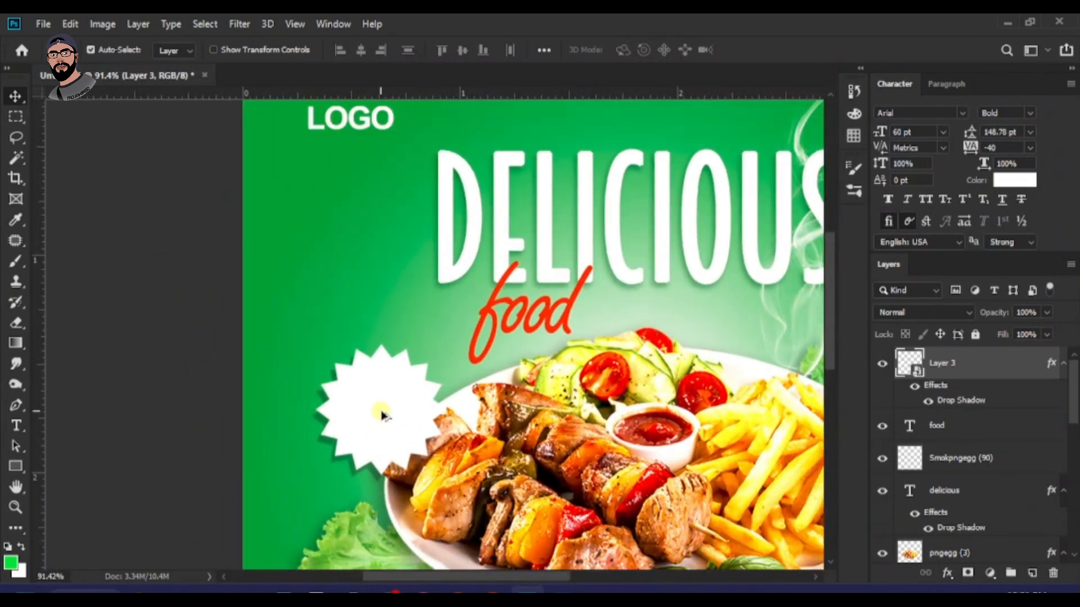
double_click(1044, 401)
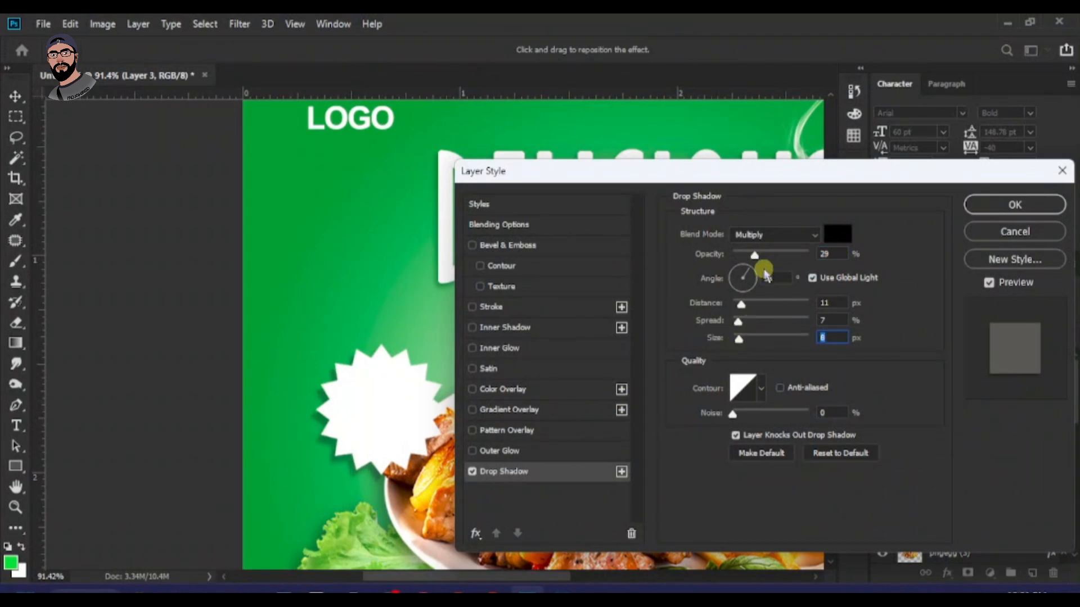
drag(742, 305, 740, 308)
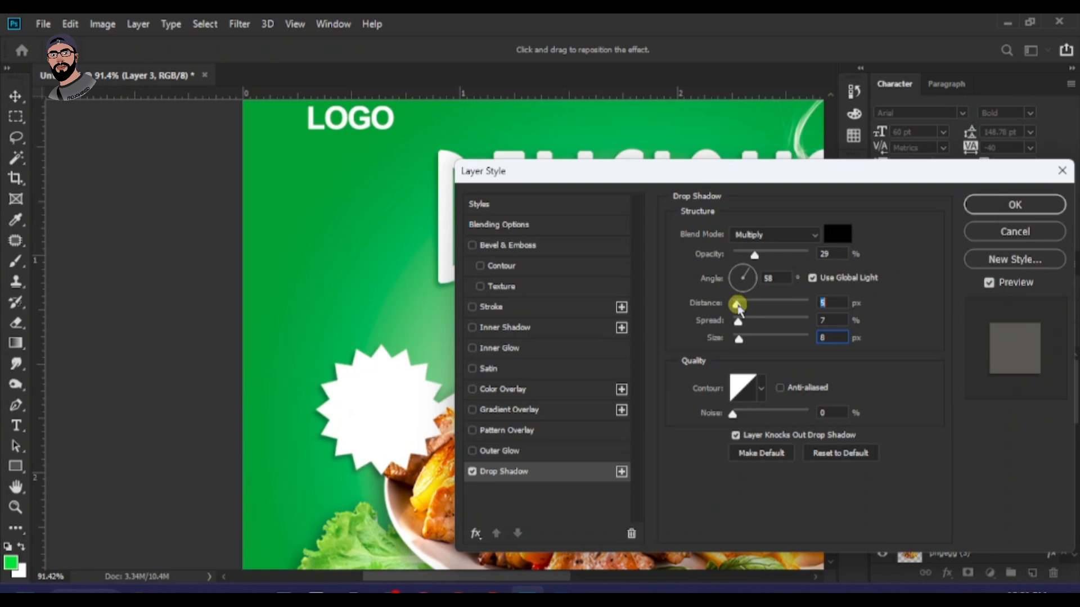
click(1014, 205)
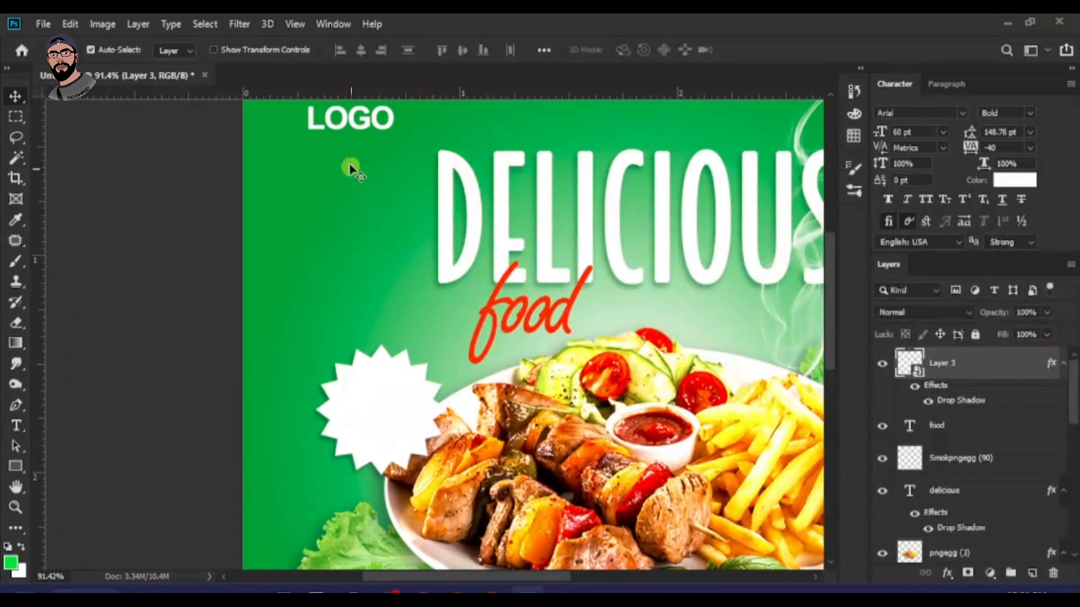
- Duplicate the "LOGO" text, replace the copy's wording with "30% OFF" on two lines, and place it above the starburst
alt+drag(355, 119, 384, 420)
click(384, 419)
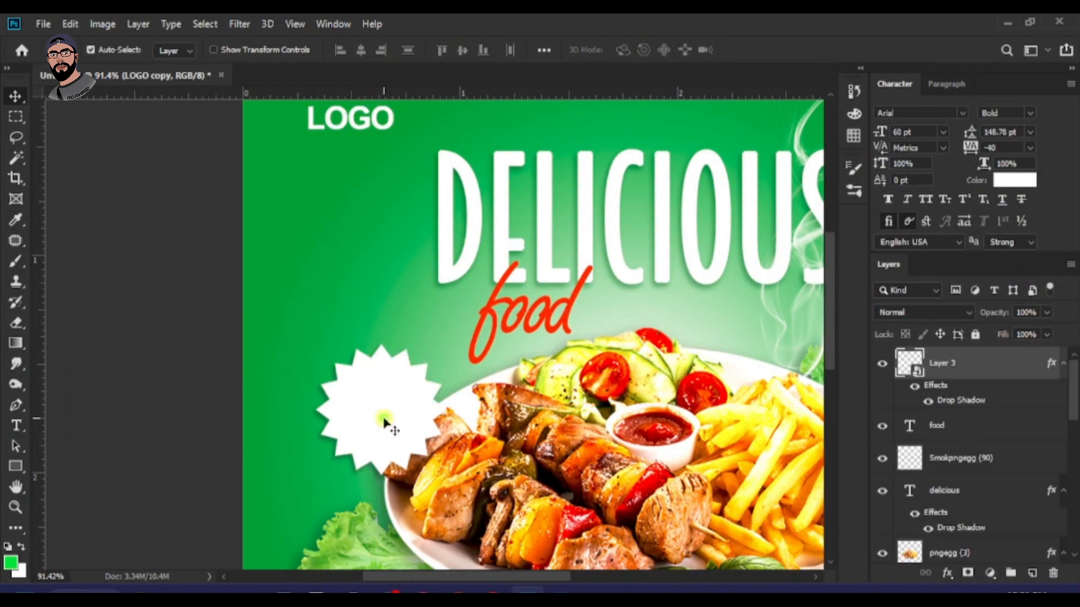
alt+drag(360, 121, 357, 314)
double_click(384, 312)
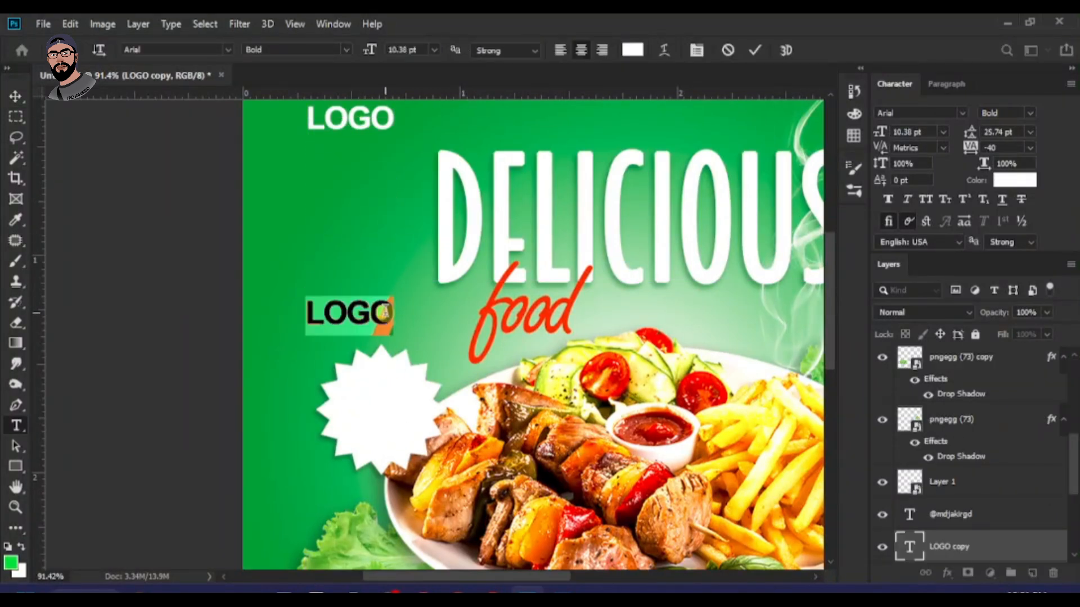
key(super+v)
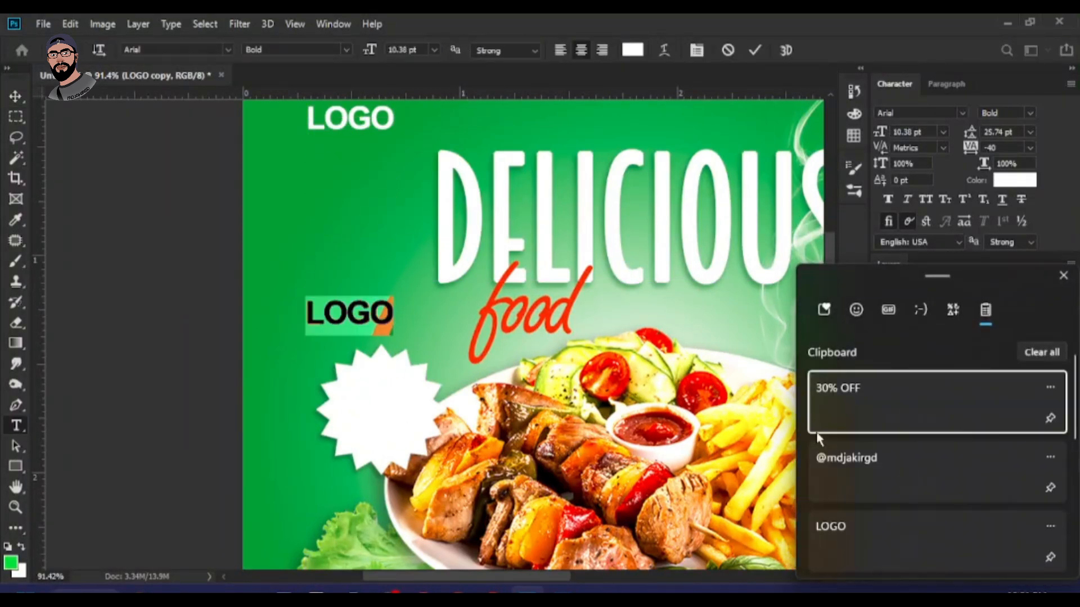
click(863, 404)
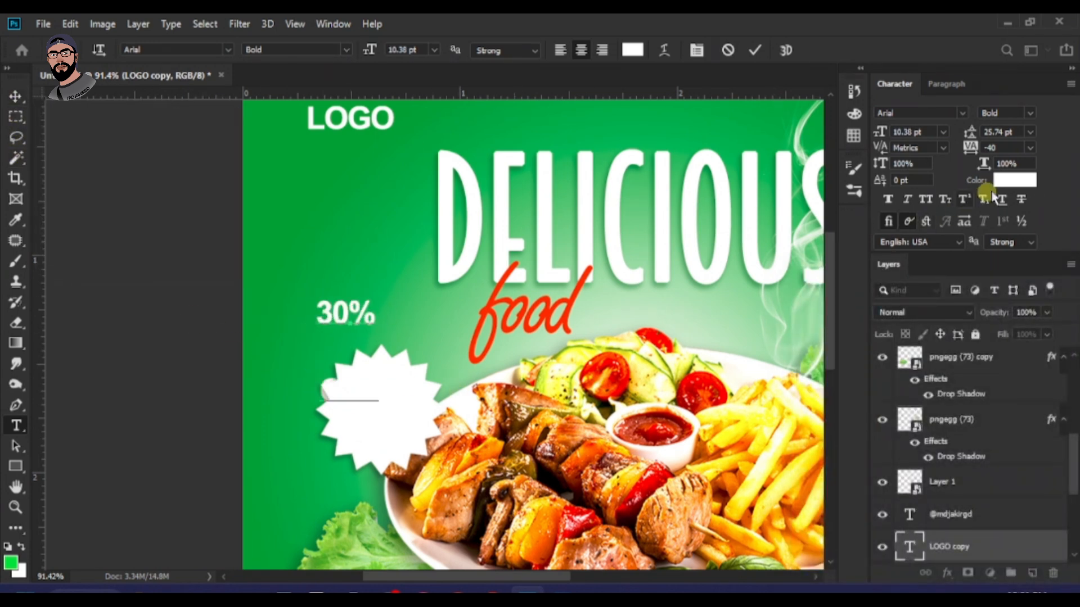
click(15, 96)
drag(349, 315, 335, 259)
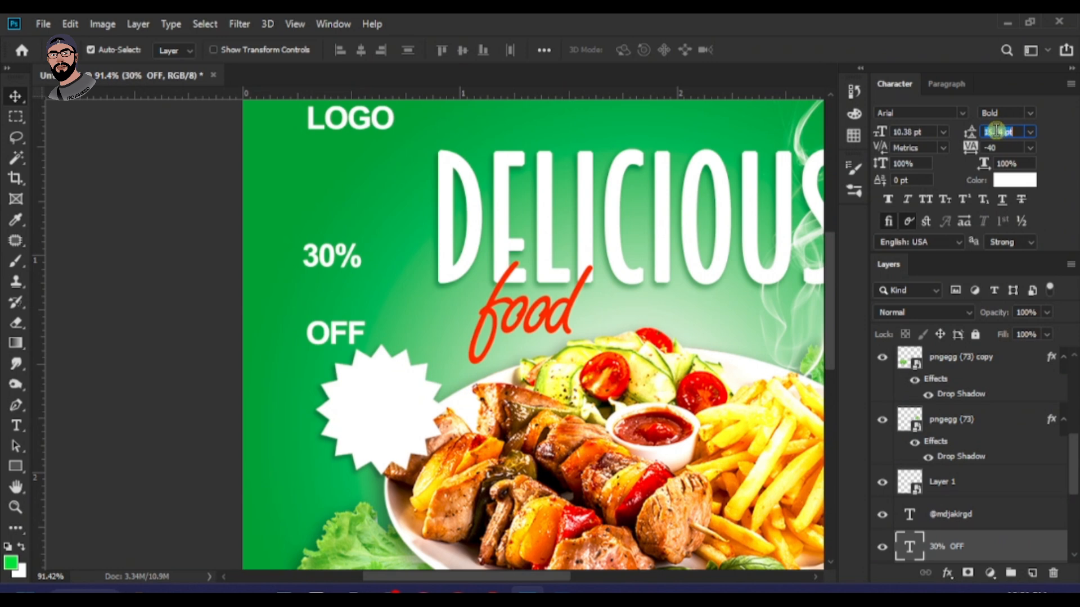
- Tighten the line spacing of the "30% OFF" text to 10 pt leading
key(Return)
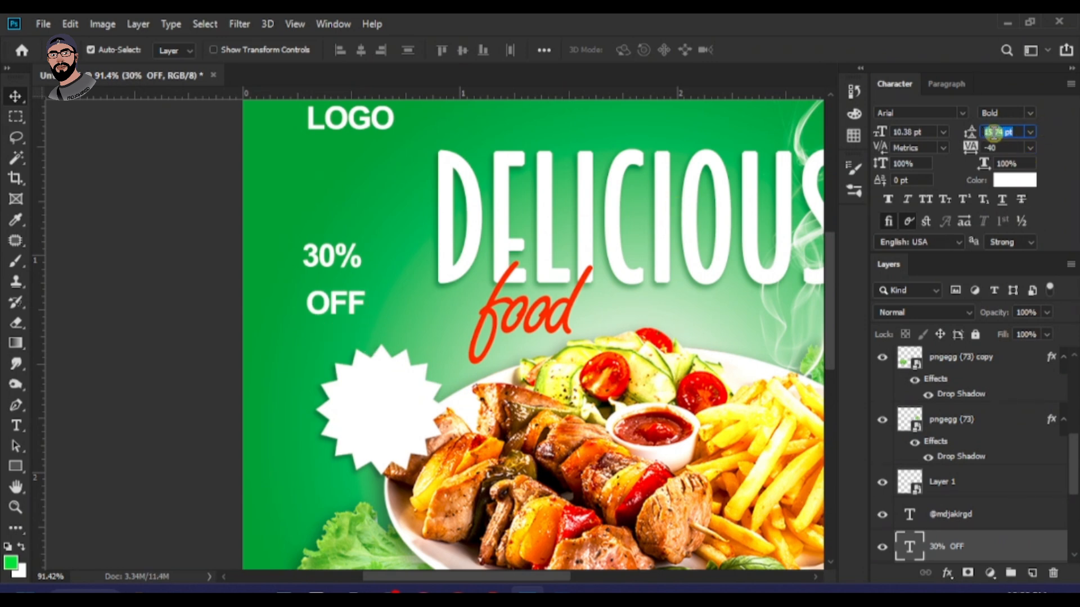
key(Down)
key(Down)
key(Down)
key(Down)
key(Down)
key(Down)
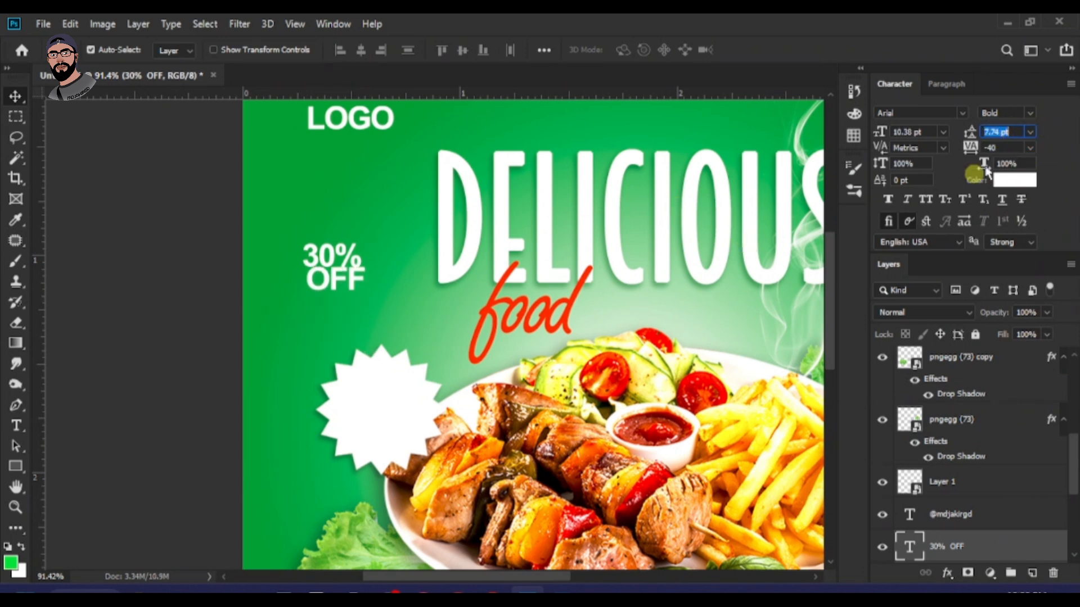
key(Up)
key(Up)
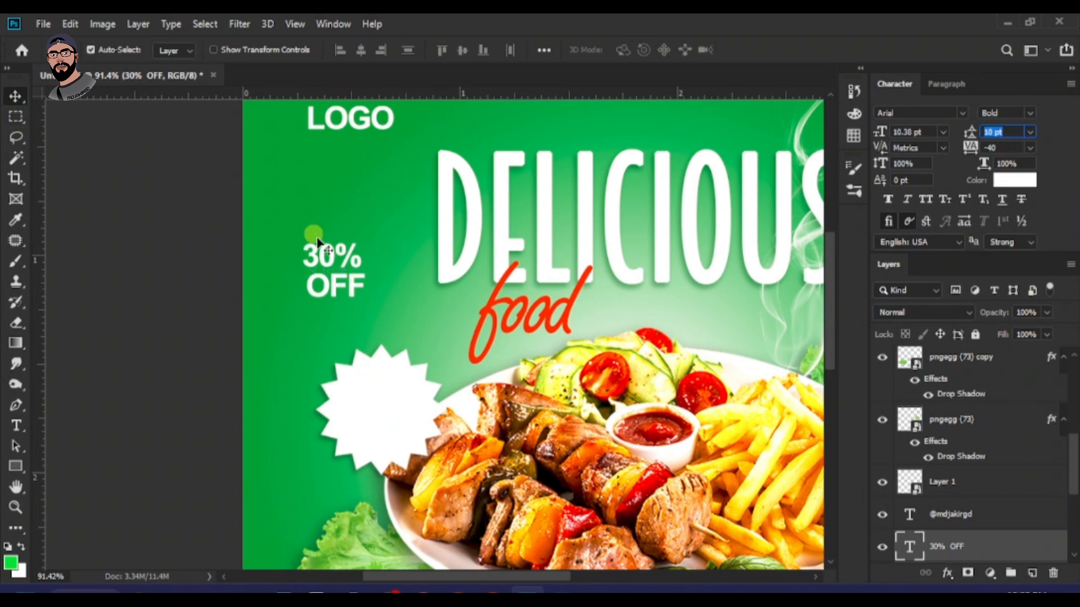
- Raise the "30% OFF" text layer to the top of the layer stack, above the starburst
drag(332, 260, 387, 409)
key(ctrl+z)
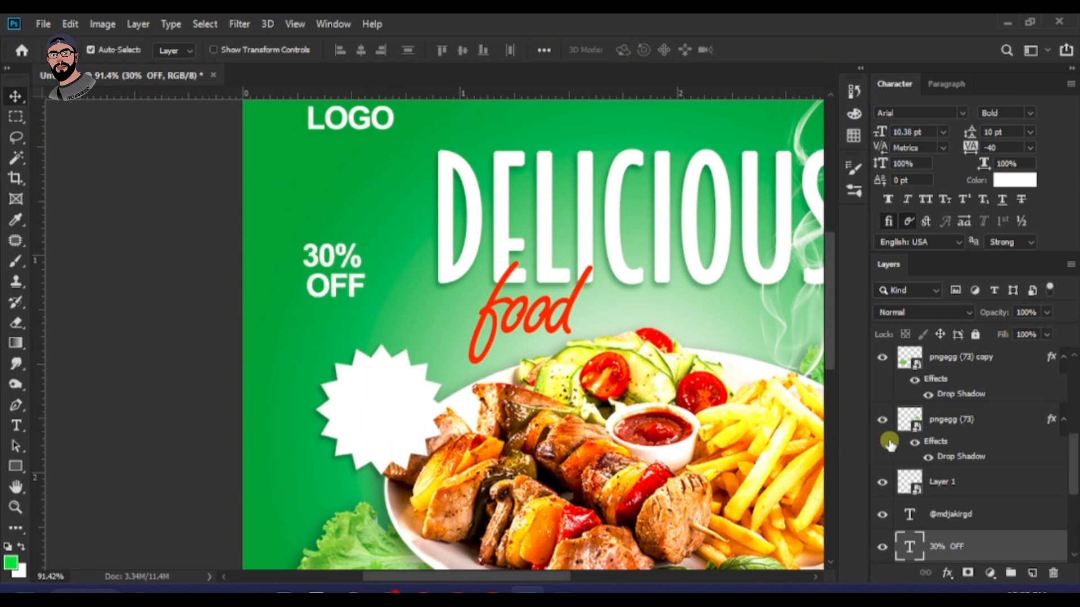
key(ctrl+])
key(ctrl+])
key(ctrl+])
key(ctrl+])
key(ctrl+])
key(ctrl+])
key(ctrl+])
key(ctrl+])
key(ctrl+])
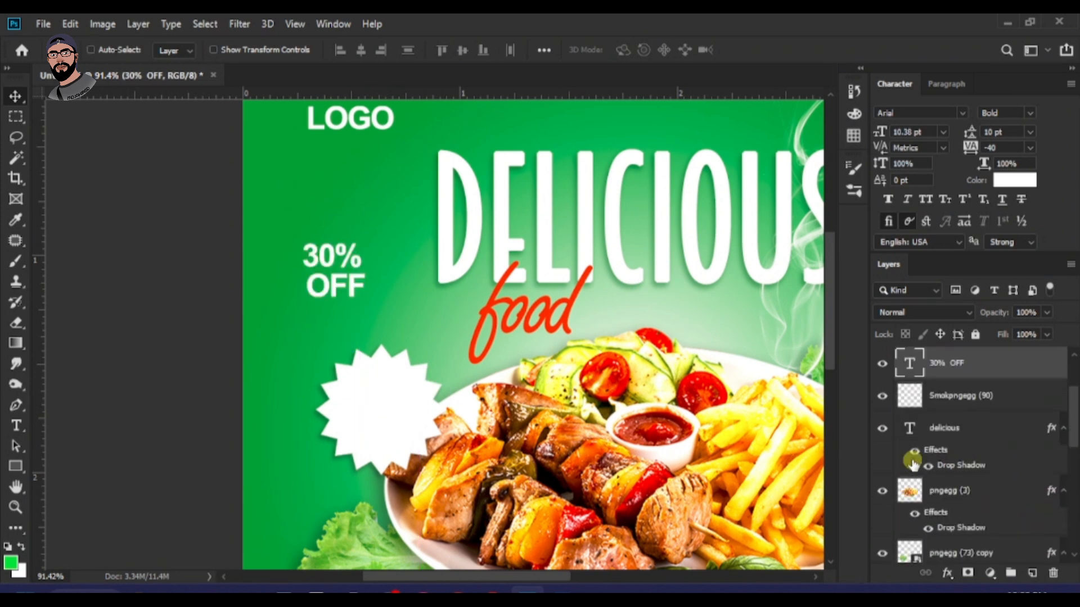
- Recolor the "30% OFF" text with the red sampled from the "food" lettering
click(1014, 182)
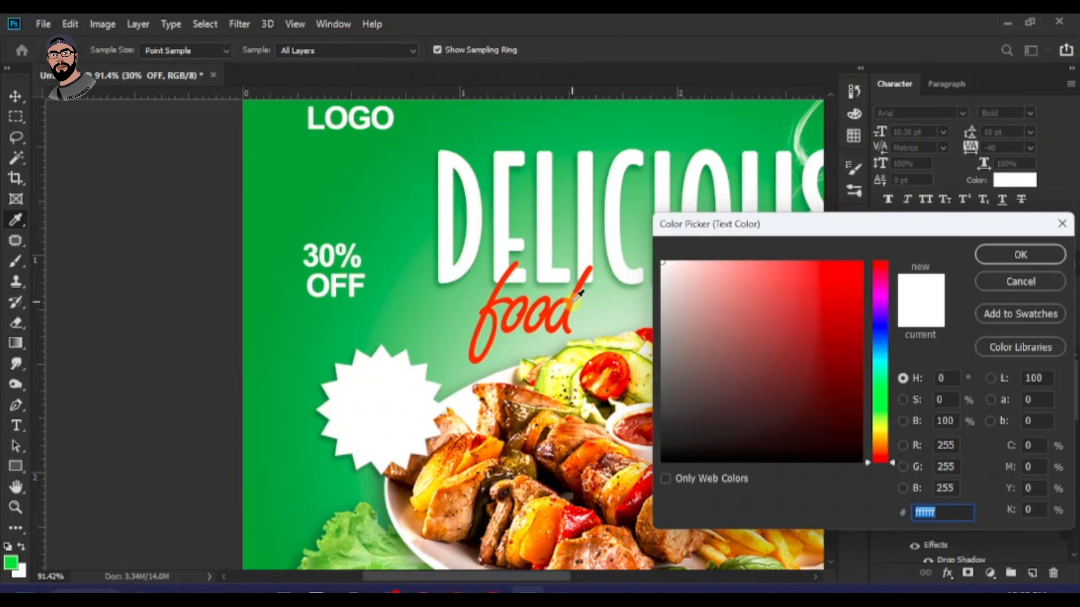
click(575, 298)
click(1000, 249)
key(v)
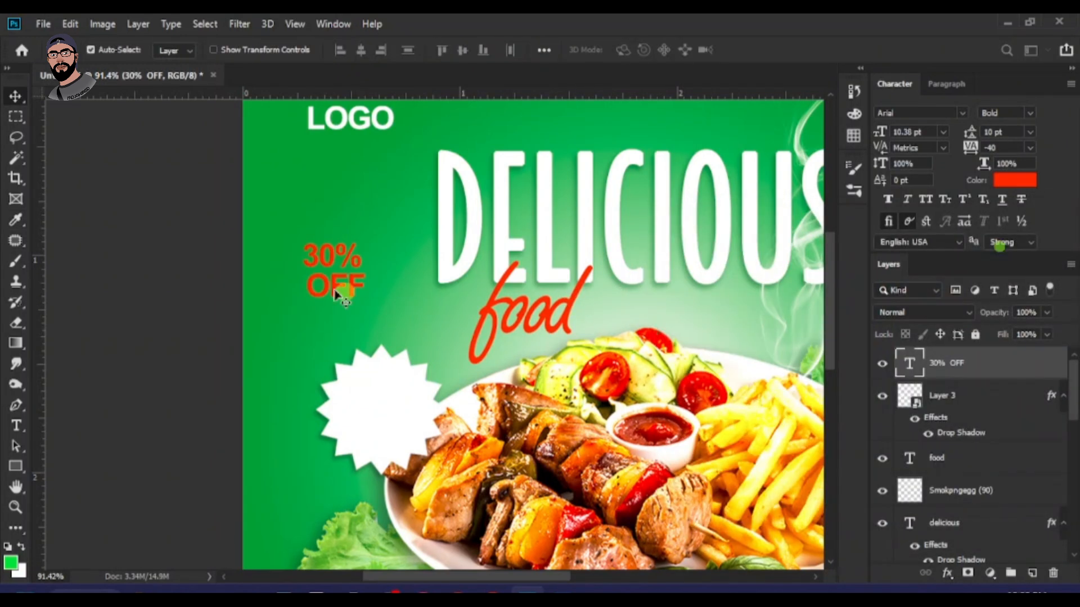
- Center the "30% OFF" text on the starburst and enlarge it slightly to about 11.6 pt
drag(338, 286, 385, 430)
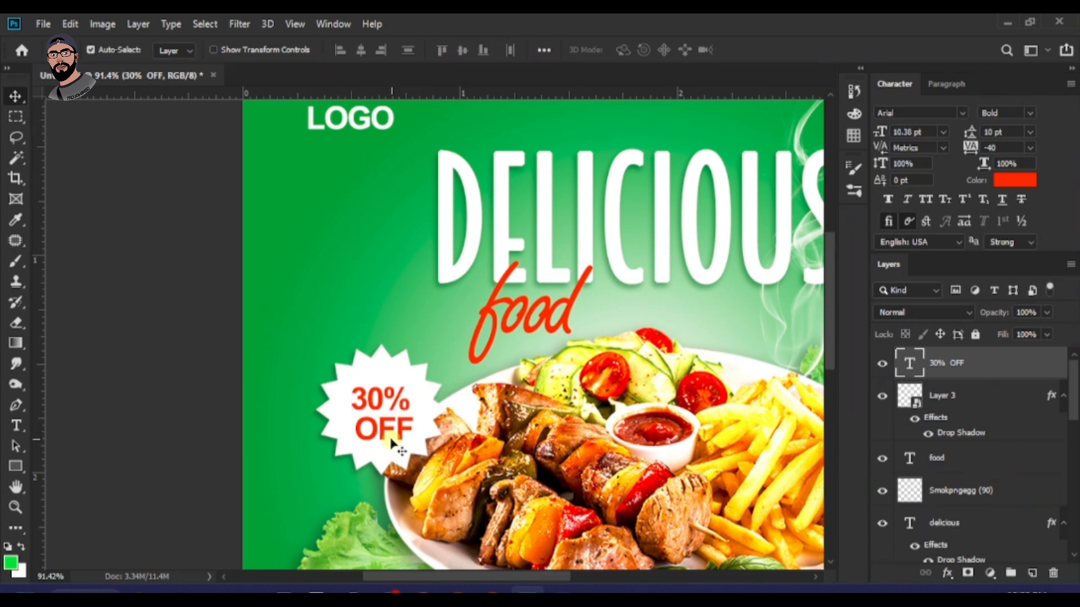
key(ctrl+t)
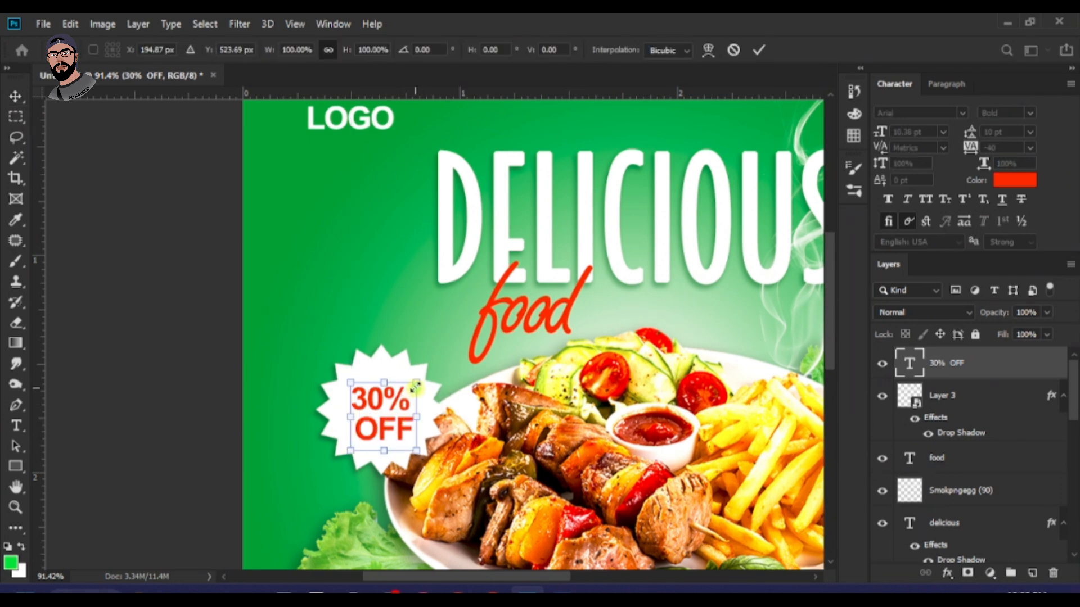
drag(415, 384, 420, 379)
key(Return)
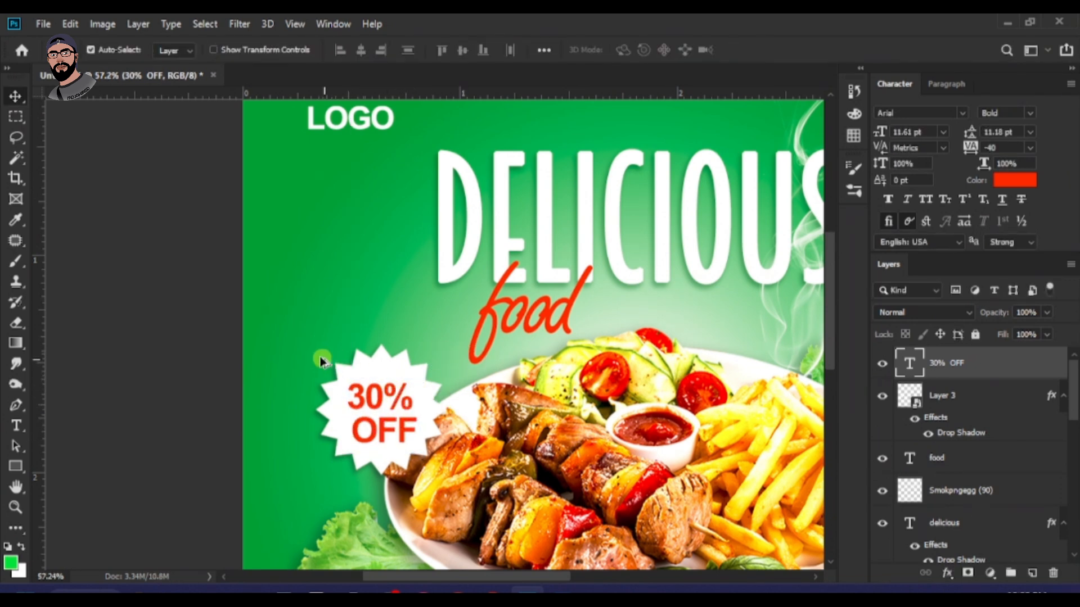
scroll(321, 359, down, 6)
scroll(337, 376, up, 4)
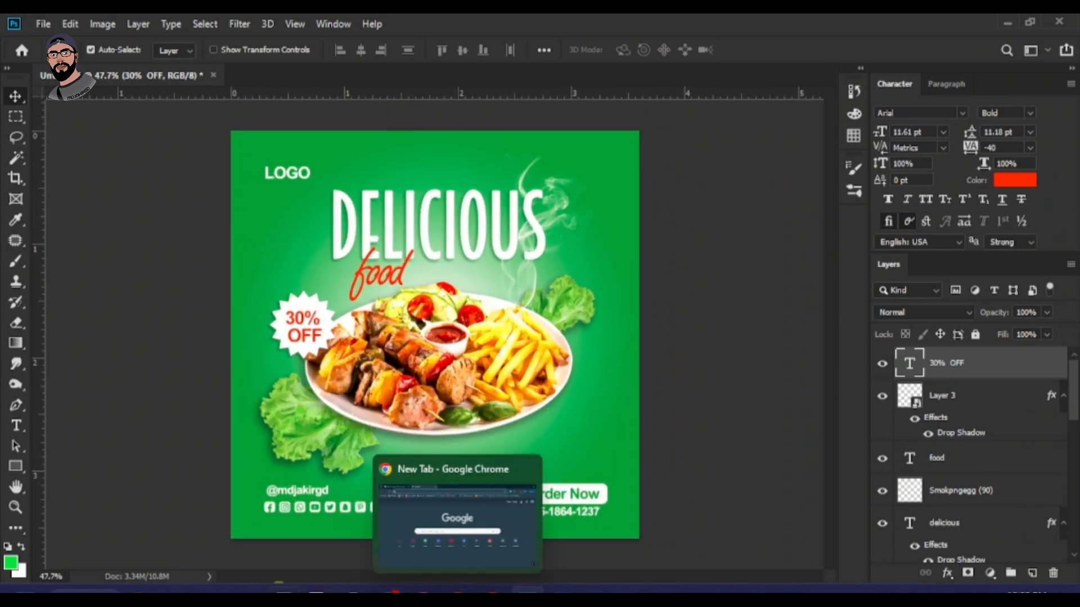
- Place download.jpeg from the Pictures folder into the poster, scaled to about 8.2%, above the "Order Now" button
mouse_move(147, 590)
click(147, 535)
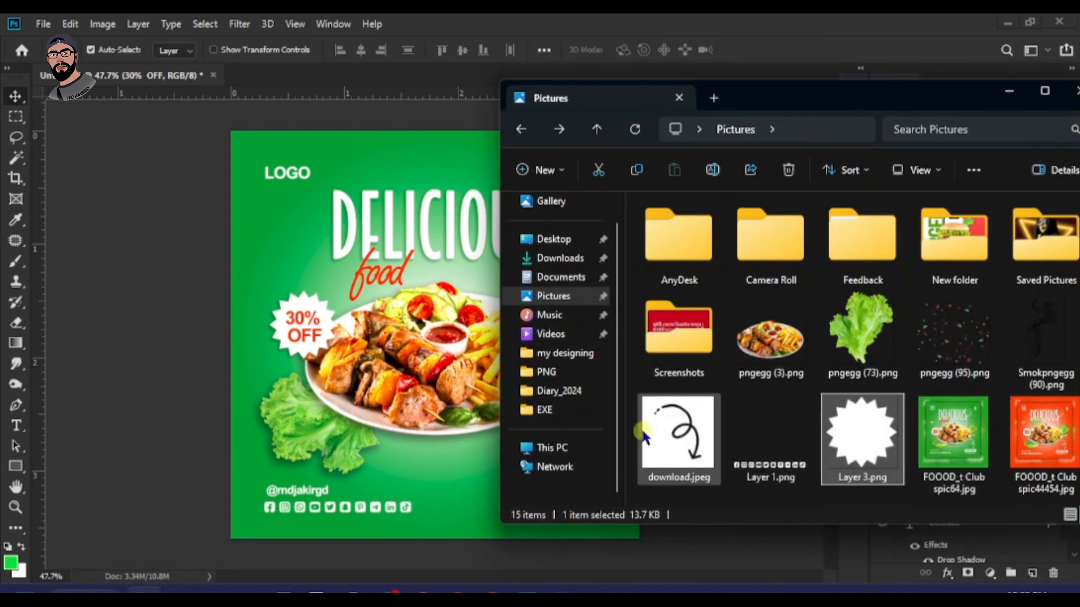
click(673, 437)
drag(474, 430, 428, 426)
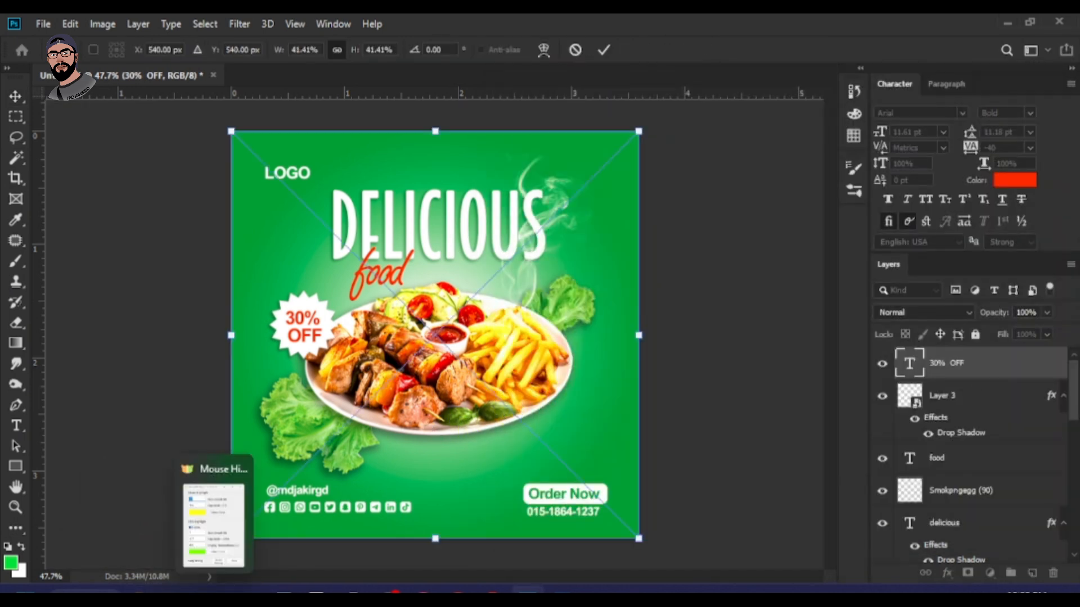
drag(638, 132, 471, 297)
drag(448, 350, 594, 464)
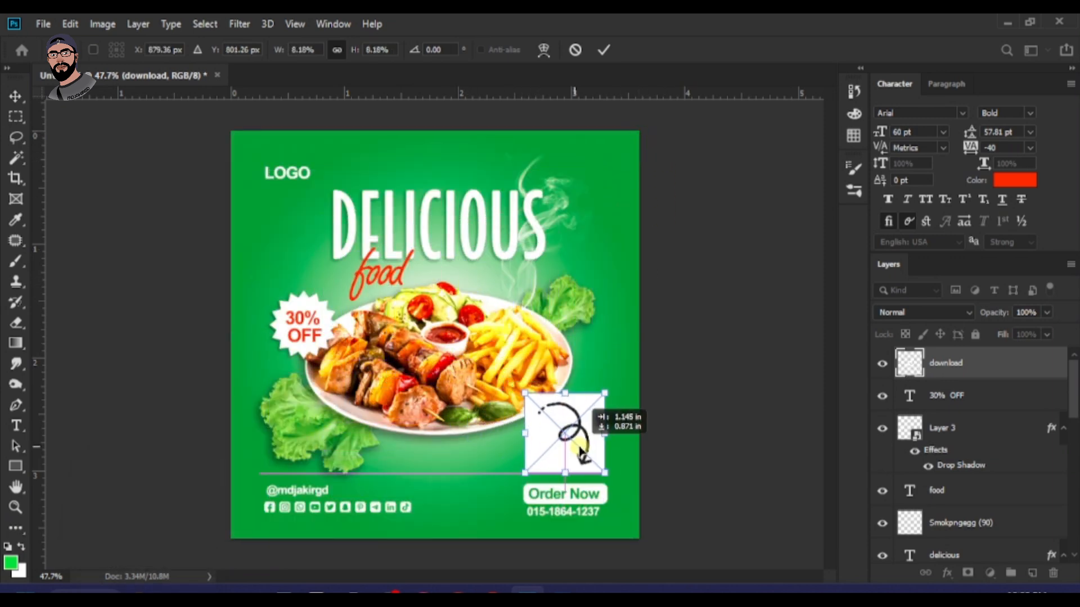
- Shrink the arrow image a little more, settle it just above "Order Now", and commit the placement
scroll(621, 433, up, 5)
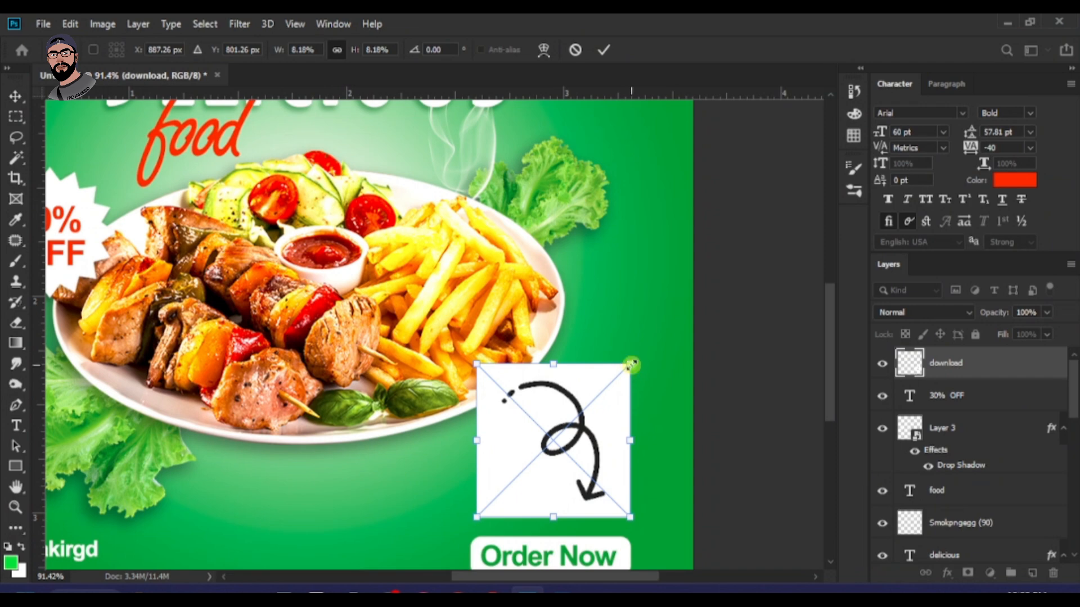
drag(631, 366, 617, 381)
drag(585, 426, 585, 449)
key(Return)
scroll(582, 447, down, 3)
scroll(581, 454, up, 3)
scroll(581, 454, down, 1)
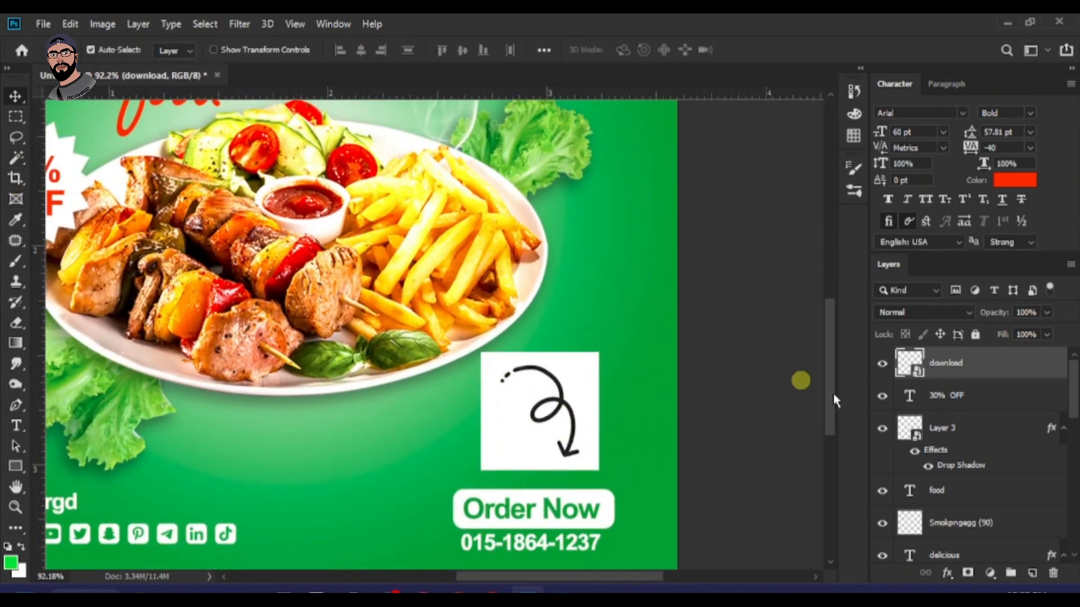
- Rasterize the arrow layer and remove its white background with the Magic Wand, including the area inside the loop
right_click(979, 367)
click(844, 294)
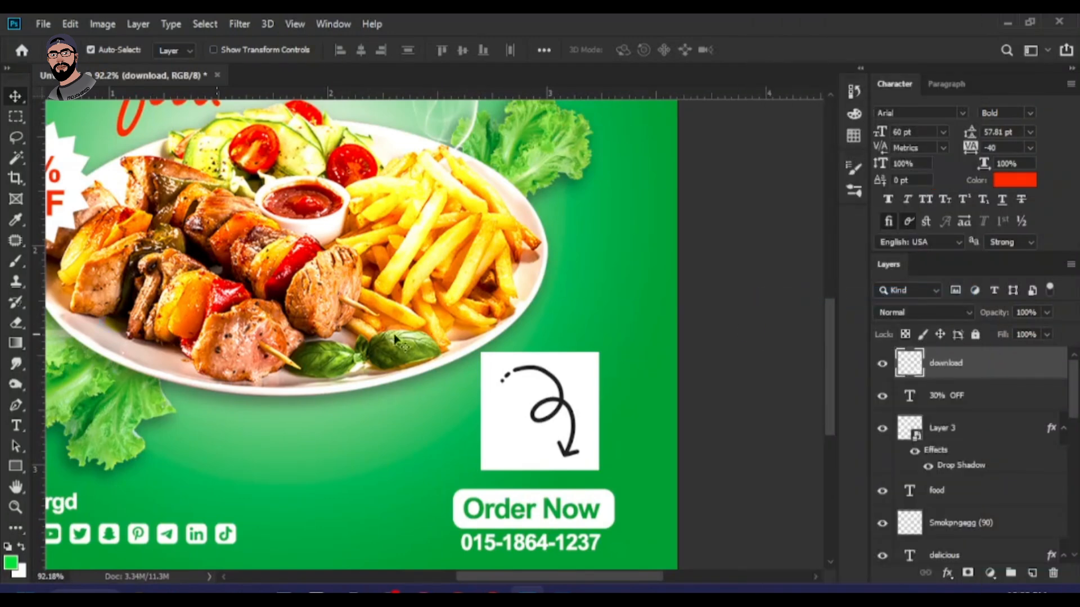
click(17, 159)
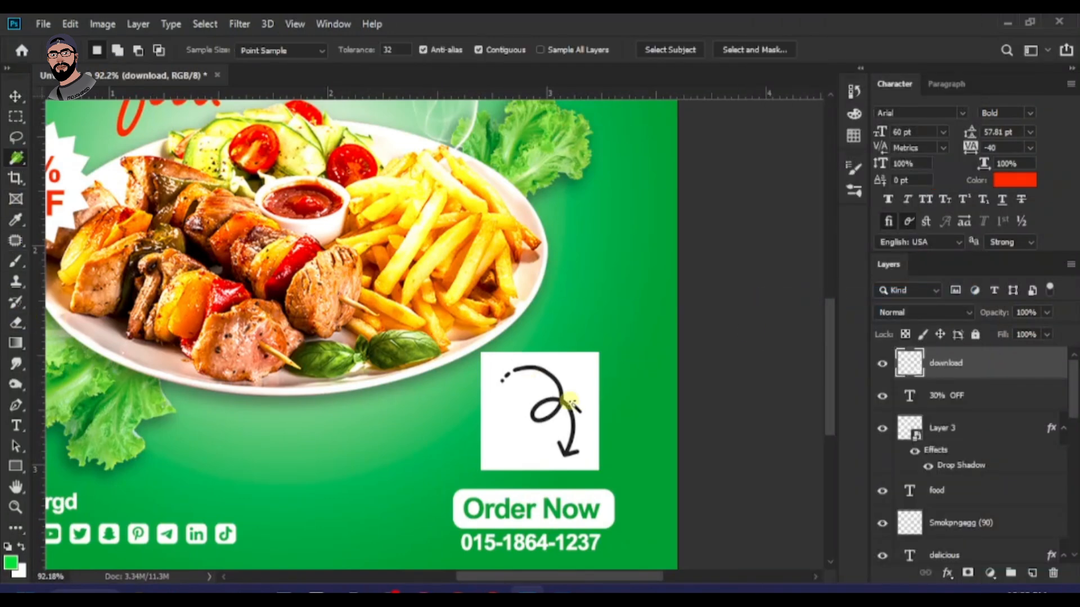
click(553, 371)
key(Delete)
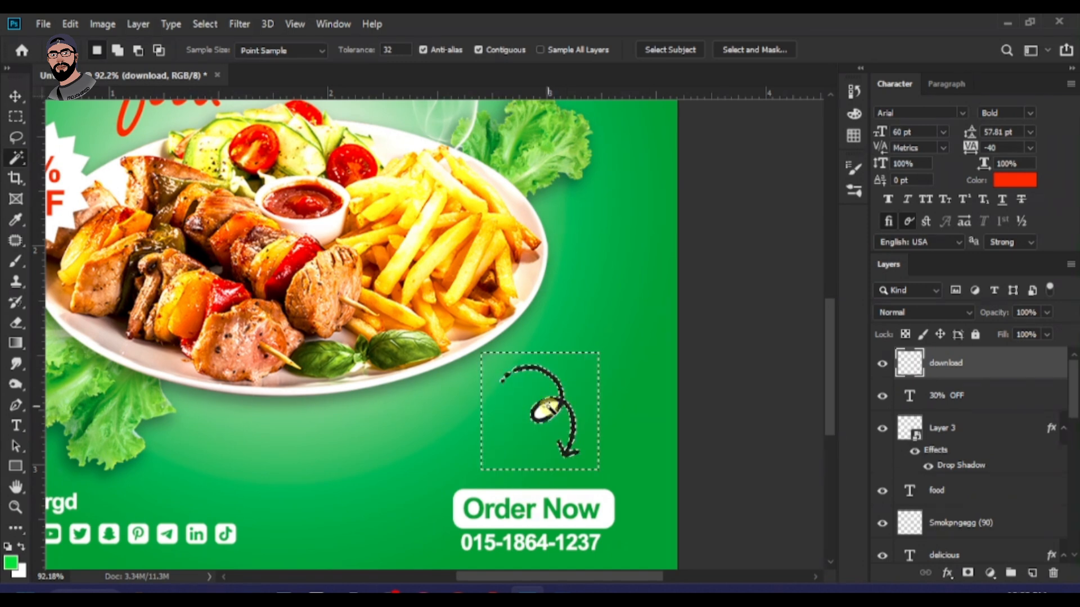
key(ctrl+d)
click(548, 410)
key(Delete)
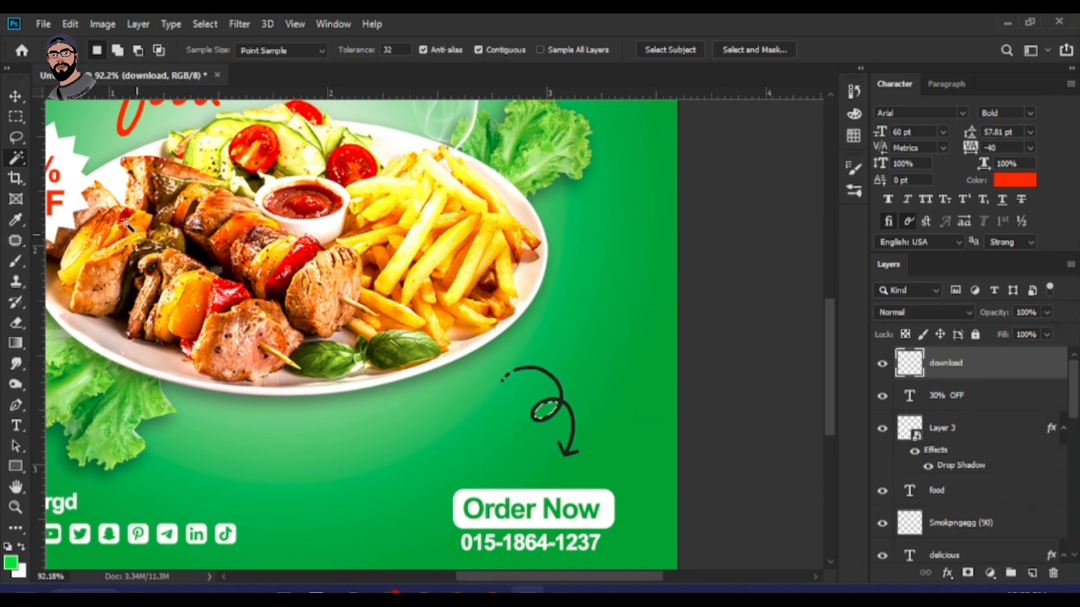
- Enlarge the curly arrow and position it so it leads from the platter's edge down to the "Order Now" button
click(17, 97)
scroll(604, 402, down, 2)
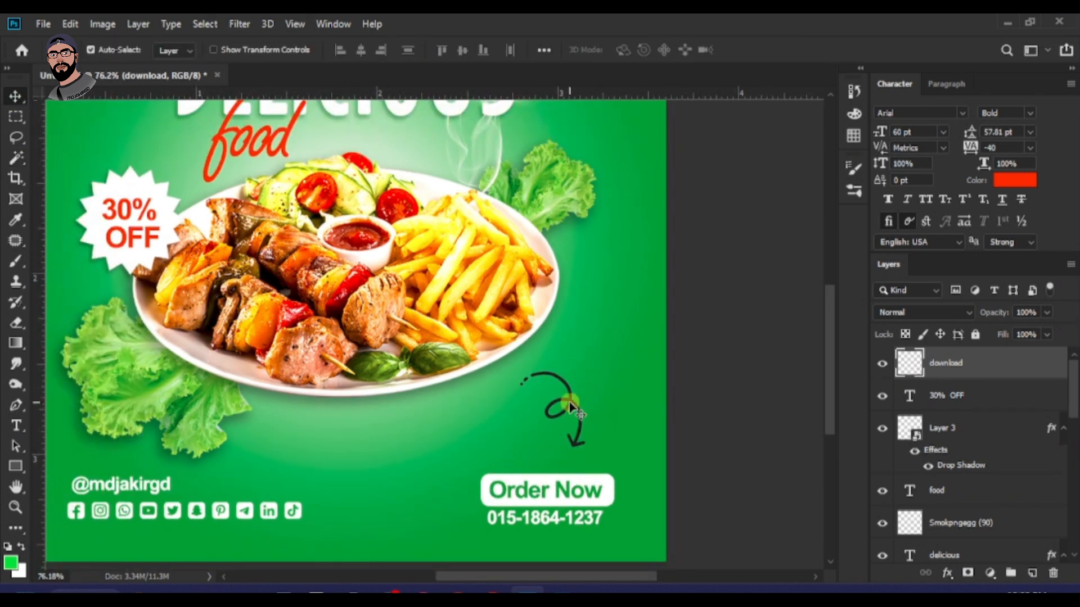
mouse_move(570, 406)
mouse_down()
mouse_move(564, 416)
mouse_move(611, 345)
mouse_move(634, 380)
mouse_move(593, 378)
mouse_move(578, 393)
mouse_up()
key(ctrl+t)
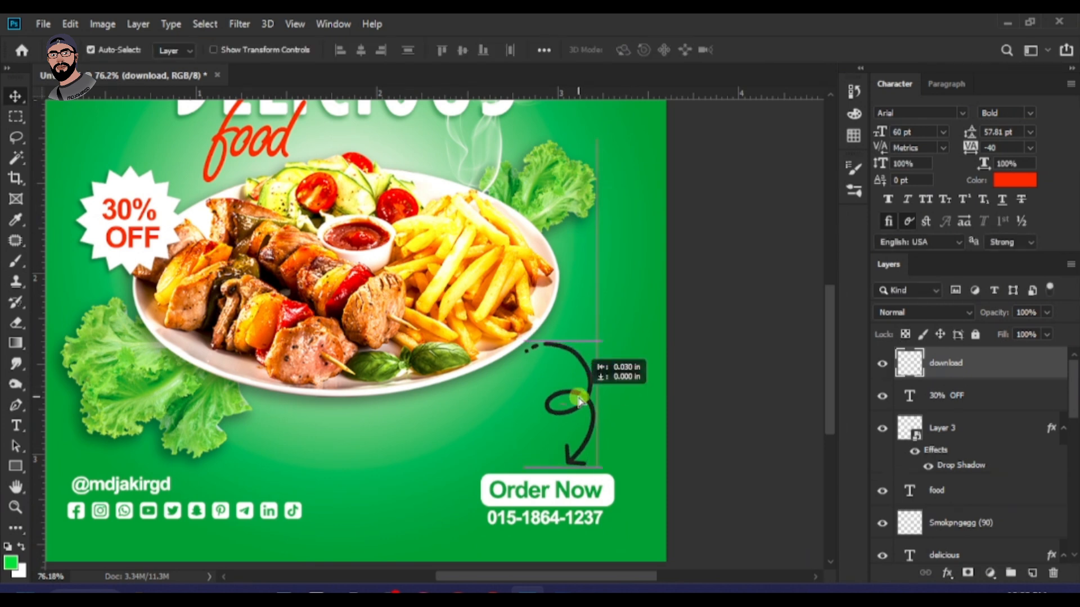
- Apply a Color Overlay layer style to the arrow in white (ffffff) at 100% opacity
right_click(1004, 370)
key(Escape)
drag(603, 171, 848, 163)
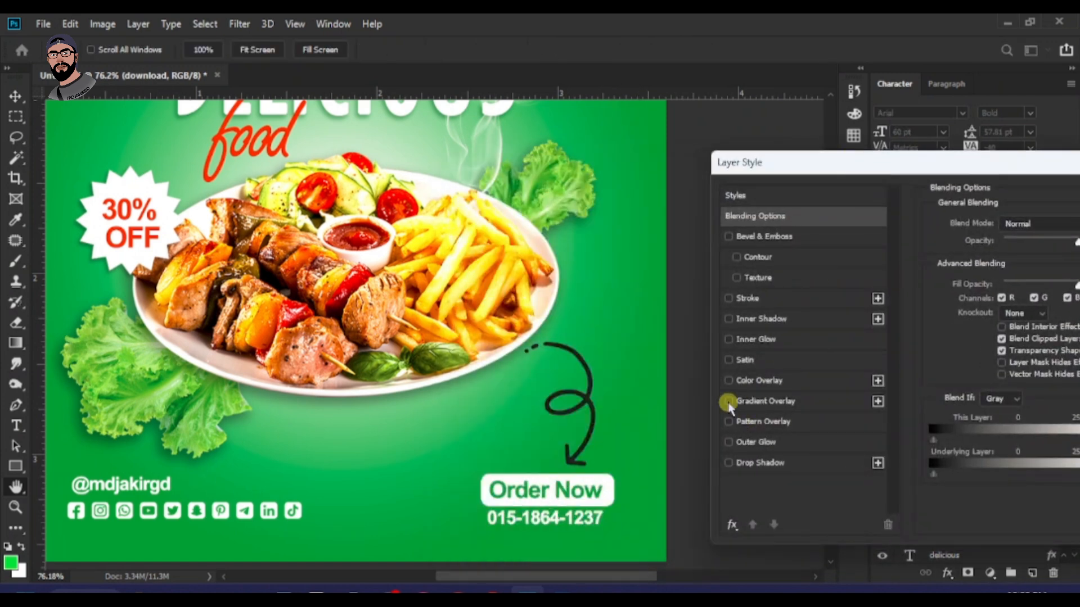
click(726, 380)
click(776, 381)
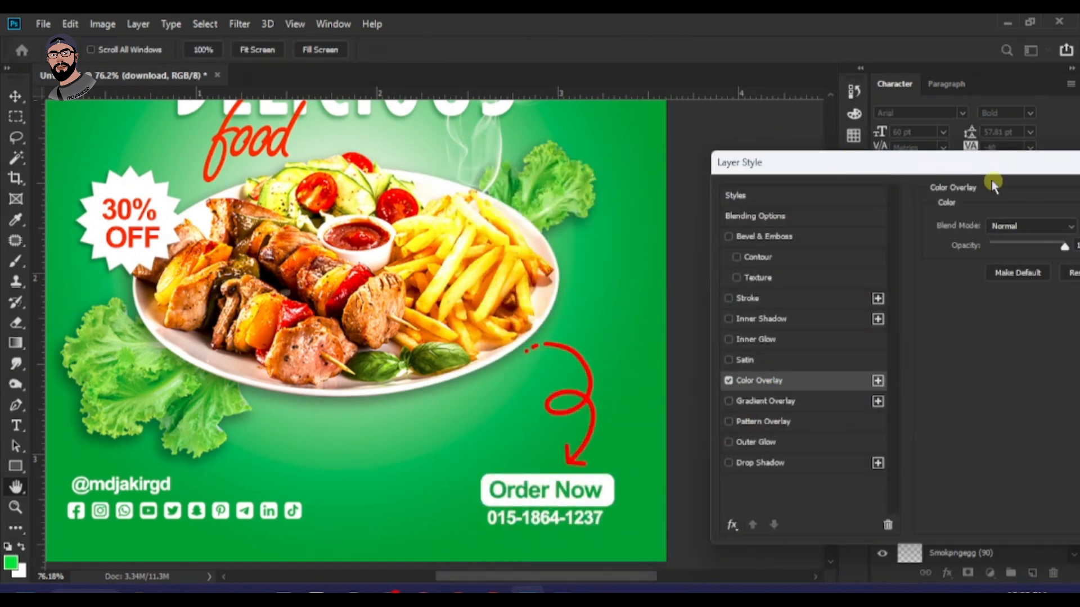
drag(993, 167, 879, 168)
click(982, 228)
drag(703, 350, 641, 236)
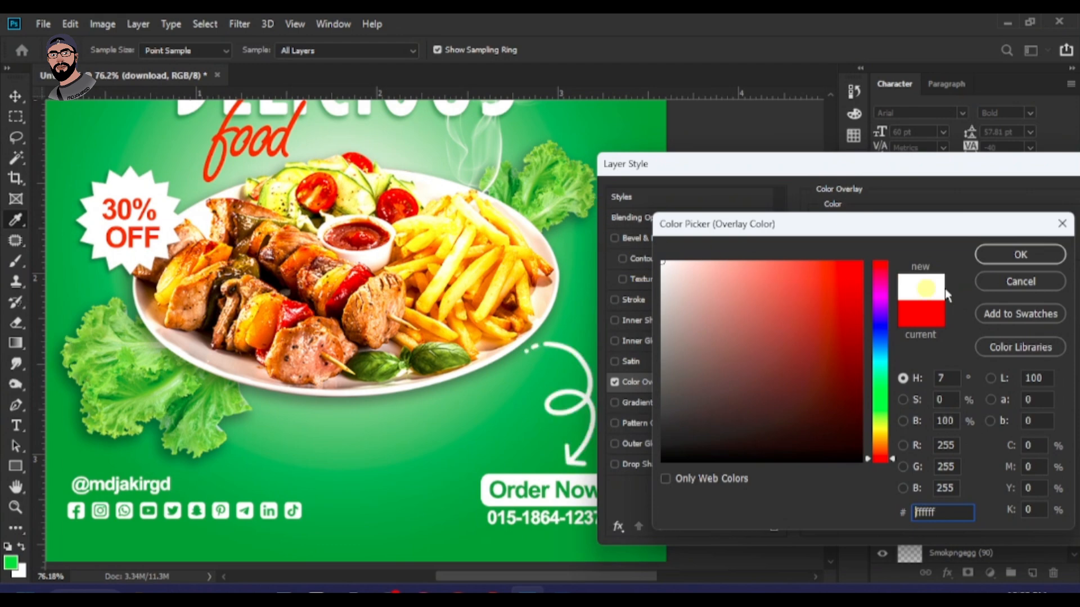
click(999, 256)
drag(981, 155, 796, 170)
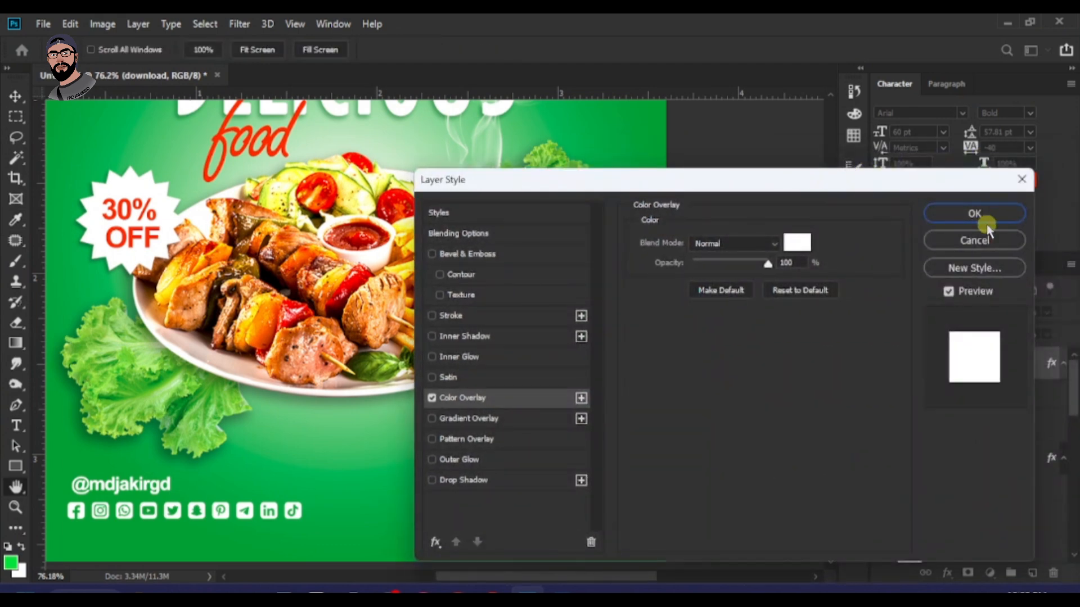
click(951, 220)
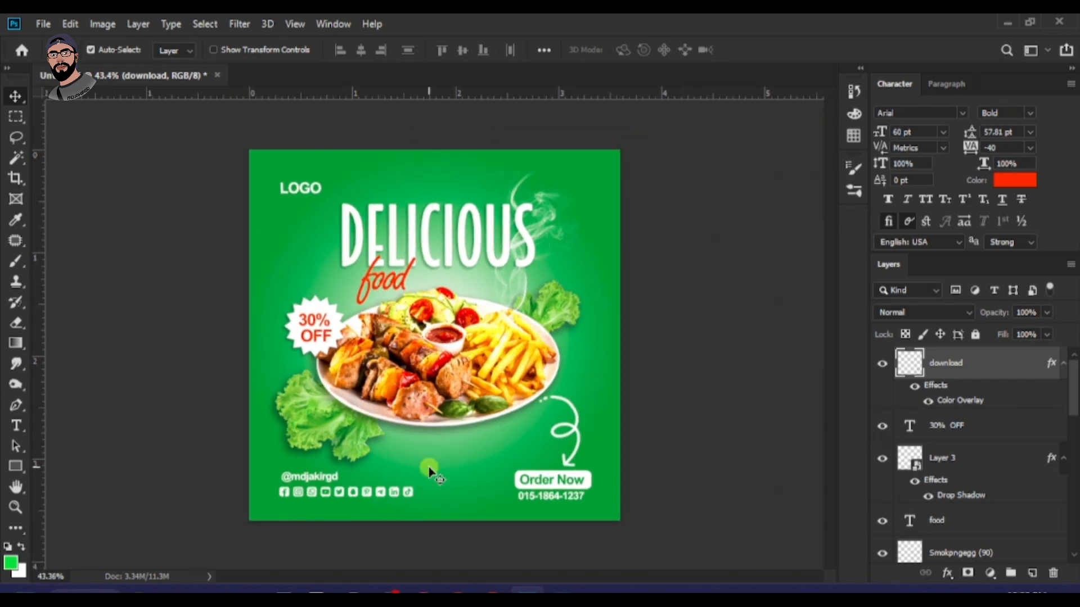
- Place pngegg (95).png from the Pictures folder and enlarge the confetti to about 31.5% so it covers the whole poster
mouse_move(224, 588)
click(221, 557)
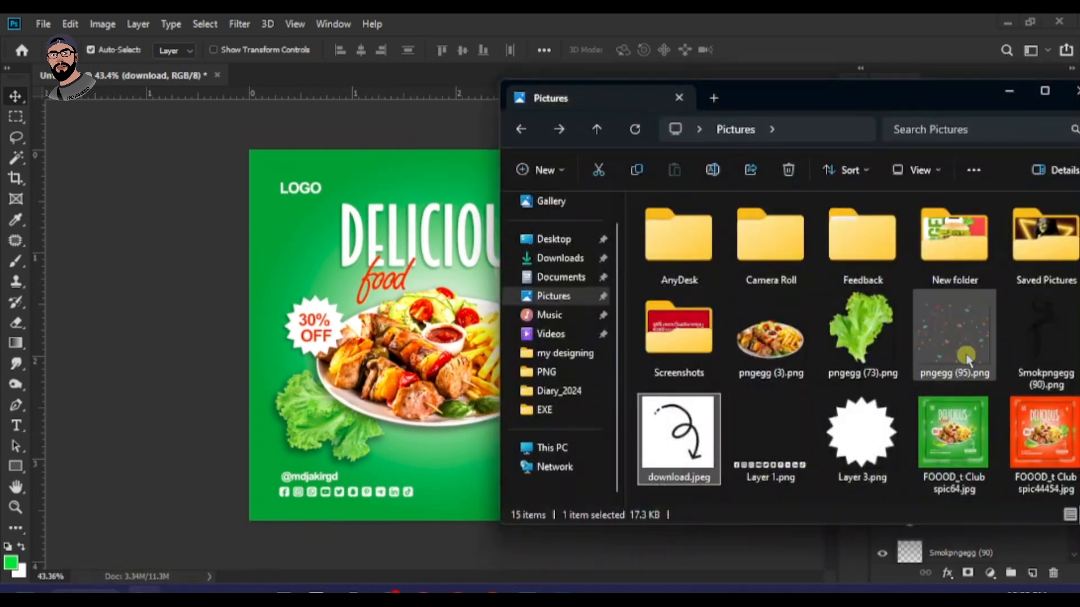
drag(966, 359, 399, 371)
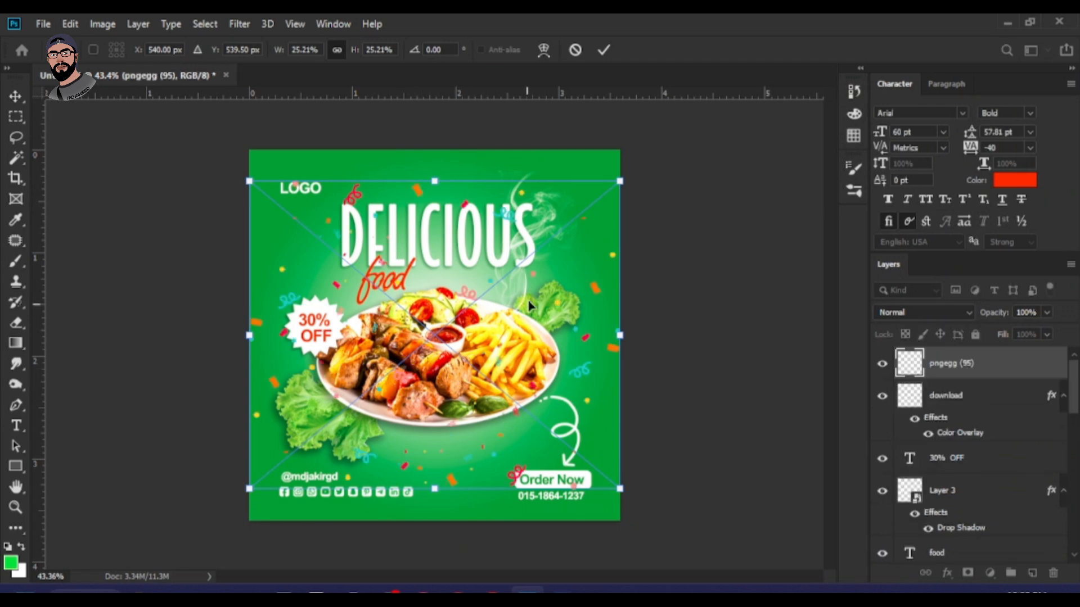
drag(625, 184, 678, 154)
key(Return)
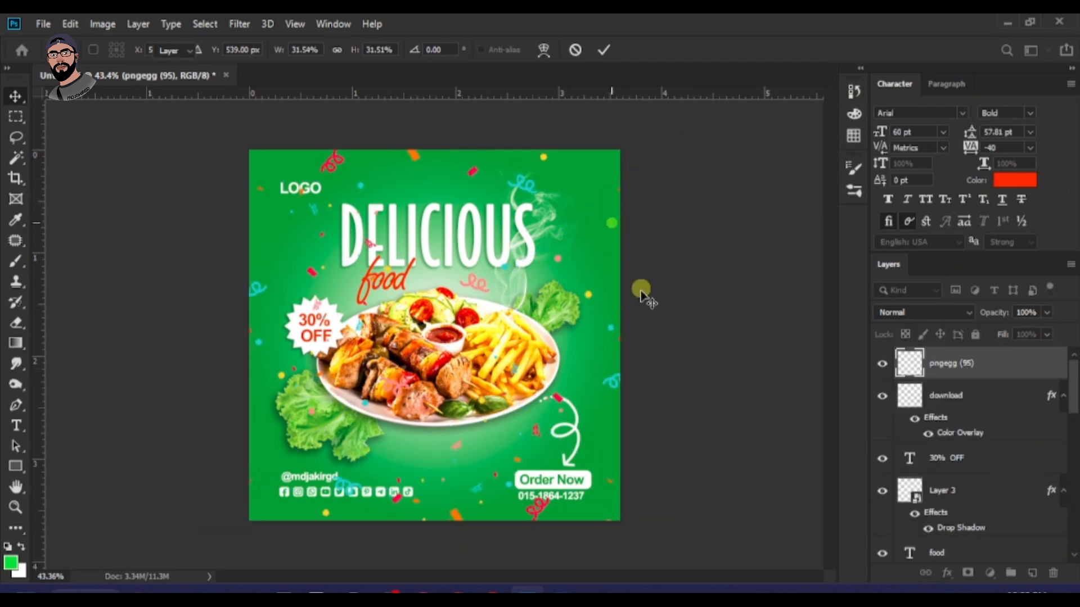
- Rasterize the confetti layer and turn it white with Hue/Saturation at Lightness +100
right_click(1005, 367)
click(857, 292)
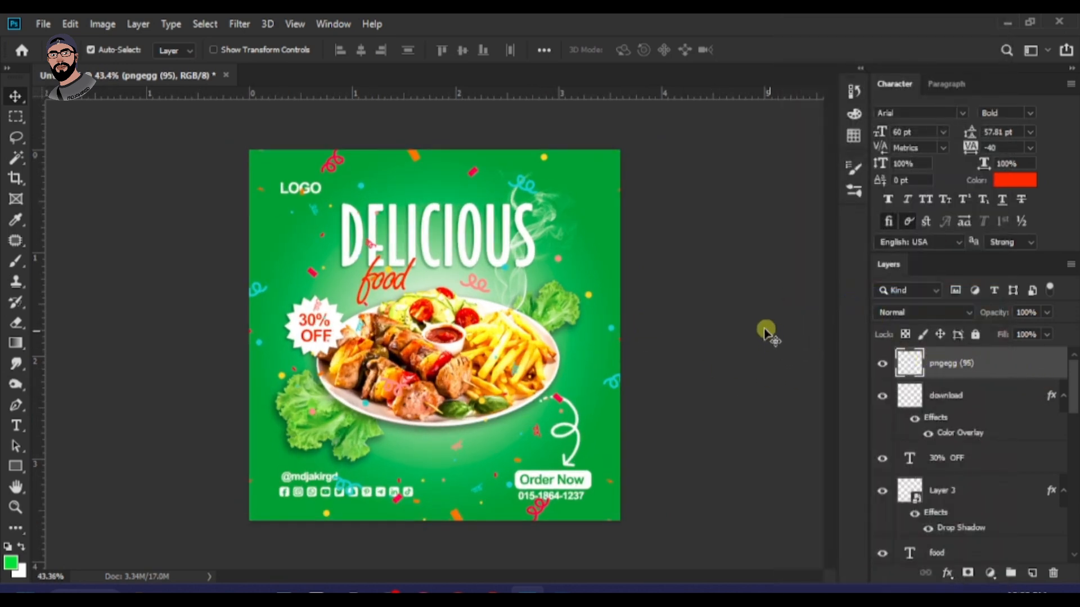
key(ctrl)
key(ctrl+u)
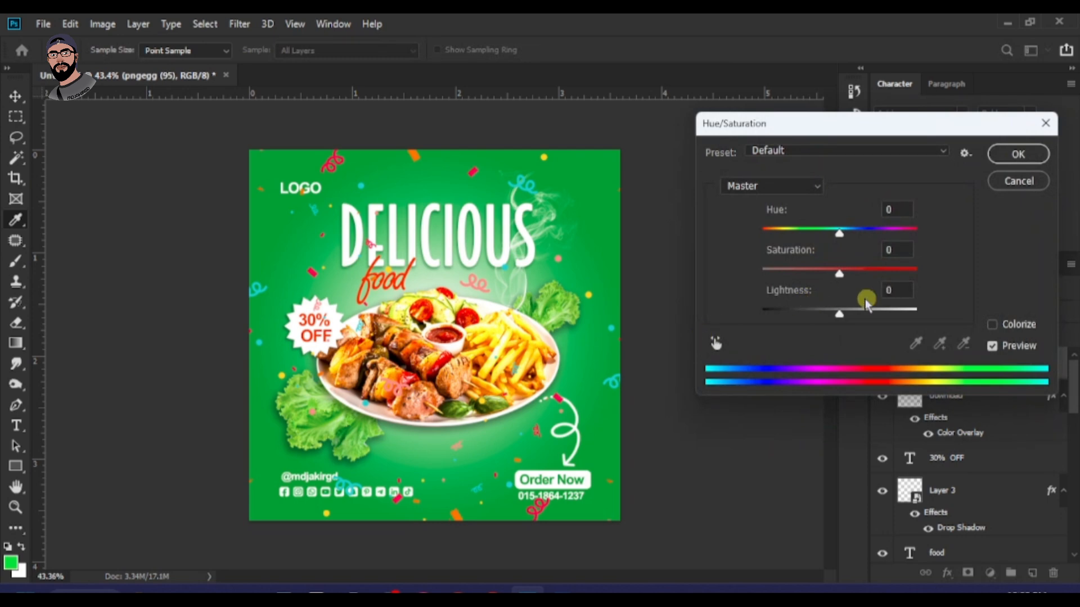
drag(841, 317, 935, 309)
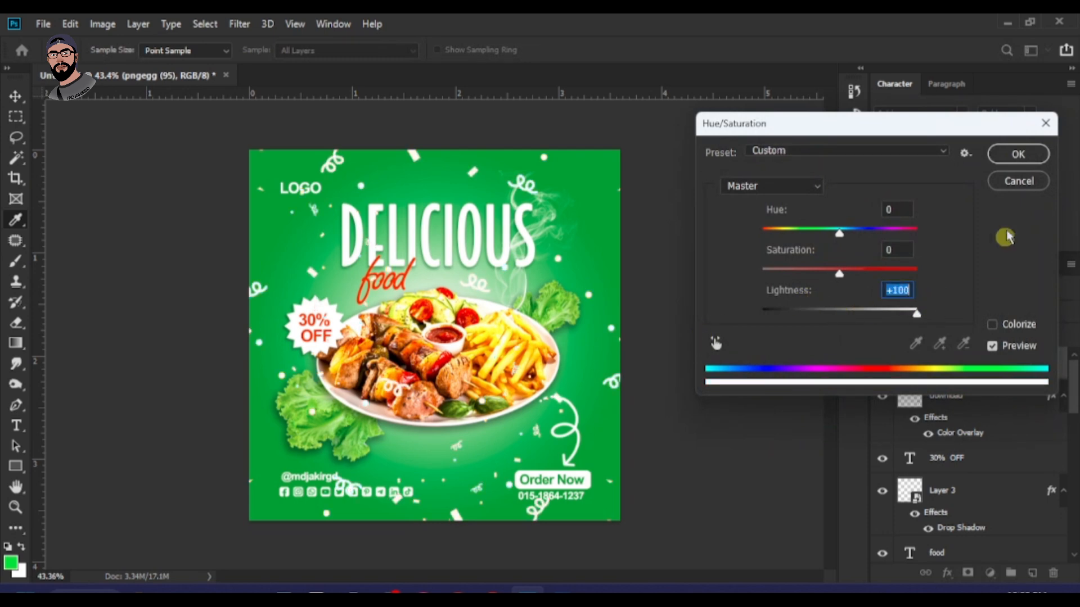
click(1011, 161)
- Erase the confetti around the top edge and upper right of the poster with a large soft Eraser brush
scroll(663, 284, down, 2)
scroll(540, 318, up, 1)
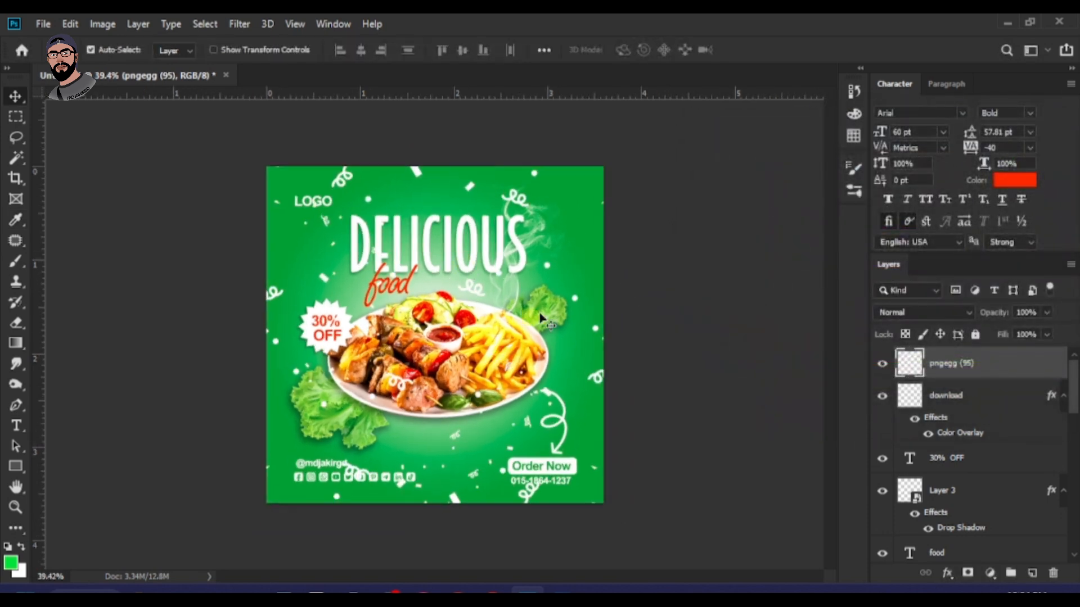
scroll(105, 288, down, 1)
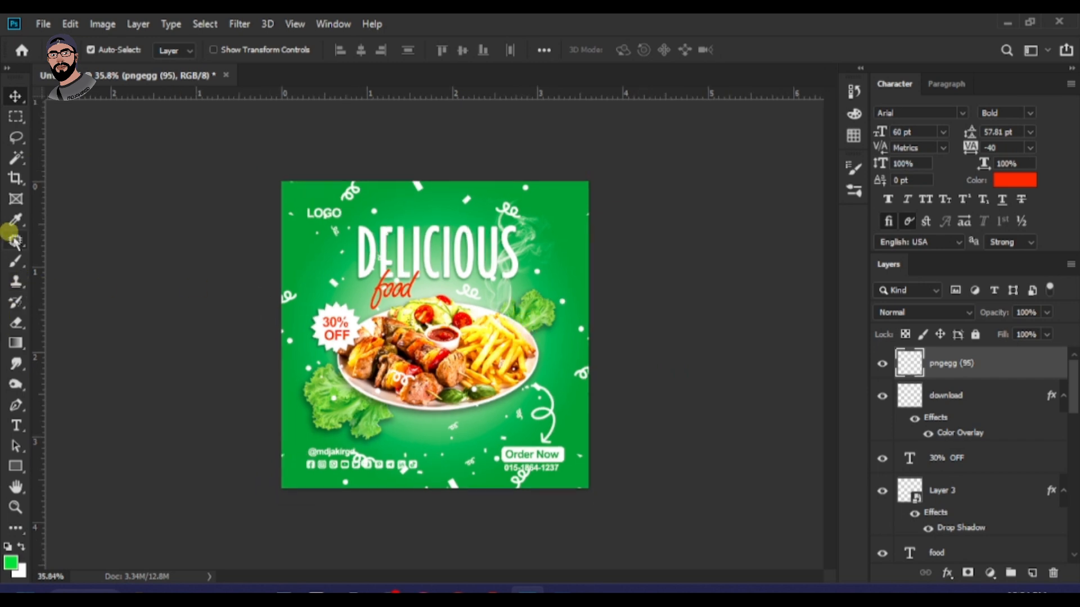
click(16, 323)
mouse_move(503, 203)
mouse_down()
mouse_move(496, 174)
mouse_move(545, 217)
mouse_move(472, 168)
mouse_up()
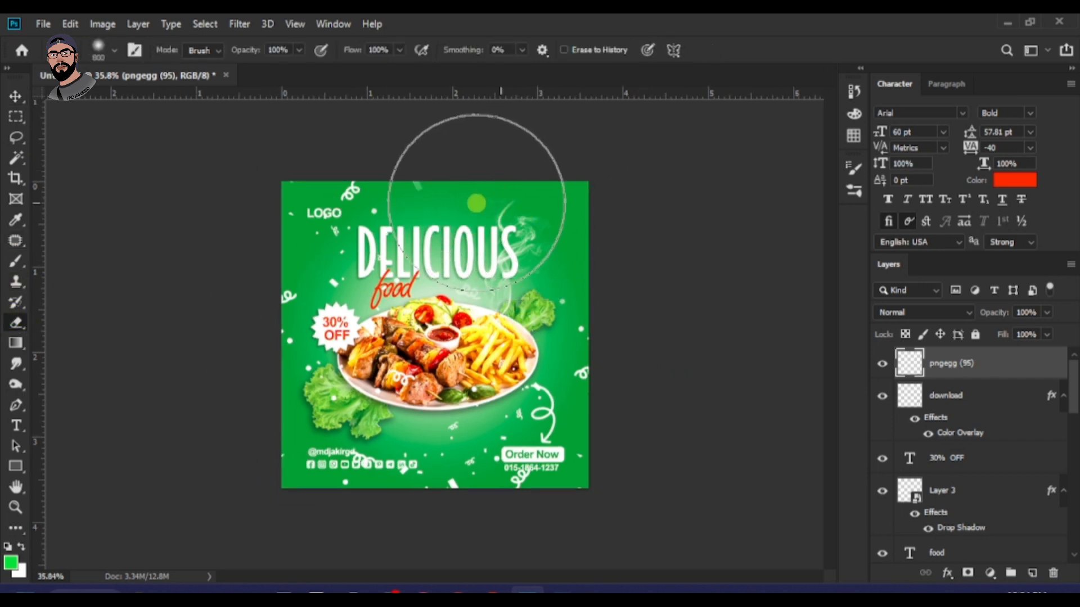
- Set the Eraser to a hard round brush of size 250 and erase confetti beside the logo, near both lettuce leaves and below the platter
click(122, 50)
double_click(105, 262)
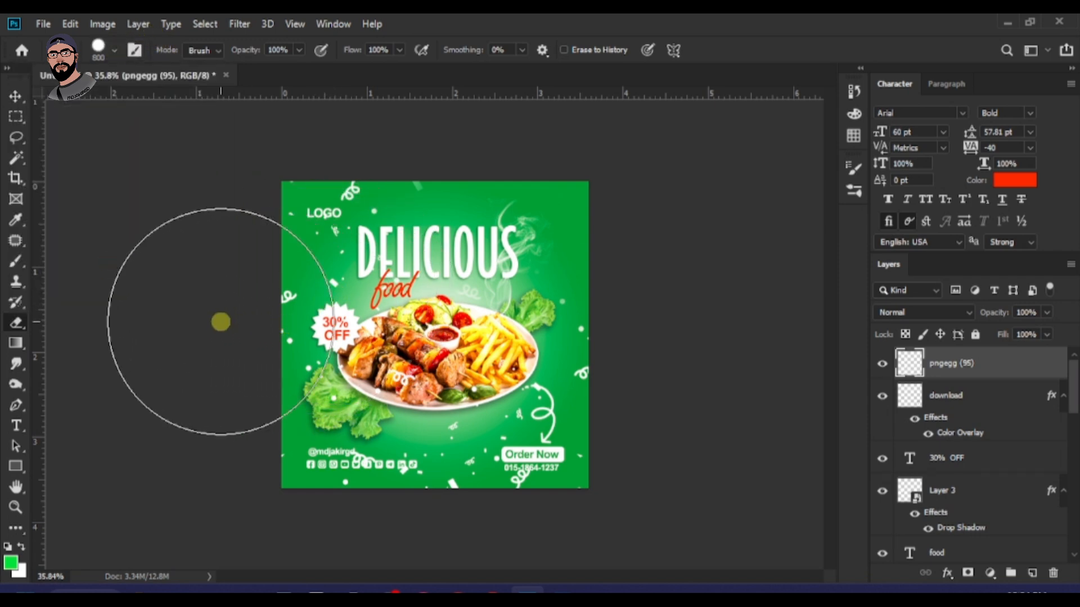
key(bracketleft)
key(bracketleft)
key(bracketleft)
key(bracketleft)
key(bracketleft)
key(bracketleft)
key(bracketleft)
key(bracketleft)
click(294, 213)
click(552, 310)
click(482, 436)
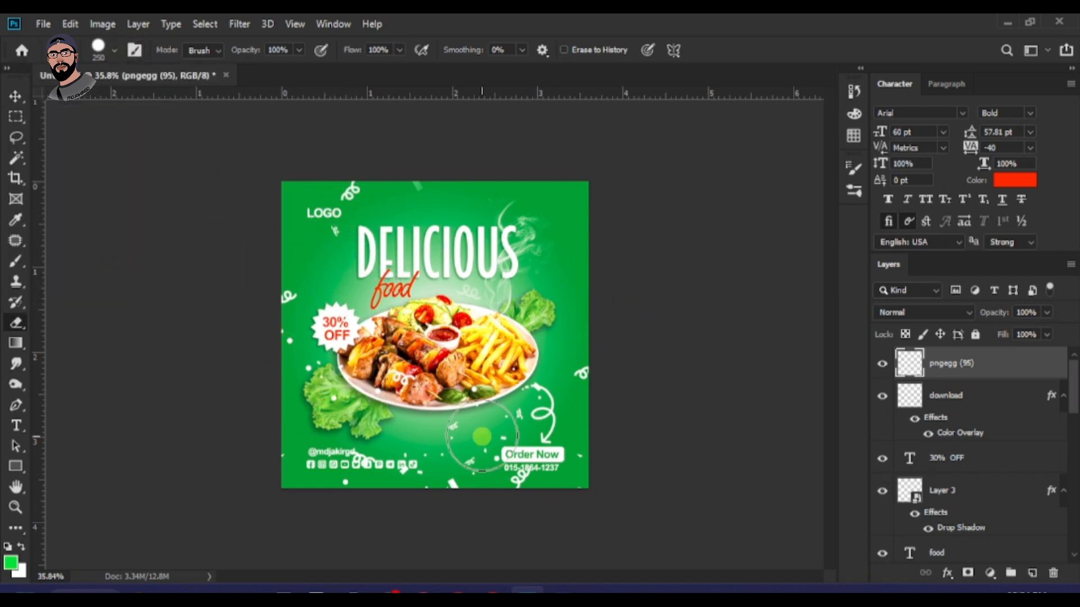
click(438, 466)
click(360, 516)
click(309, 360)
click(15, 96)
- Scale the remaining confetti down slightly so its squiggles sit further inside the poster
scroll(478, 246, up, 2)
scroll(621, 386, down, 1)
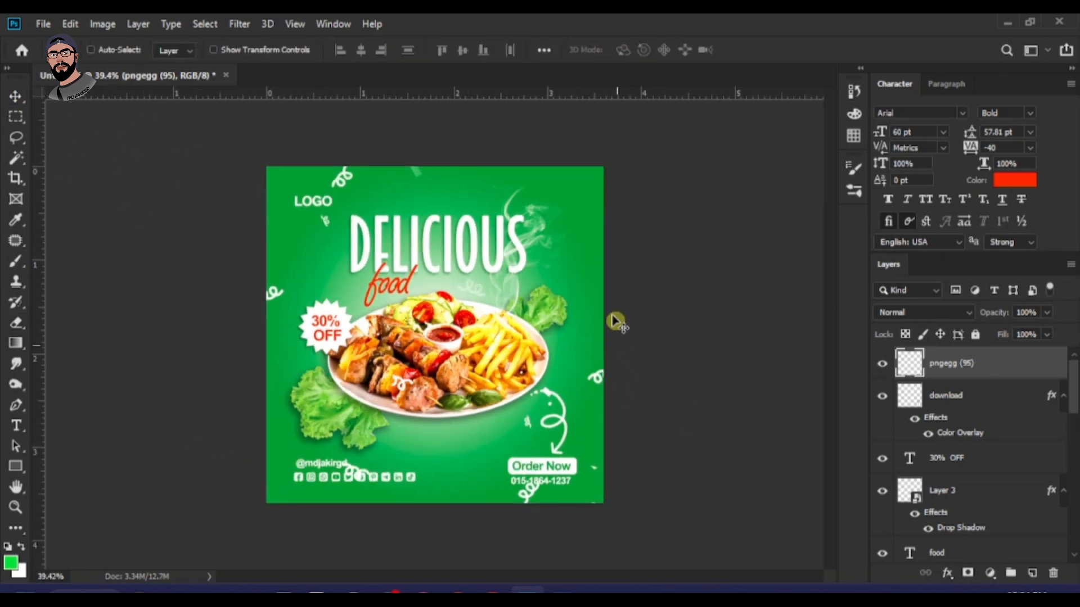
key(ctrl+t)
drag(644, 162, 632, 172)
key(Return)
- Erase the stray confetti pieces around the curly arrow and in the poster's lower-right corner
scroll(605, 277, up, 1)
click(16, 323)
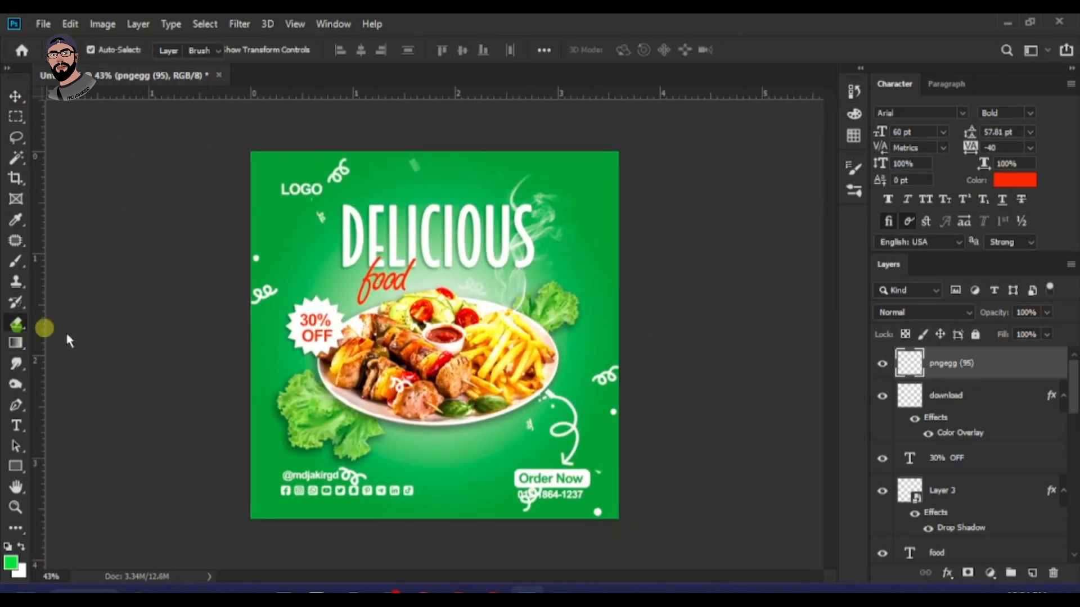
click(569, 422)
click(597, 466)
click(627, 518)
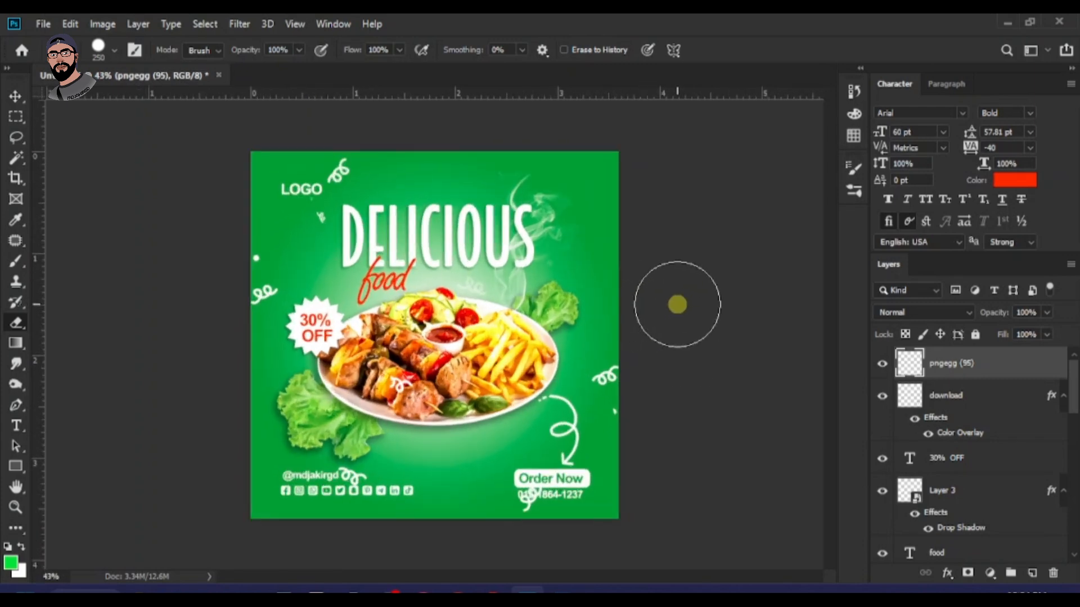
key(v)
- Erase the confetti squiggles overlapping the social media handle and icons and the phone number below "Order Now"
scroll(747, 339, down, 1)
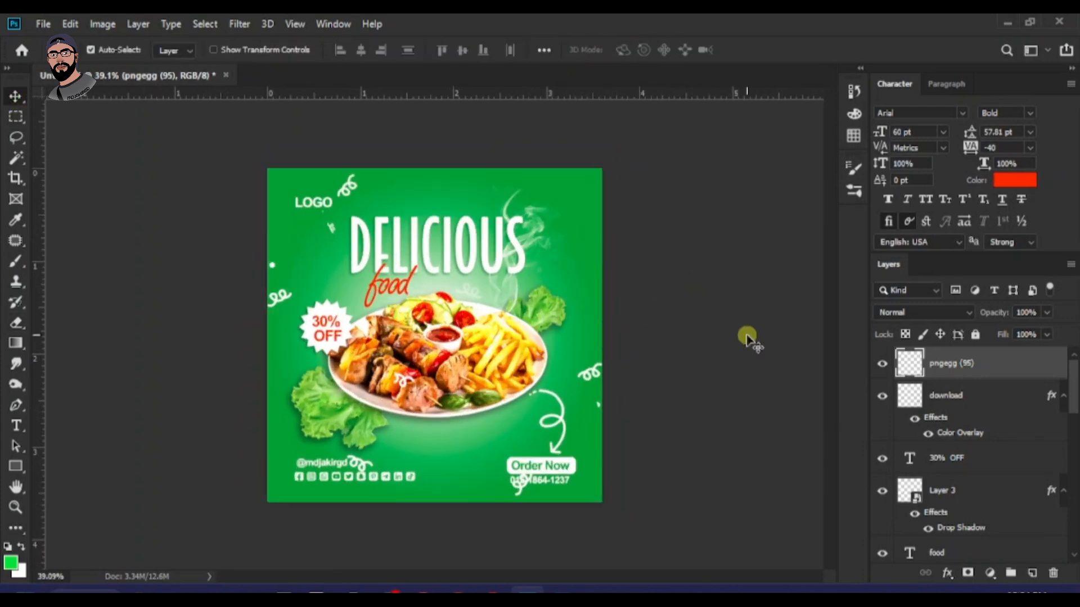
click(16, 323)
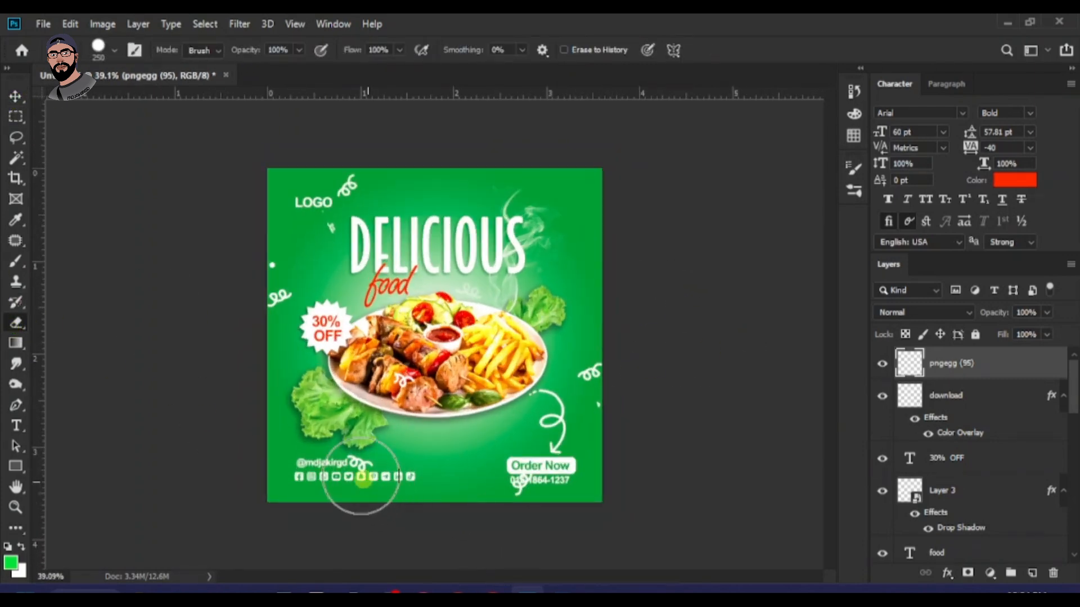
drag(361, 477, 444, 472)
click(550, 495)
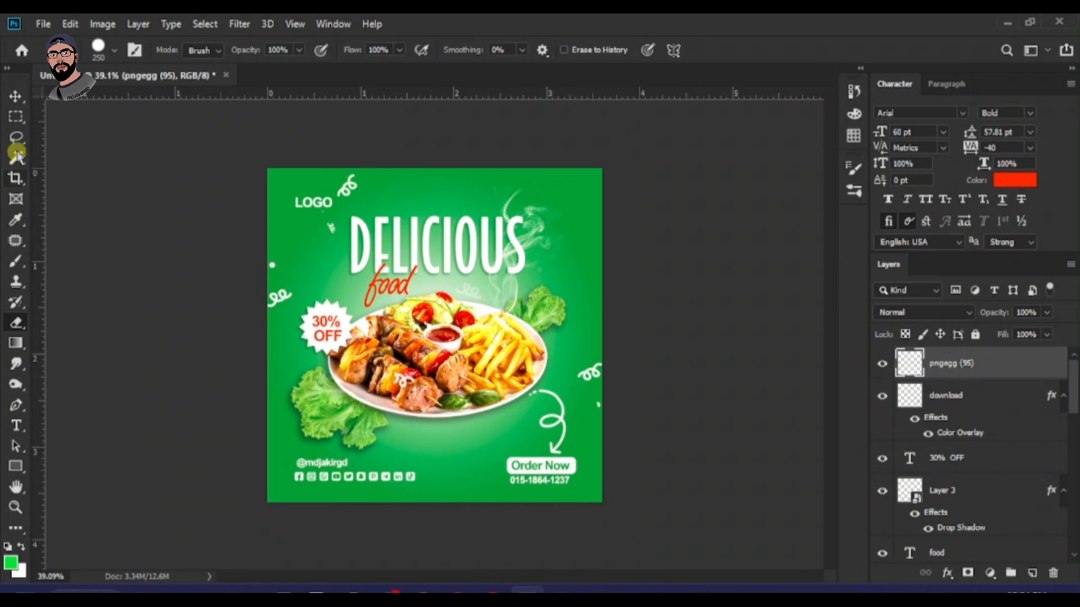
click(16, 95)
- Erase the confetti squiggle lying over the grilled meat on the platter
key(ctrl+plus)
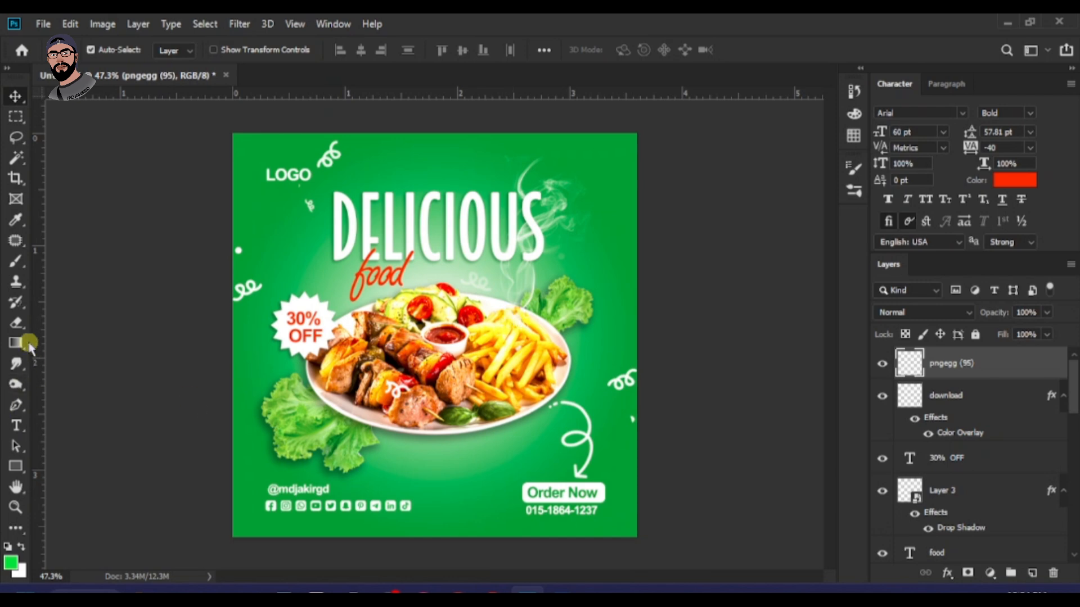
click(16, 322)
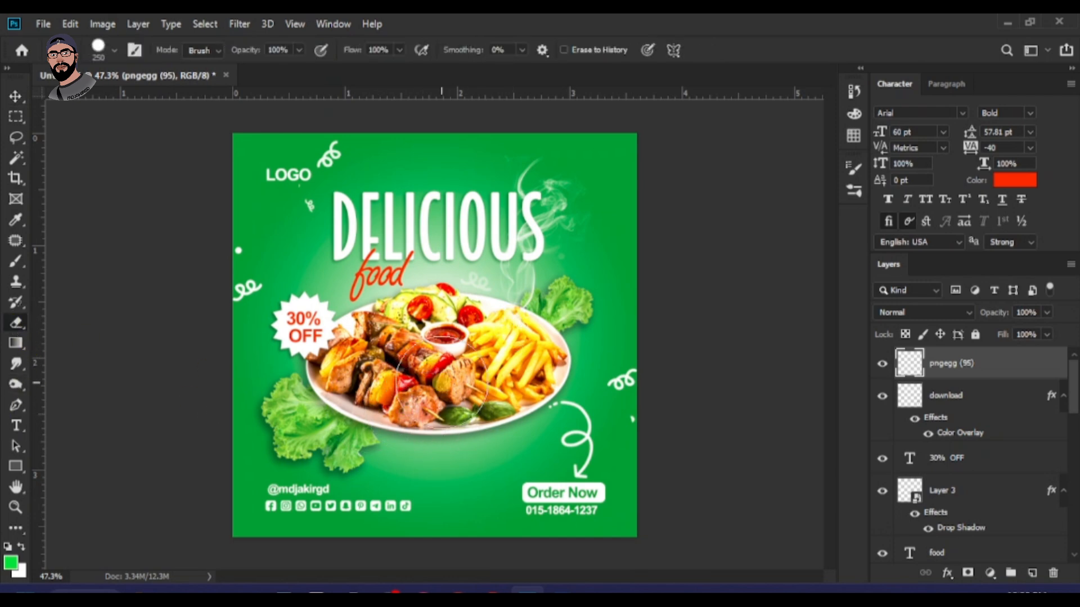
click(16, 96)
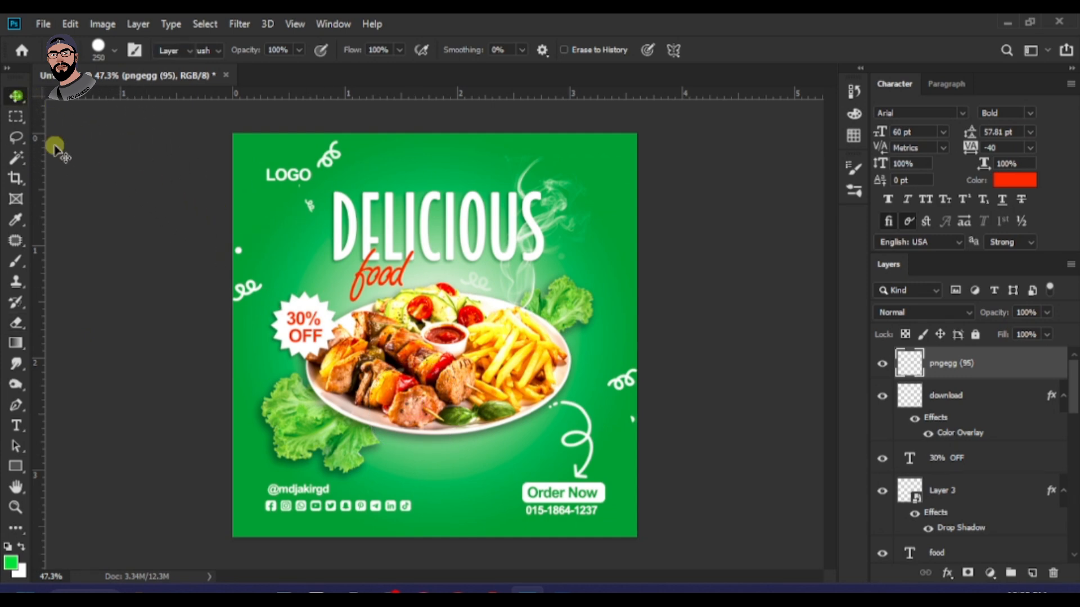
scroll(465, 333, down, 2)
scroll(529, 304, up, 1)
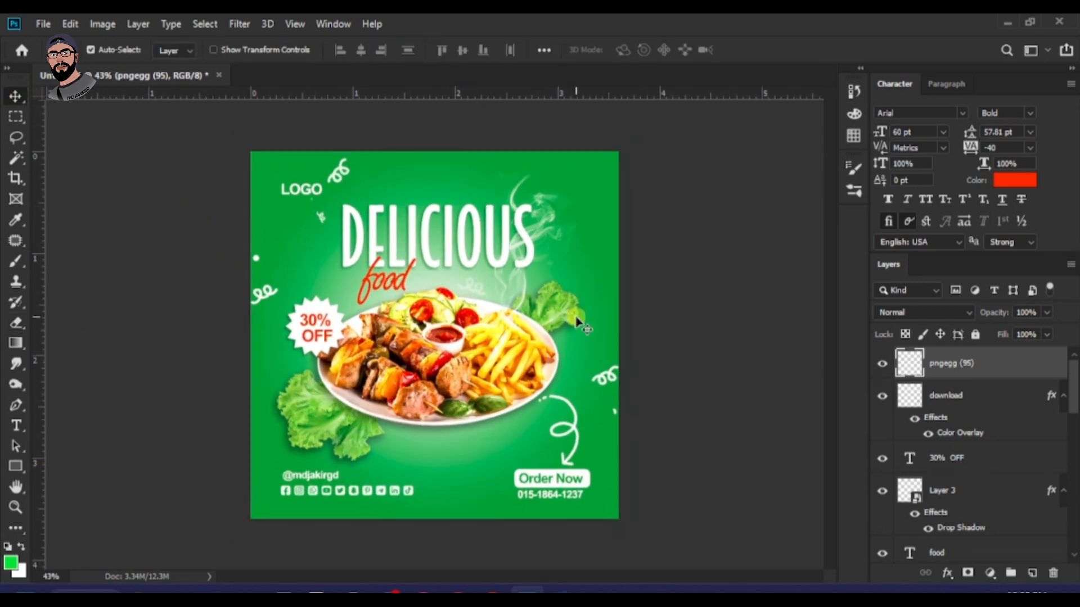
scroll(576, 321, down, 2)
scroll(575, 324, up, 1)
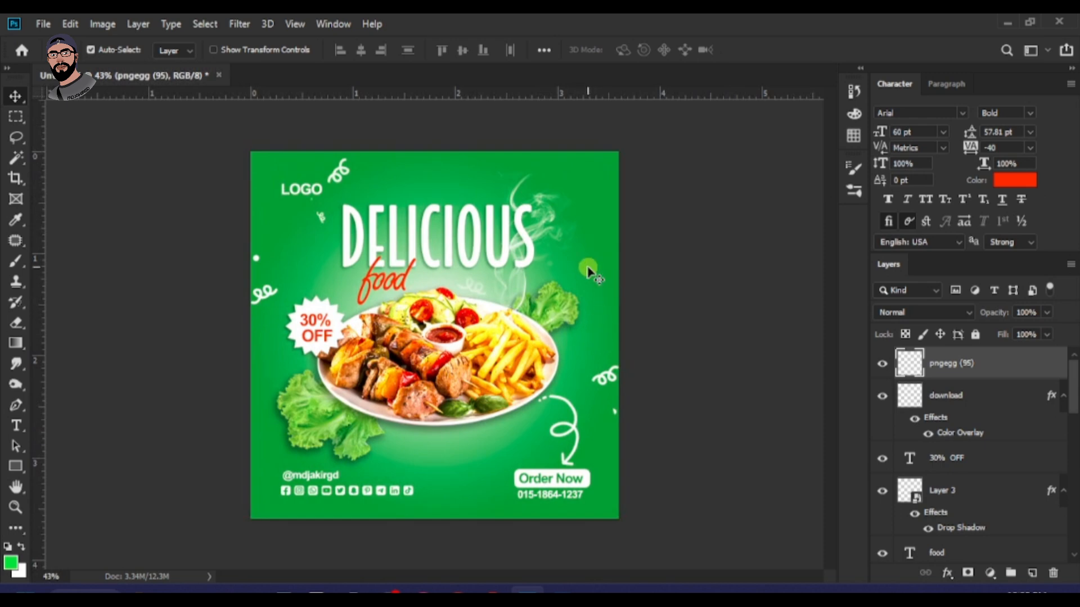